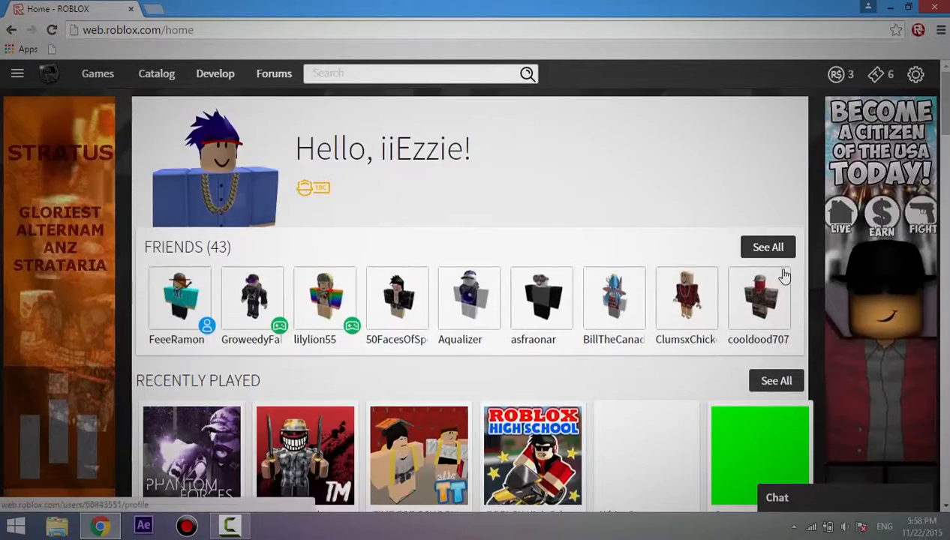
scroll(780, 271, down, 3)
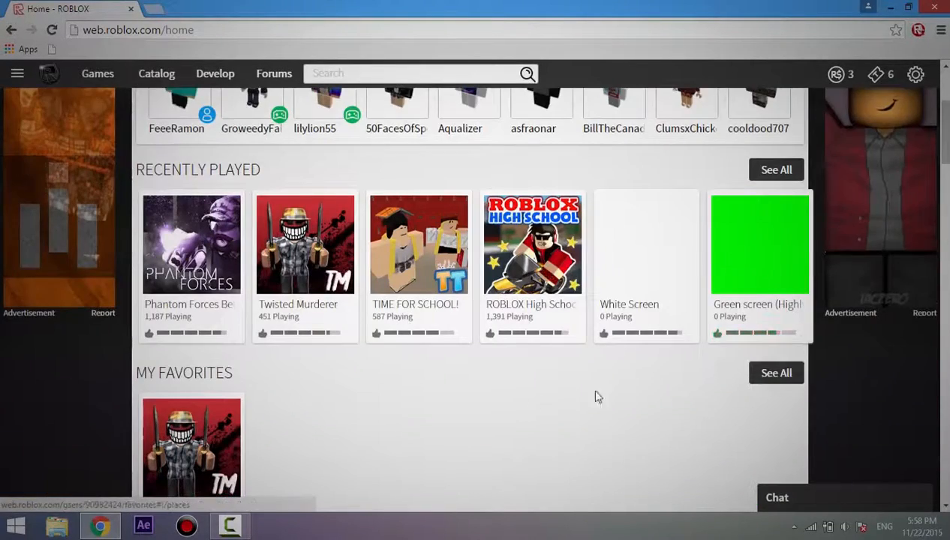
scroll(411, 373, down, 1)
scroll(509, 255, down, 2)
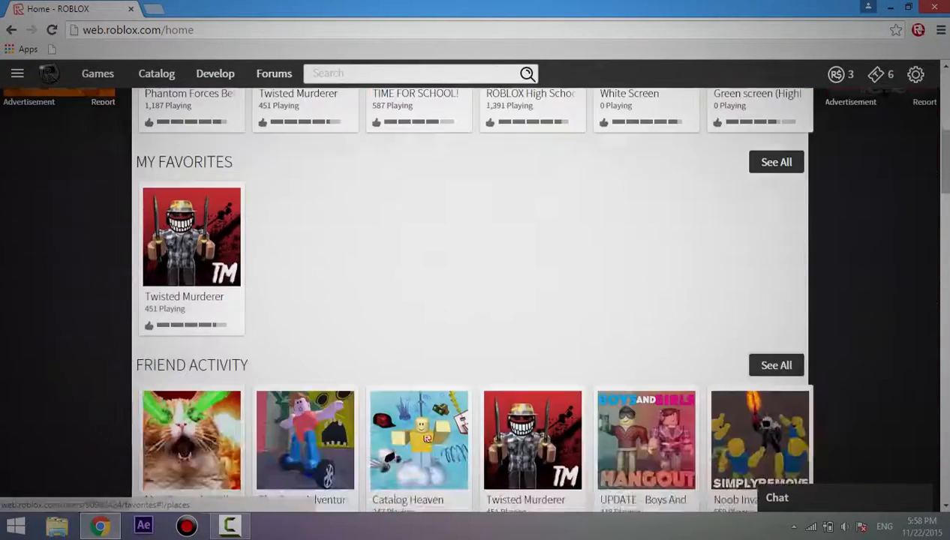
scroll(874, 333, up, 2)
scroll(911, 271, up, 4)
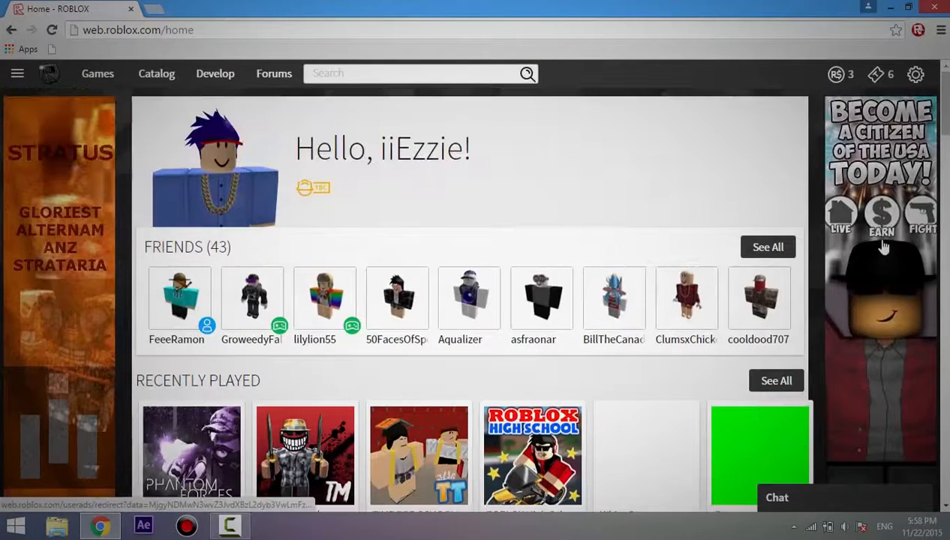
scroll(948, 294, down, 3)
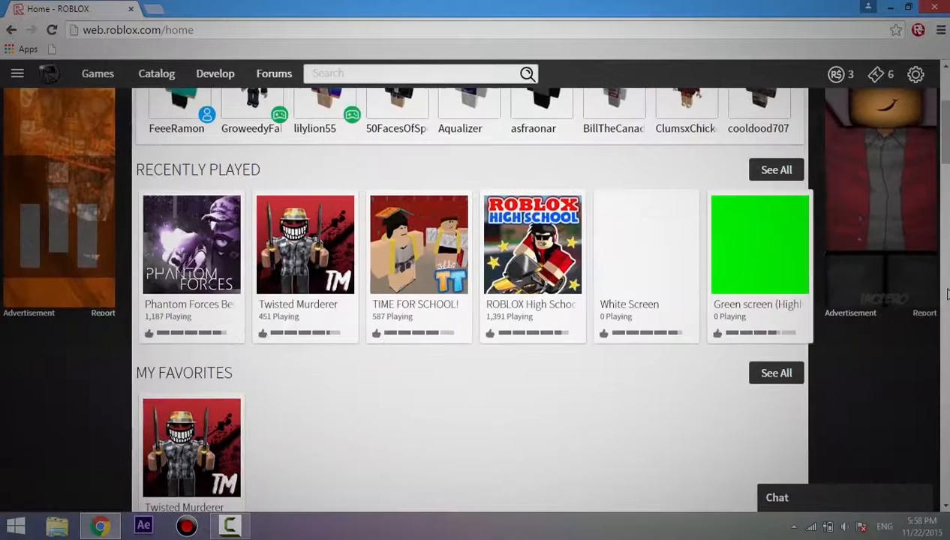
scroll(877, 283, down, 1)
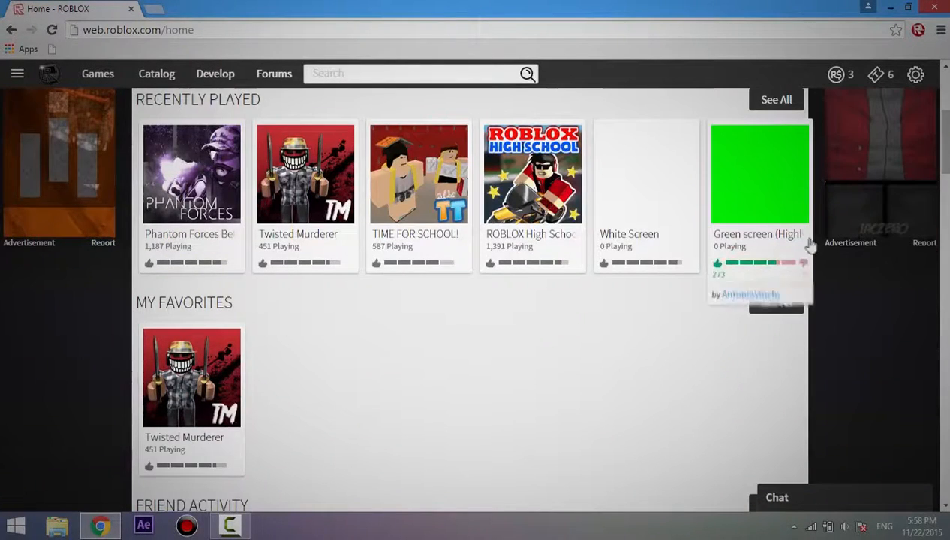
scroll(644, 244, down, 1)
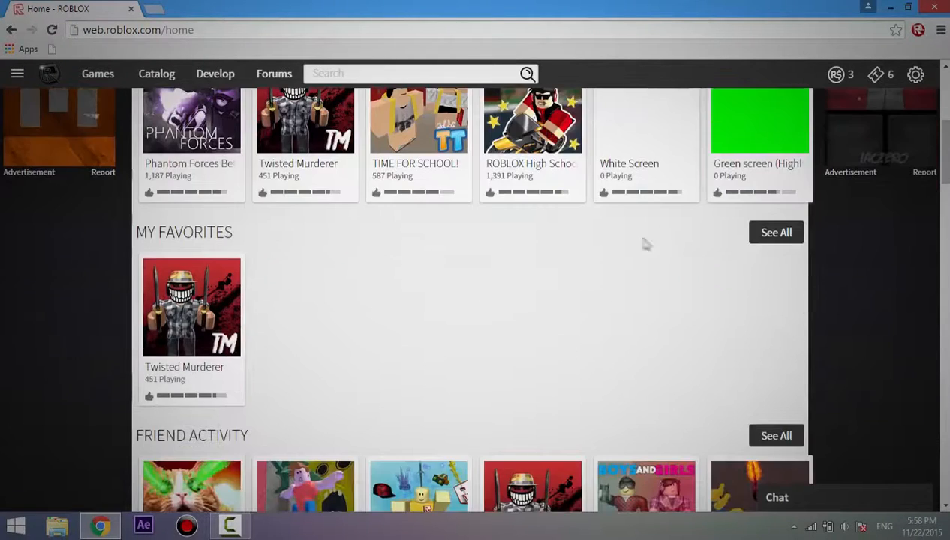
scroll(675, 232, down, 2)
scroll(525, 300, down, 1)
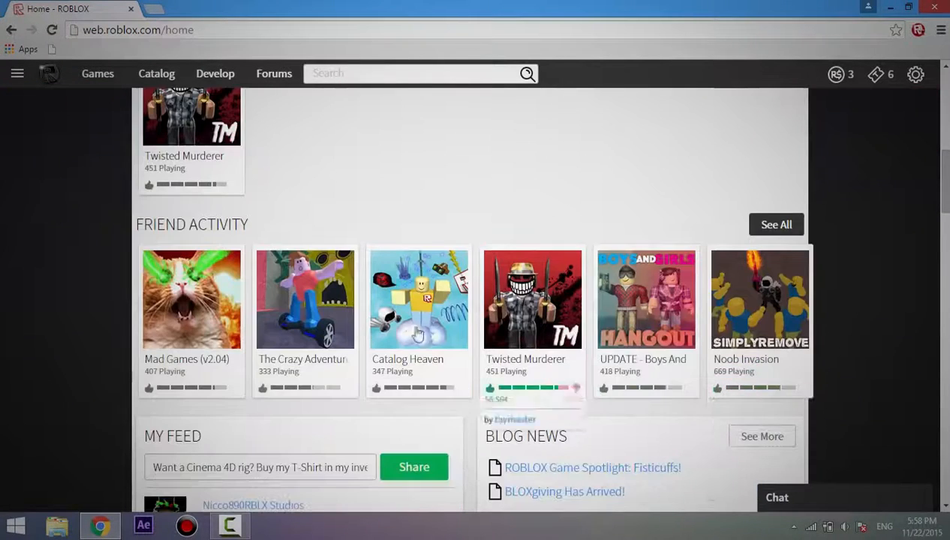
scroll(725, 208, up, 6)
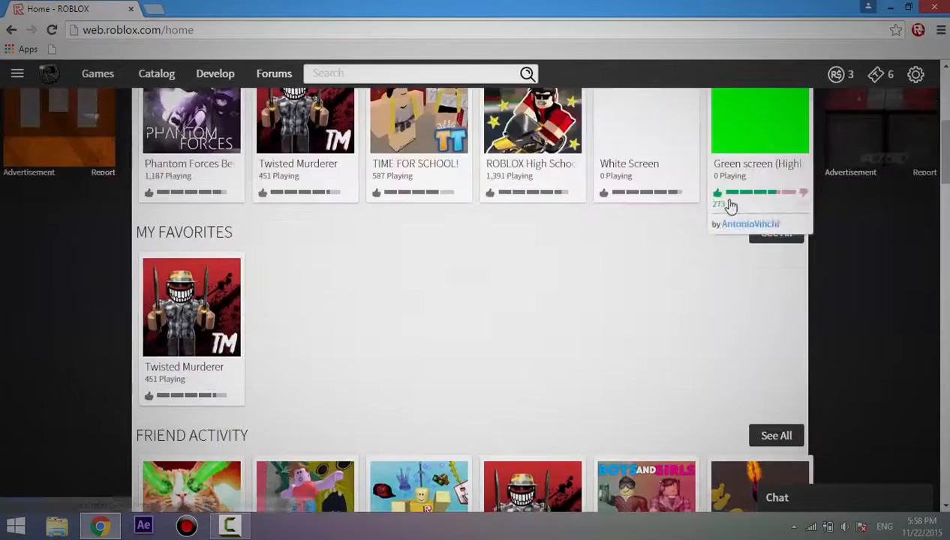
scroll(740, 206, up, 1)
scroll(353, 219, up, 1)
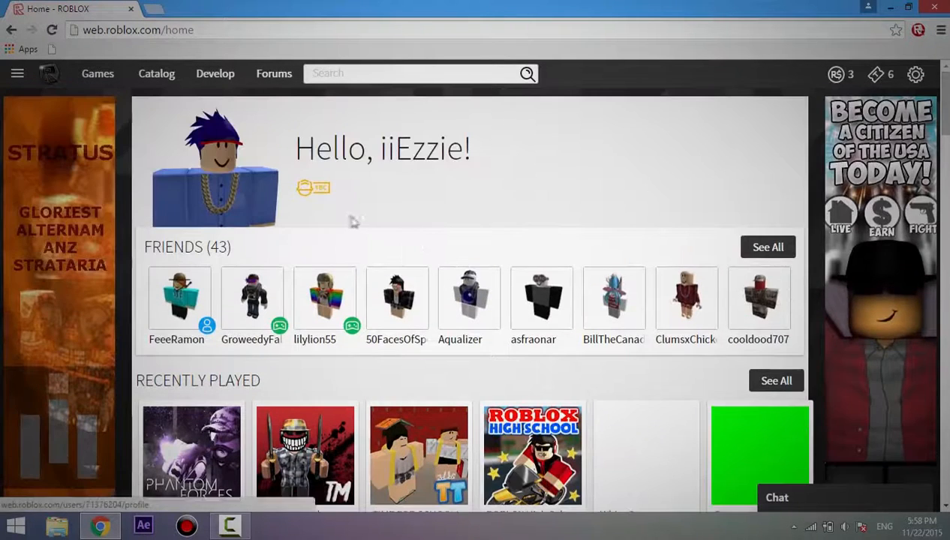
Open the Chrome Web Store in a new browser tab and show its Extensions category.
click(157, 11)
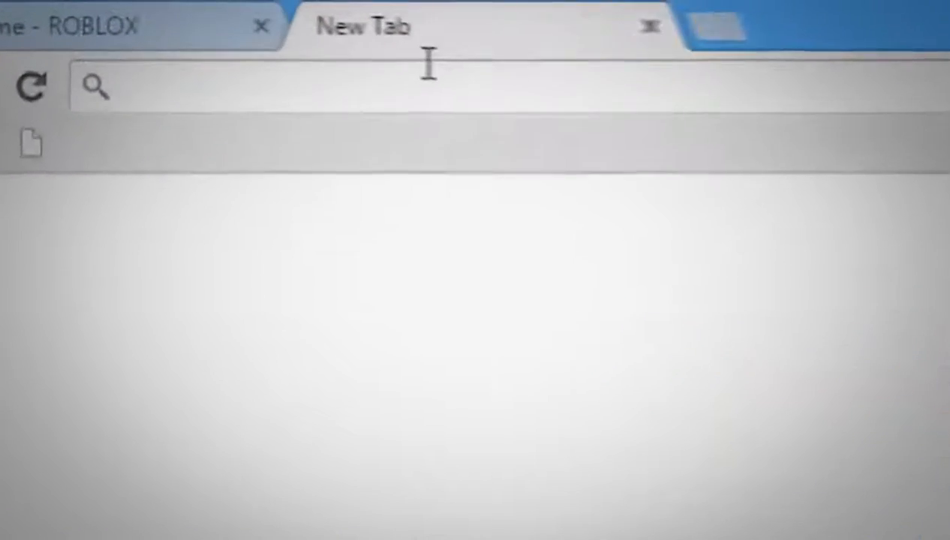
text(chrome web store)
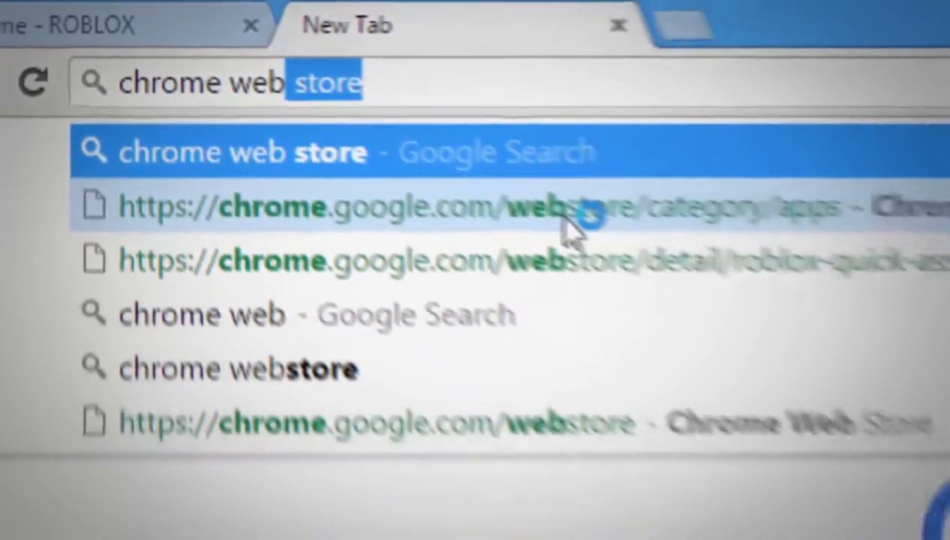
click(620, 255)
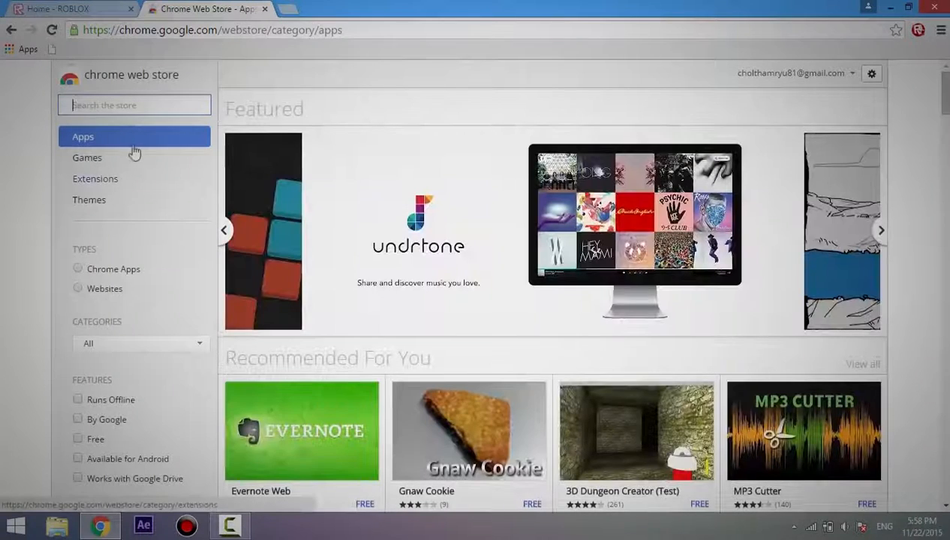
click(142, 180)
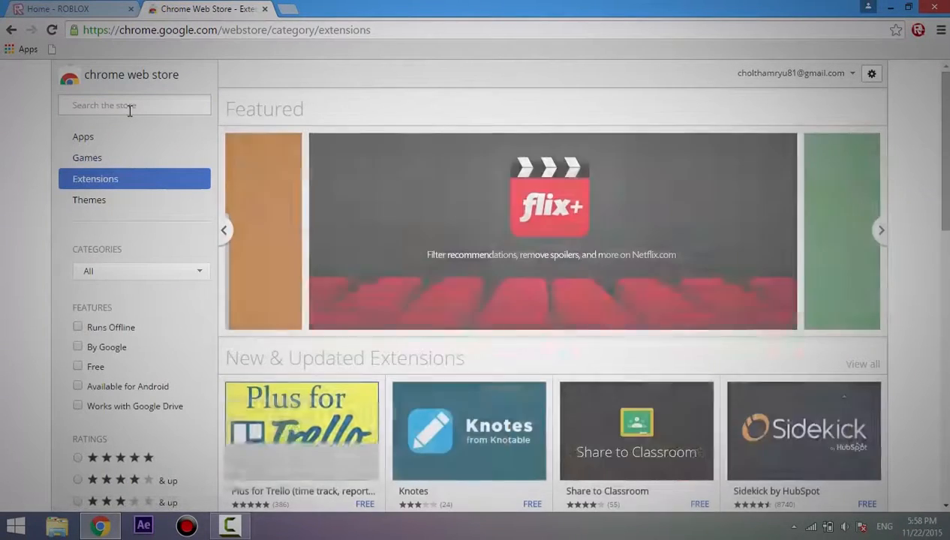
Search the Chrome Web Store for "Roblox Quick Asset Downloader".
click(129, 110)
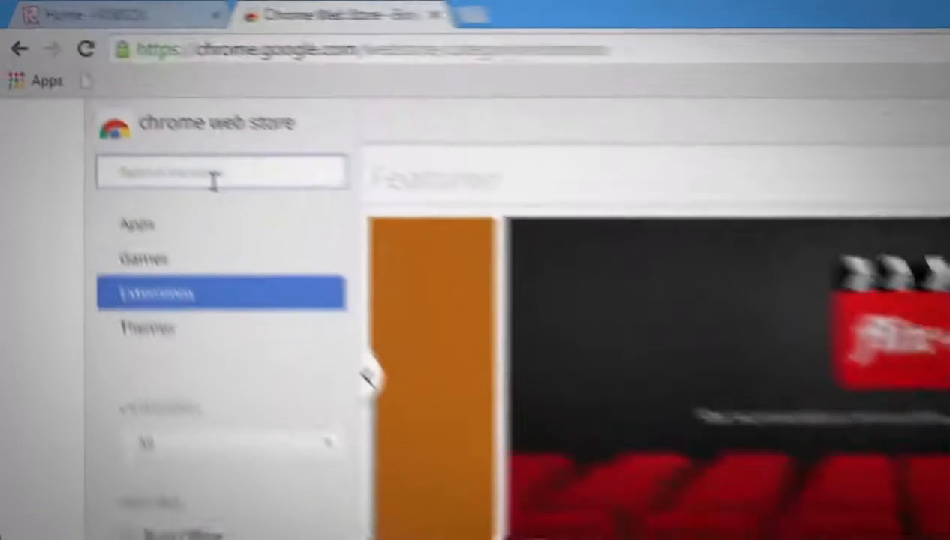
text(Roblox QuickAss)
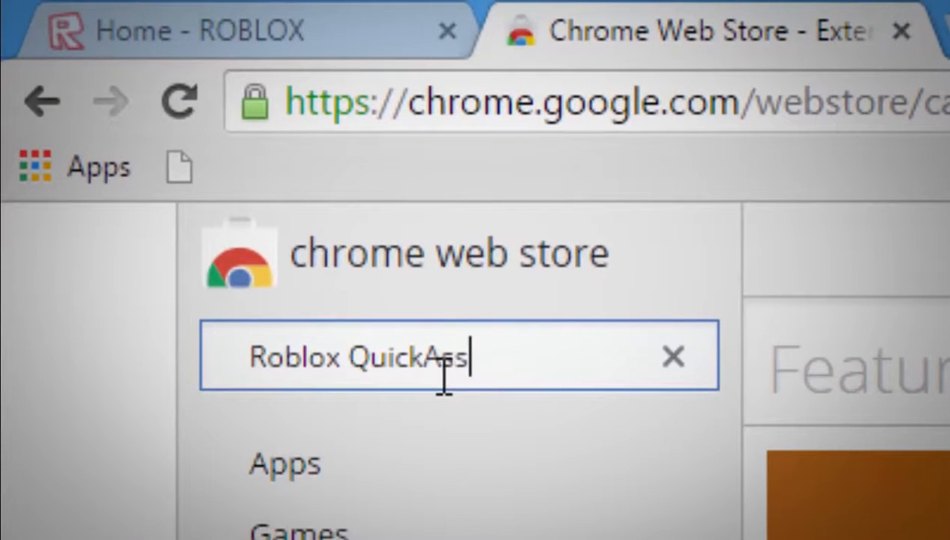
key(BackSpace)
key(BackSpace)
key(BackSpace)
text(Asset DOwnl)
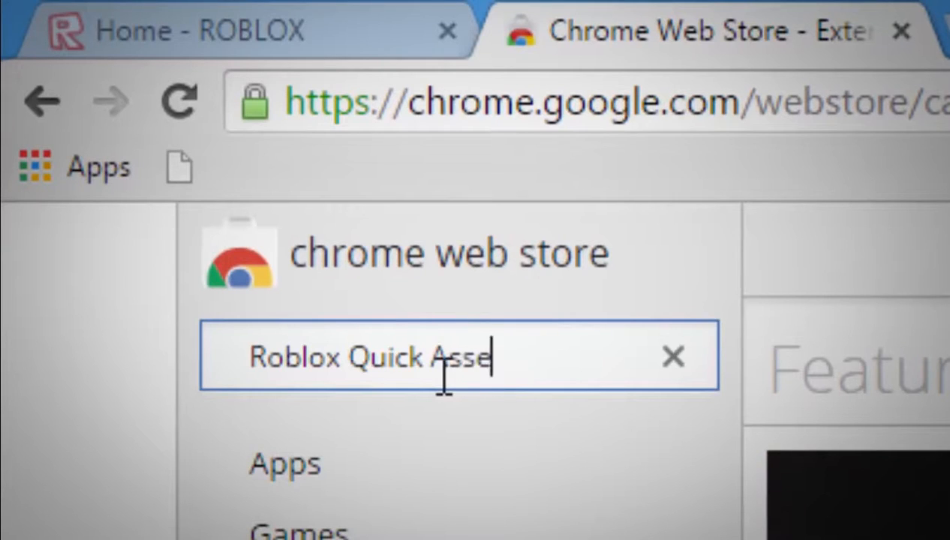
key(BackSpace)
key(BackSpace)
key(BackSpace)
key(BackSpace)
text(ownloader)
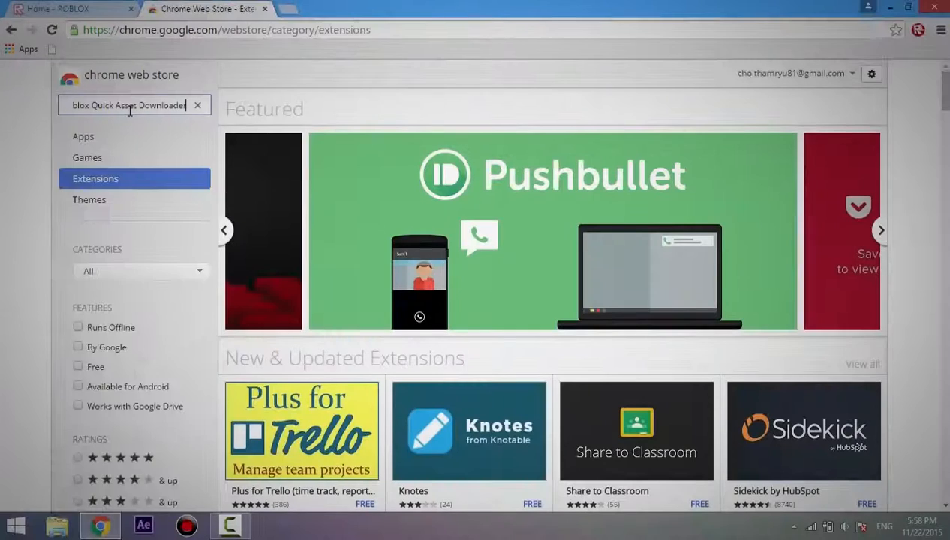
key(Return)
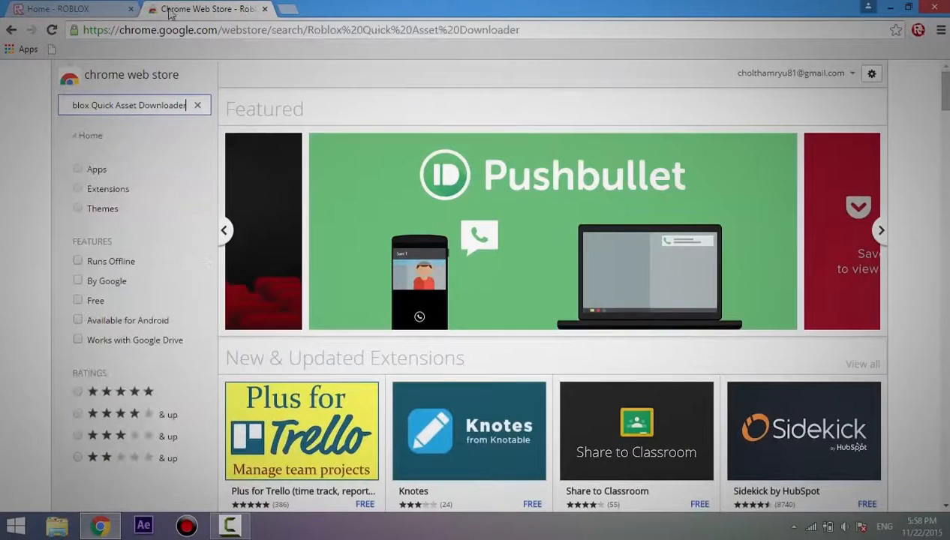
Add the ROBLOX: Quick Asset Downloader extension to Chrome from its store page, and close the store page.
click(282, 174)
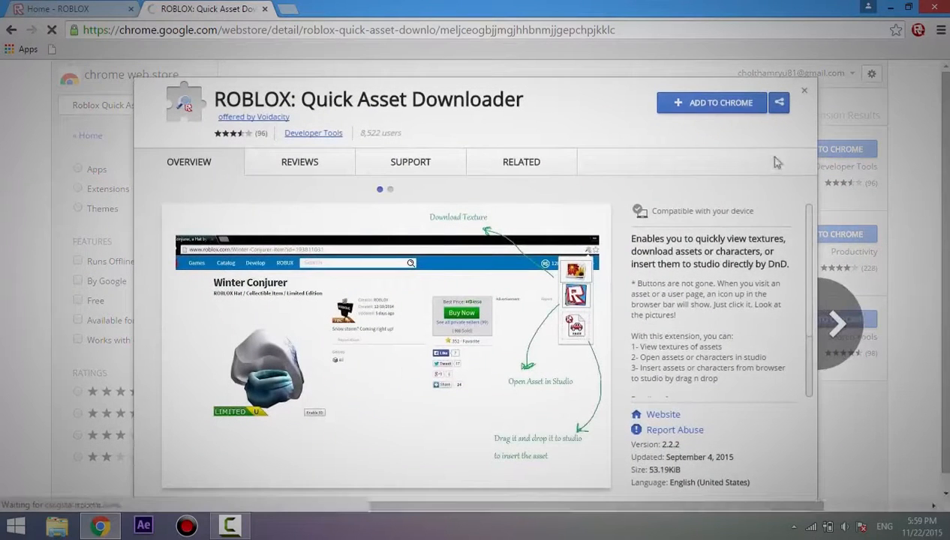
click(736, 105)
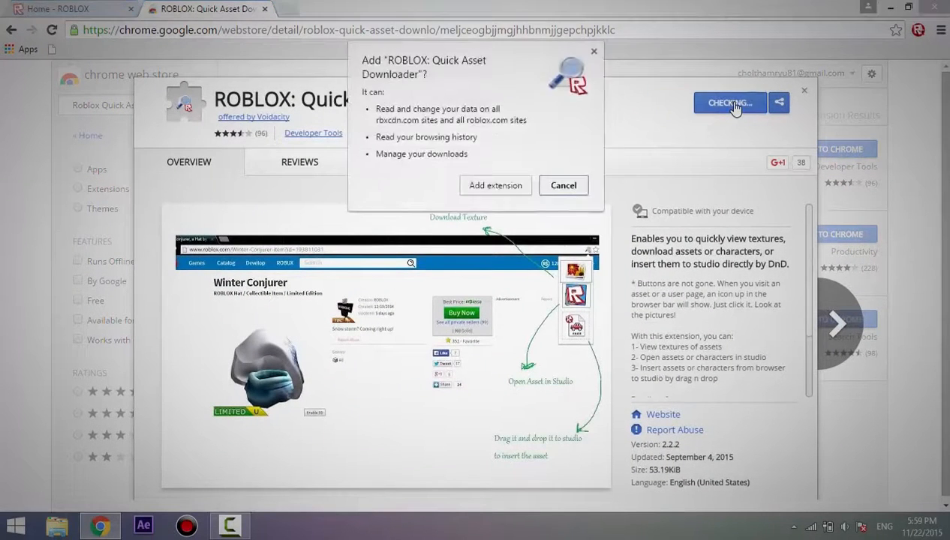
click(488, 188)
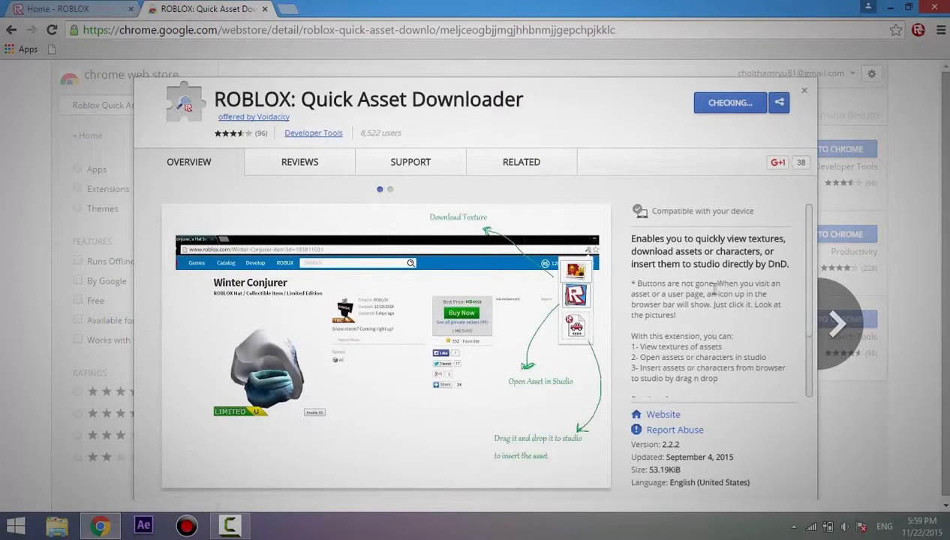
click(880, 58)
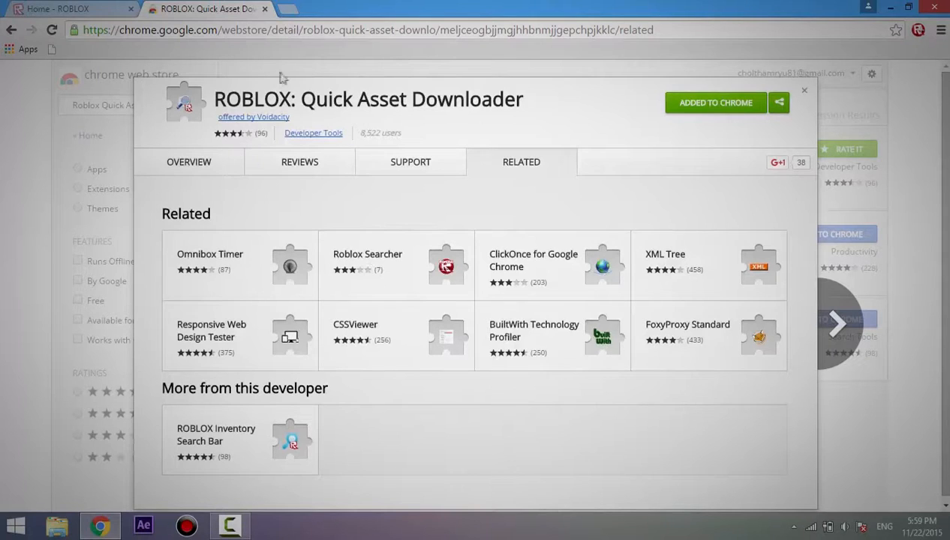
click(265, 9)
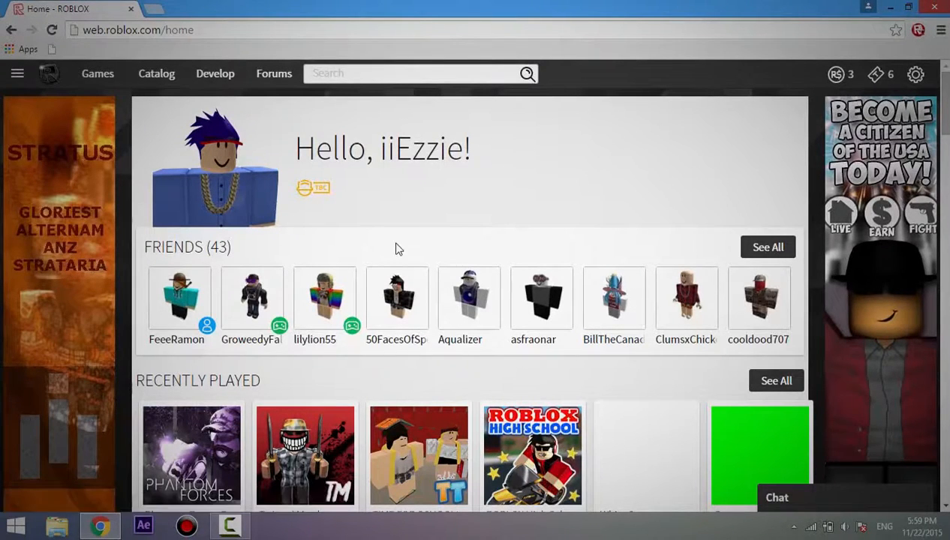
Open your own ROBLOX profile and download the character as an RBXM file with the Quick Asset Downloader extension.
click(16, 74)
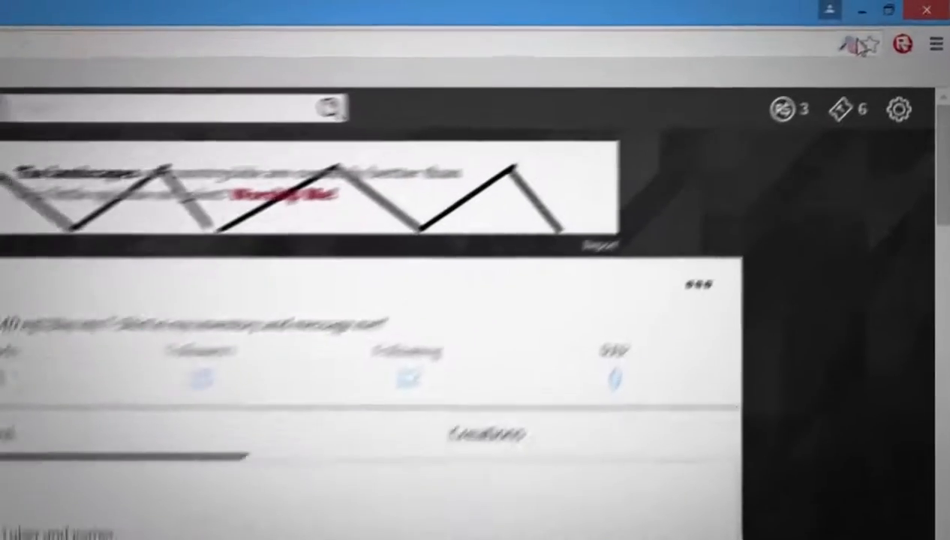
click(882, 32)
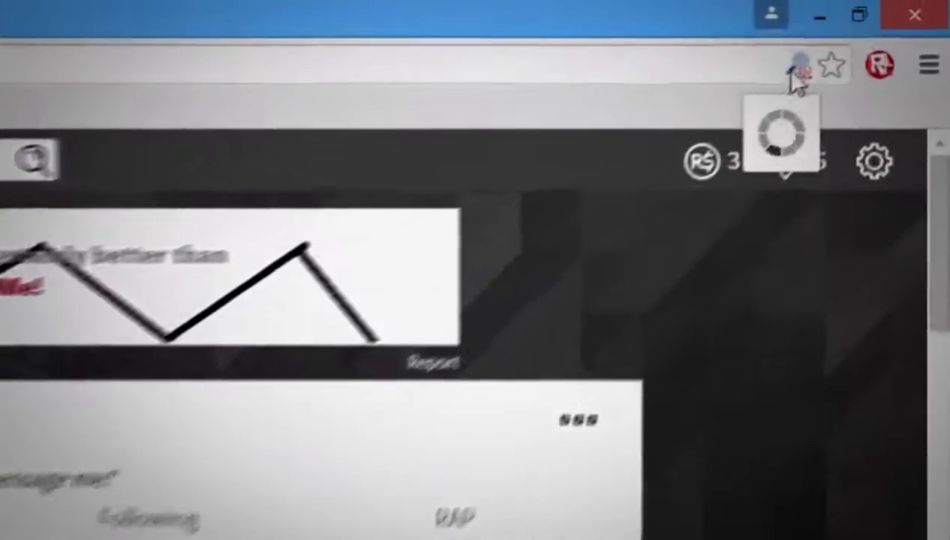
click(755, 426)
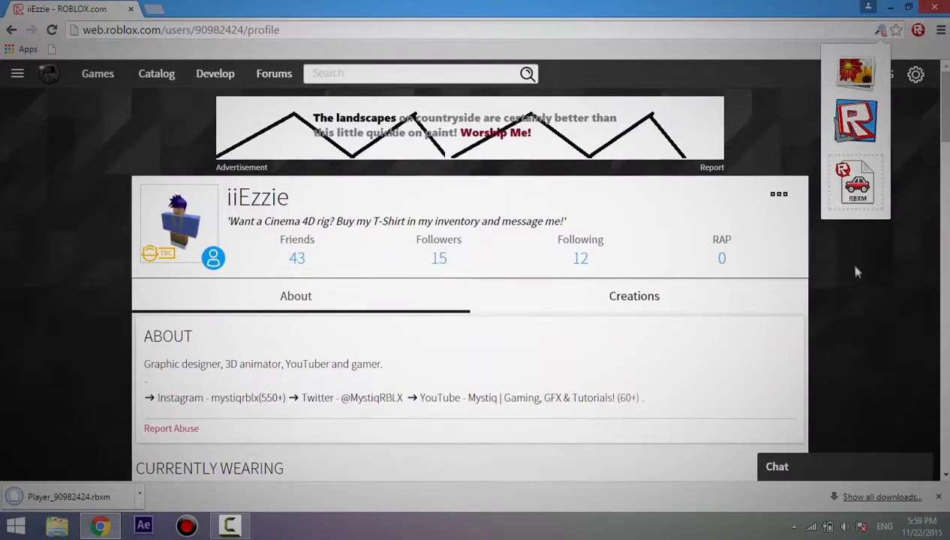
click(857, 272)
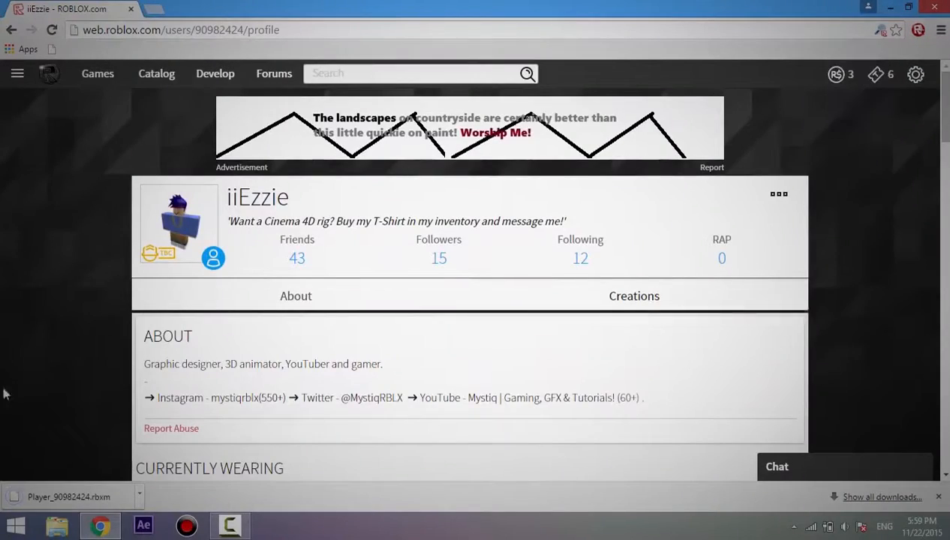
Launch ROBLOX Studio and create a new place from the Baseplate template.
click(30, 523)
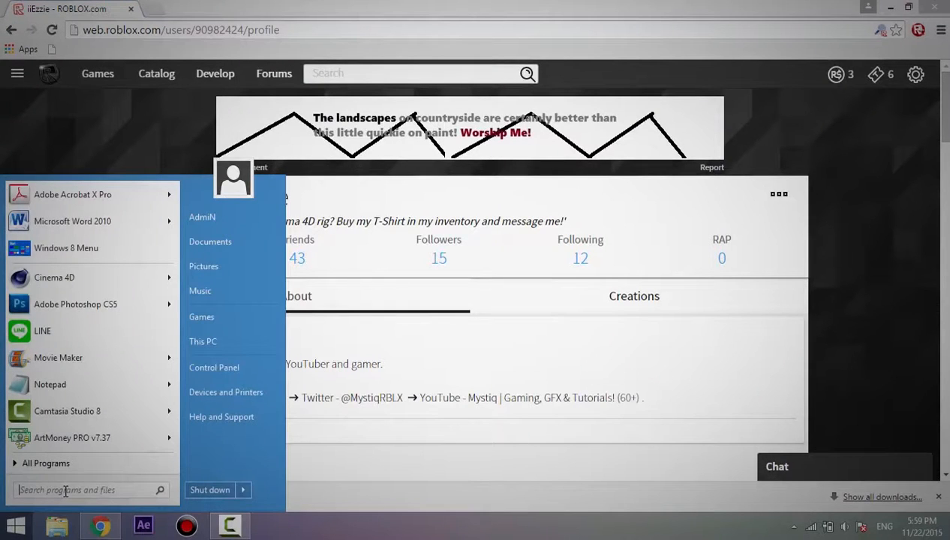
text(robo)
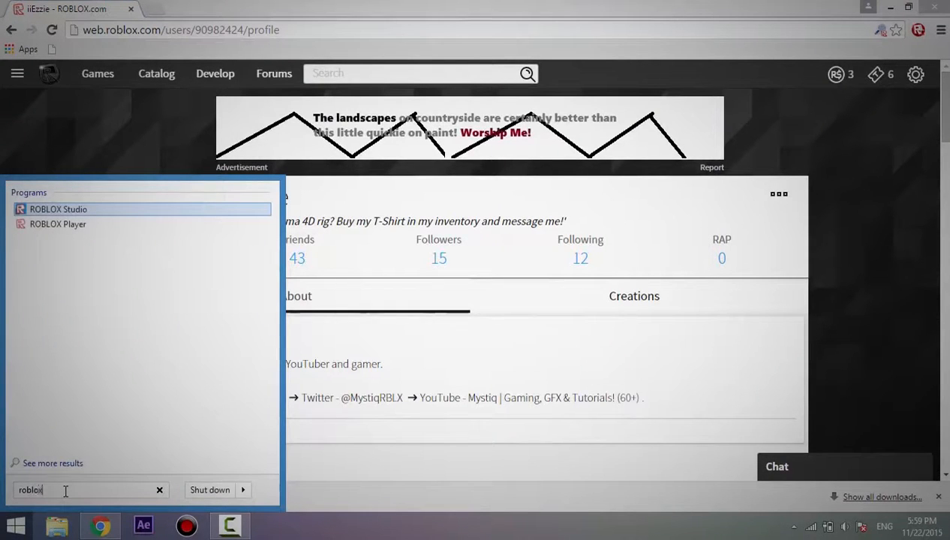
click(113, 211)
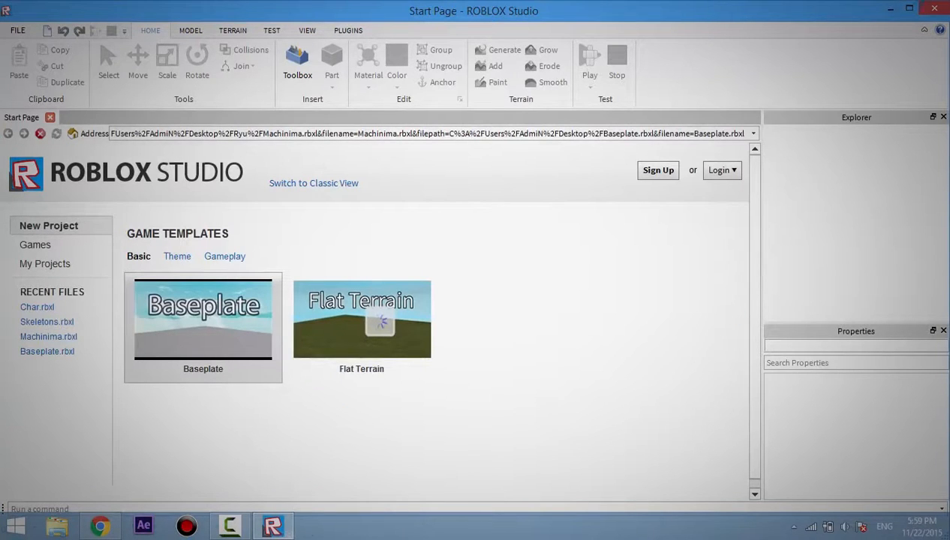
click(203, 322)
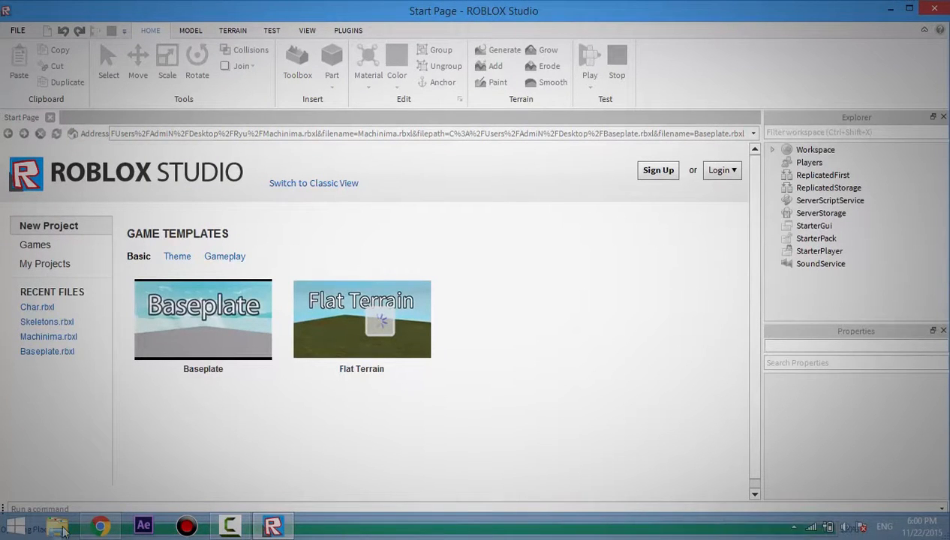
Switch back to Chrome, to the profile page with the downloaded RBXM character file.
click(100, 526)
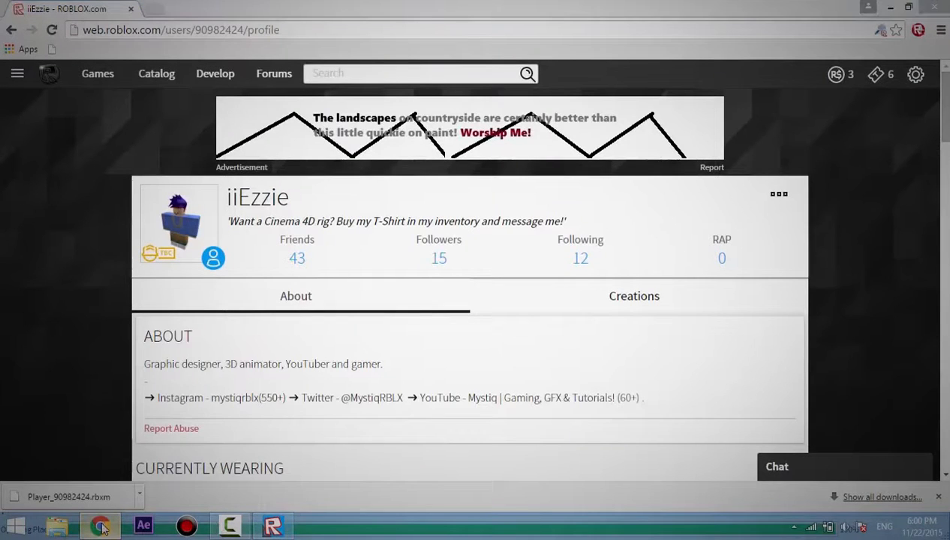
mouse_move(232, 527)
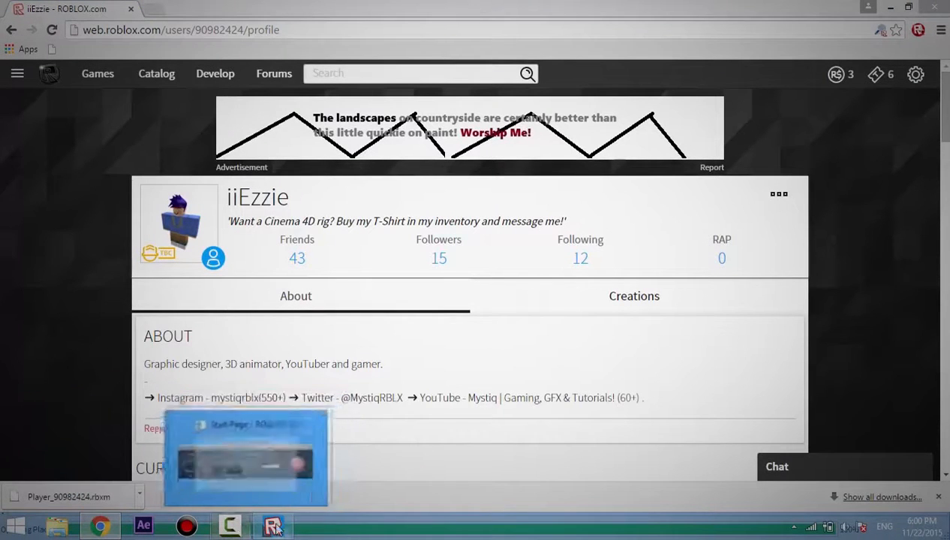
click(889, 8)
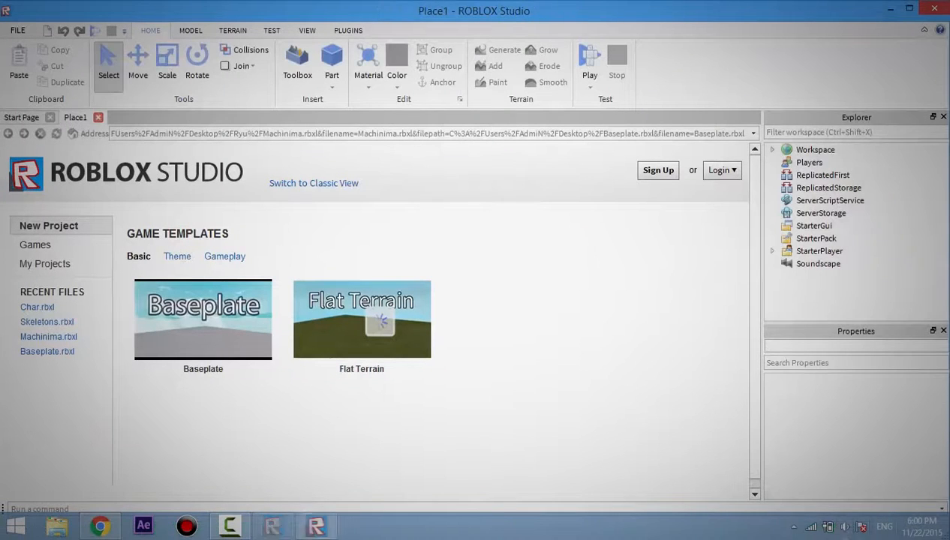
click(102, 528)
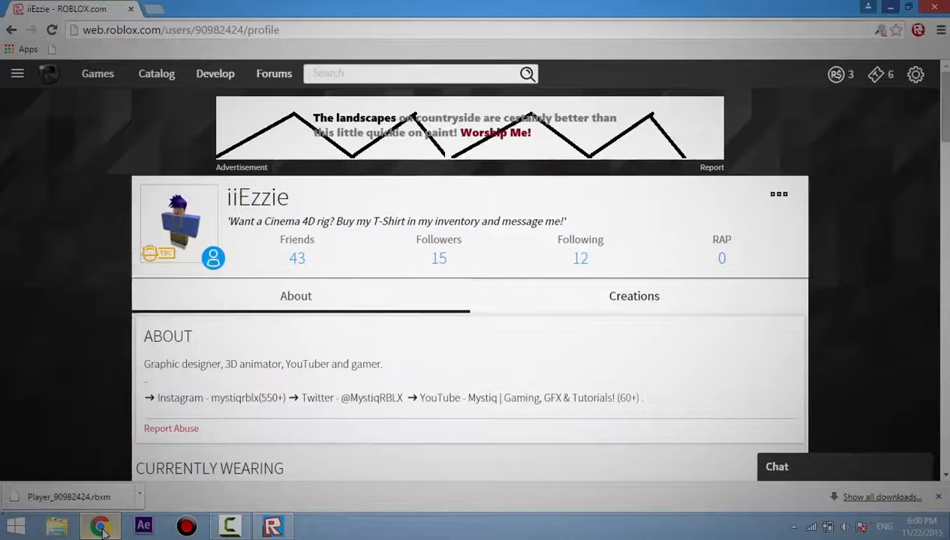
Insert the downloaded RBXM character file from Chrome into the Baseplate place in ROBLOX Studio.
click(274, 528)
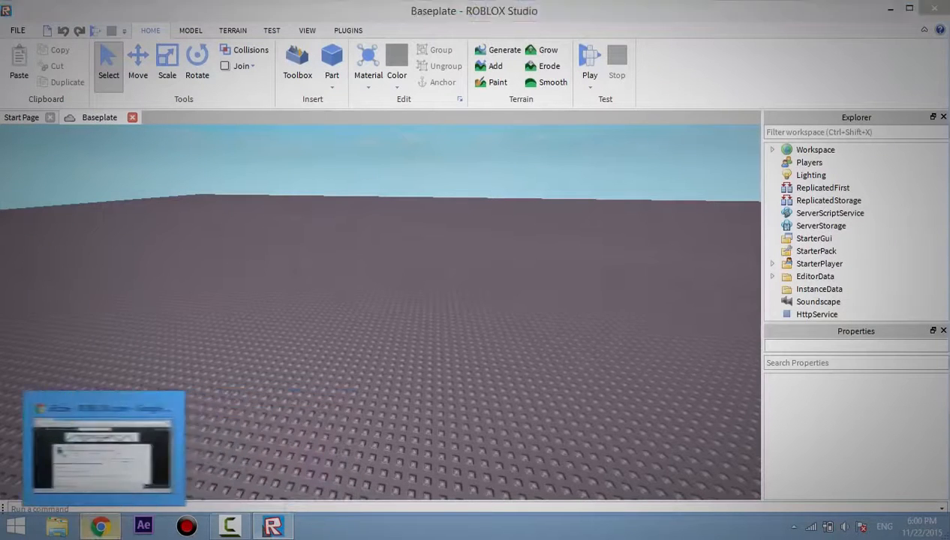
click(100, 528)
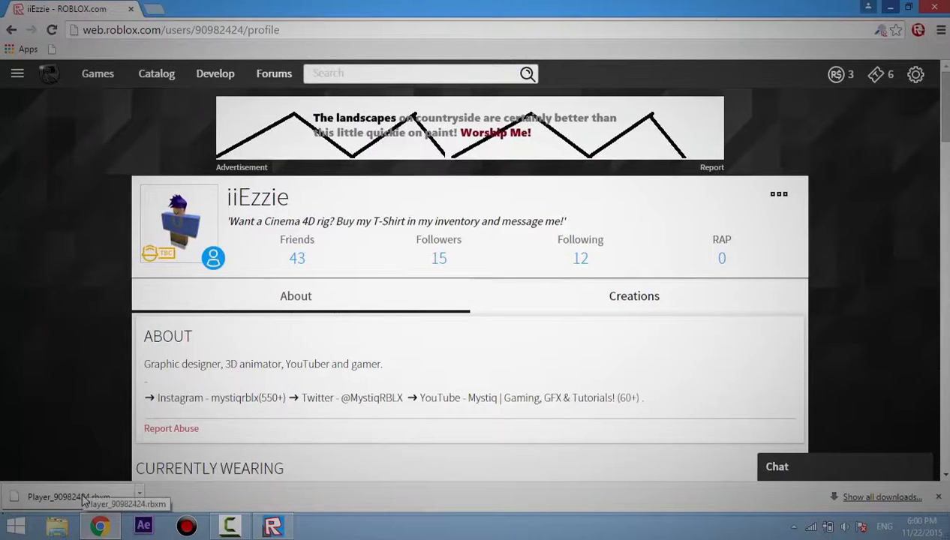
drag(84, 502, 304, 419)
drag(334, 317, 612, 220)
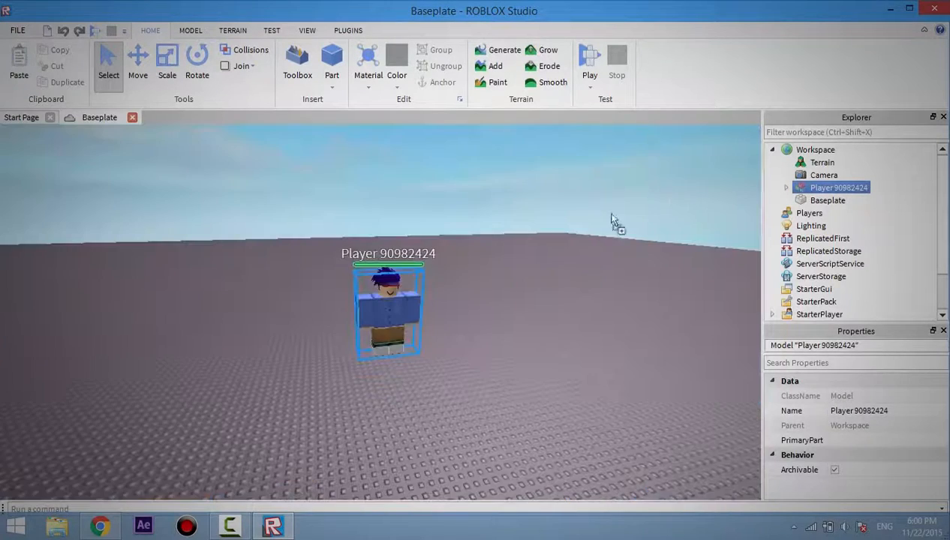
Export the character model from the Workspace as an OBJ file named iiEzzie in the ROBLOX Rigs Files folder.
drag(564, 263, 812, 193)
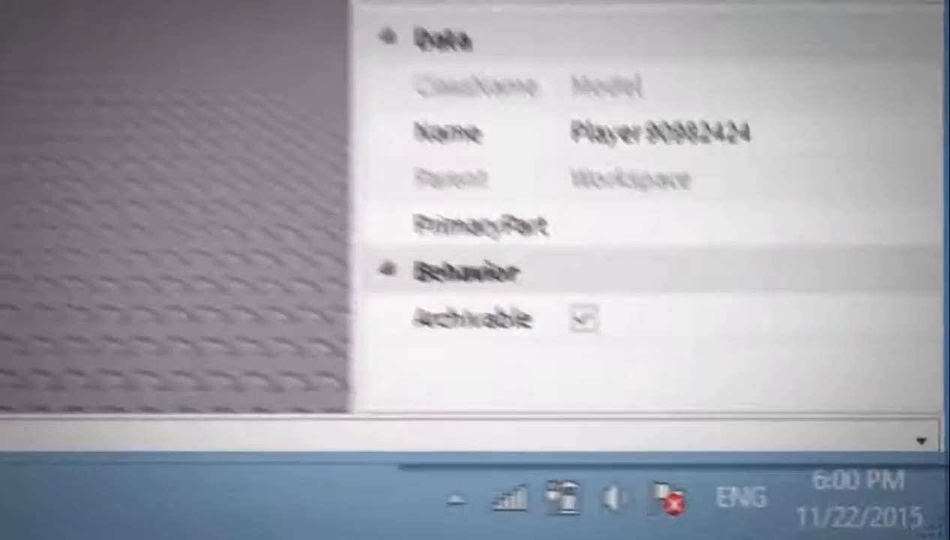
right_click(809, 191)
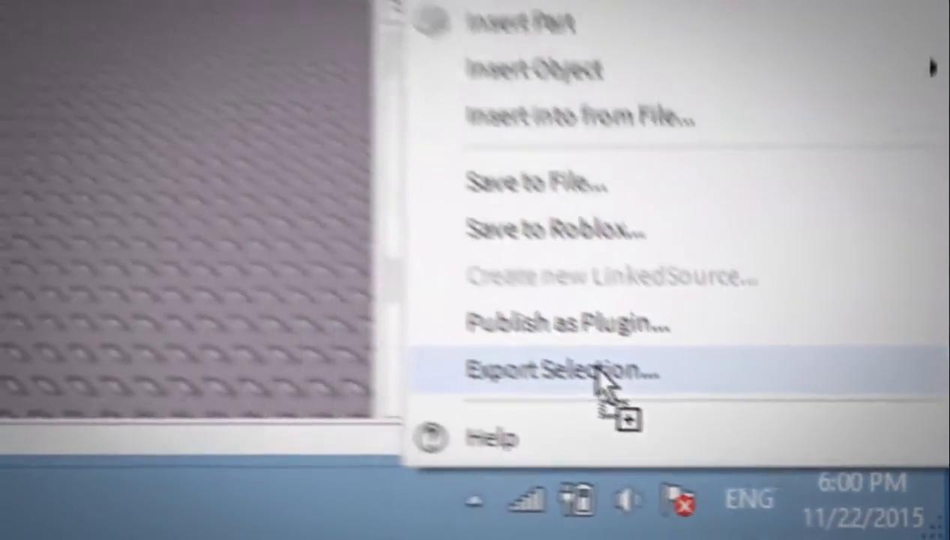
click(598, 372)
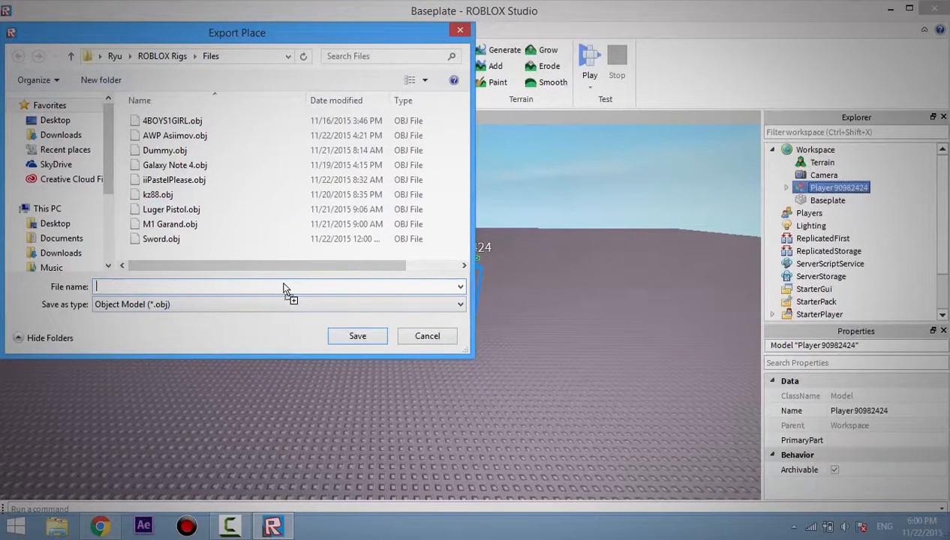
text(Mys)
text(iiEz)
text(zie)
key(Return)
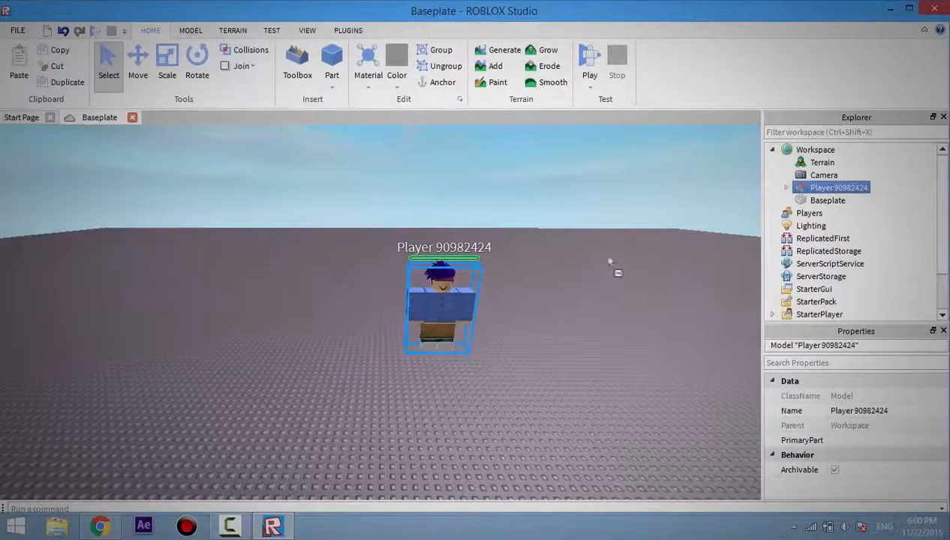
Close ROBLOX Studio without saving the Baseplate place, and dismiss the Chrome downloads bar.
click(934, 8)
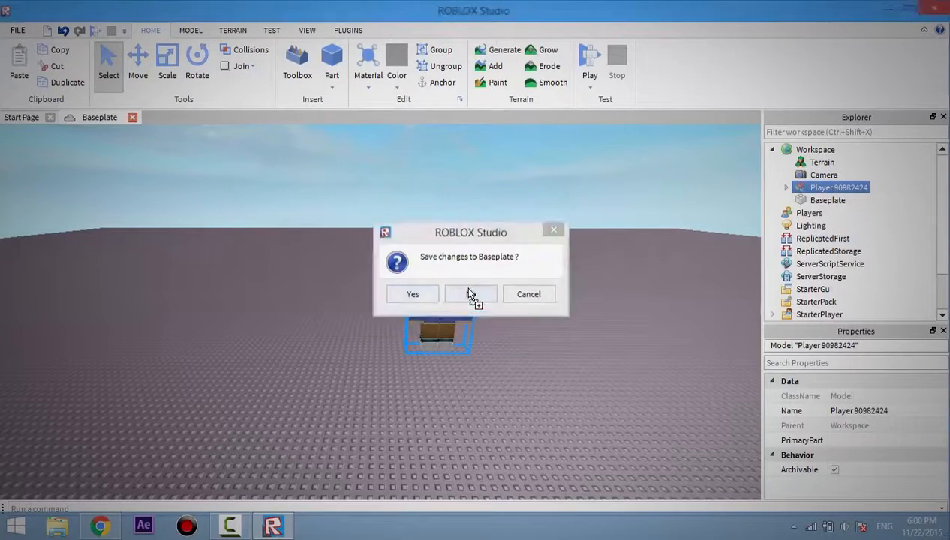
click(469, 294)
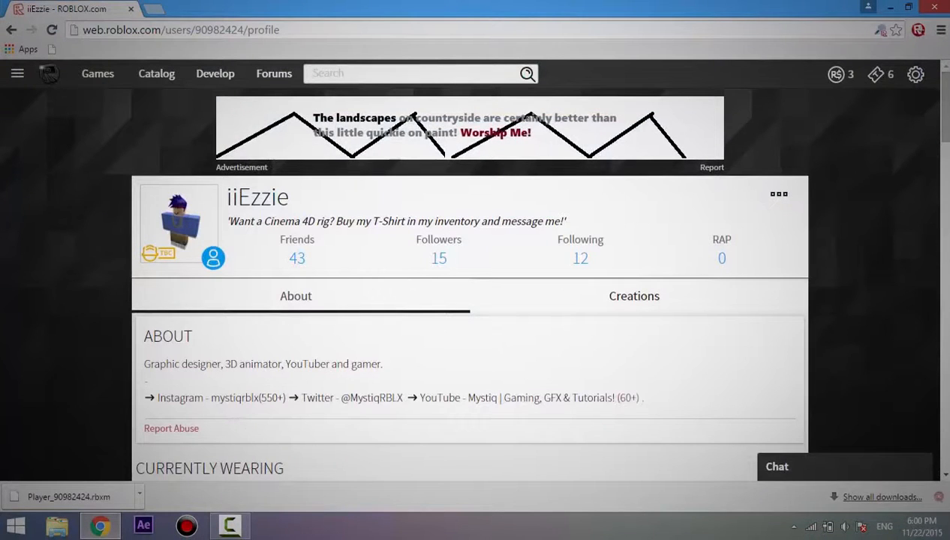
click(939, 497)
Launch Cinema 4D from the installed programs.
click(16, 526)
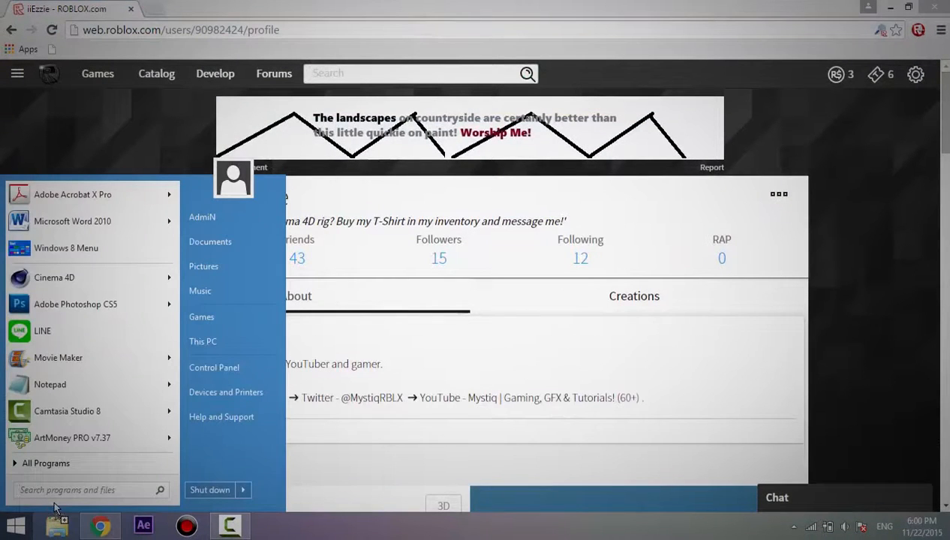
text(cinema)
key(BackSpace)
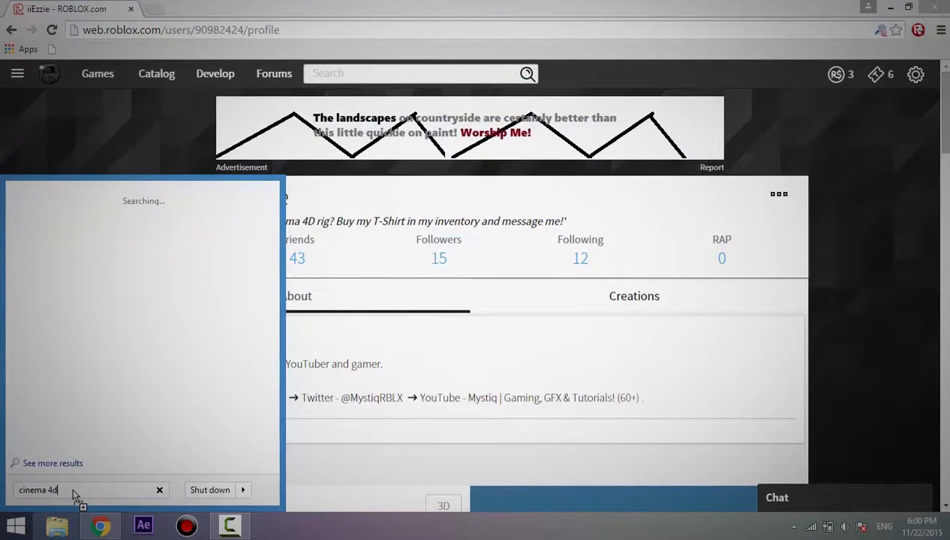
drag(72, 488, 12, 458)
key(BackSpace)
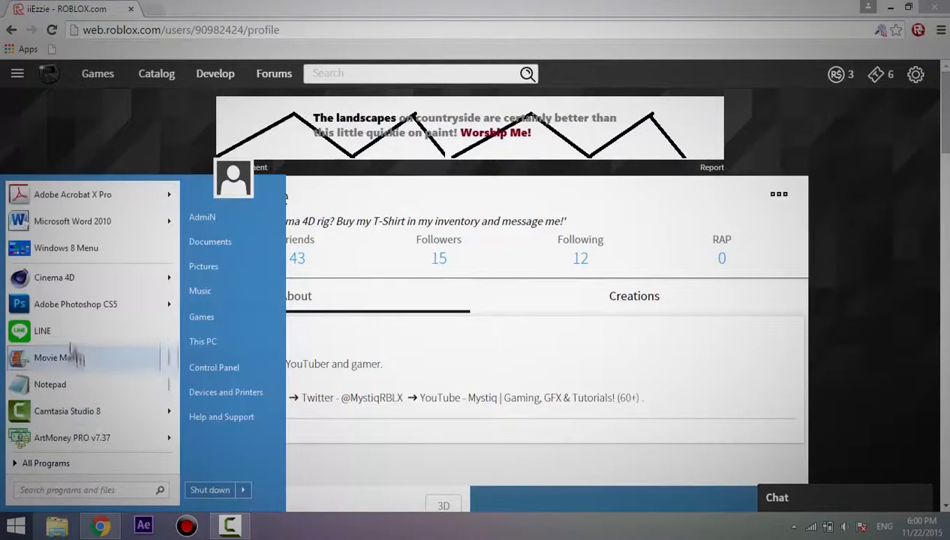
click(93, 278)
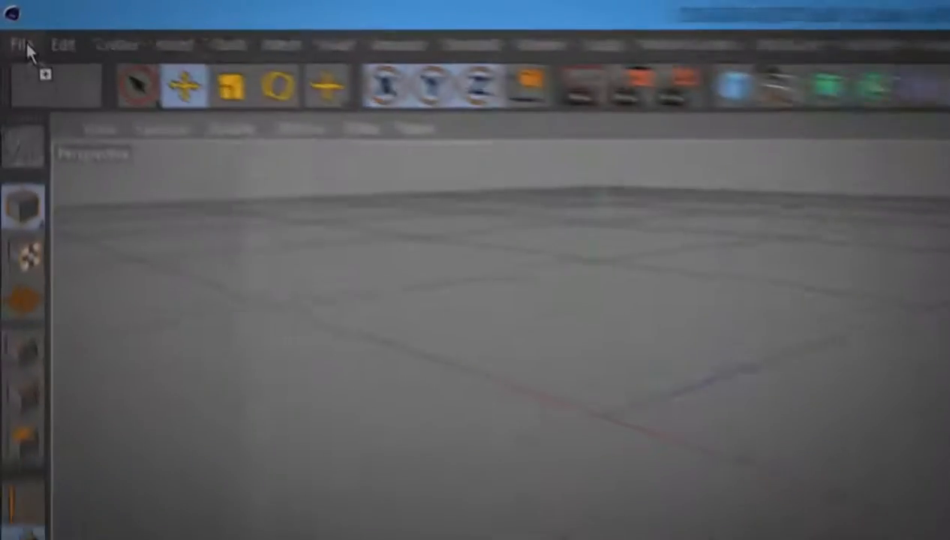
Merge the iiEzzie.obj file from the ROBLOX Rigs Files folder into the empty project.
click(12, 24)
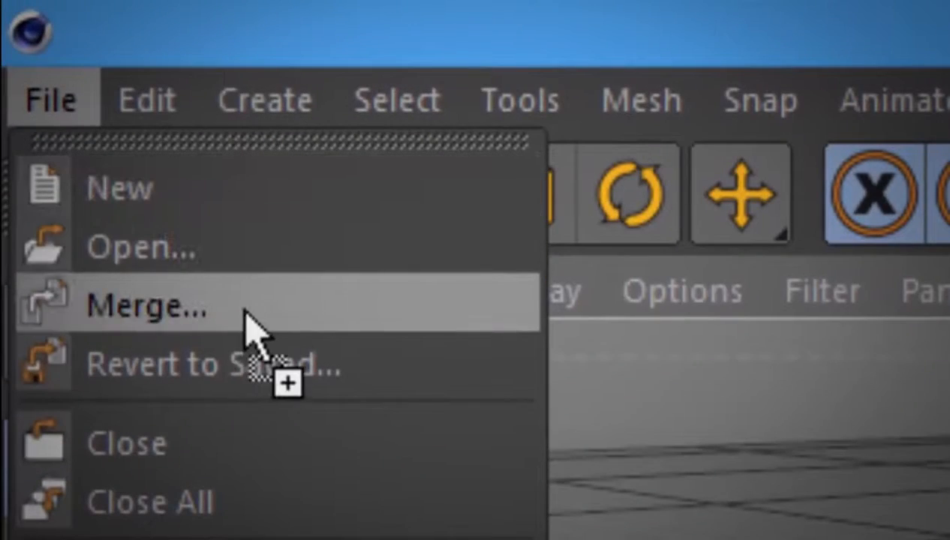
click(98, 306)
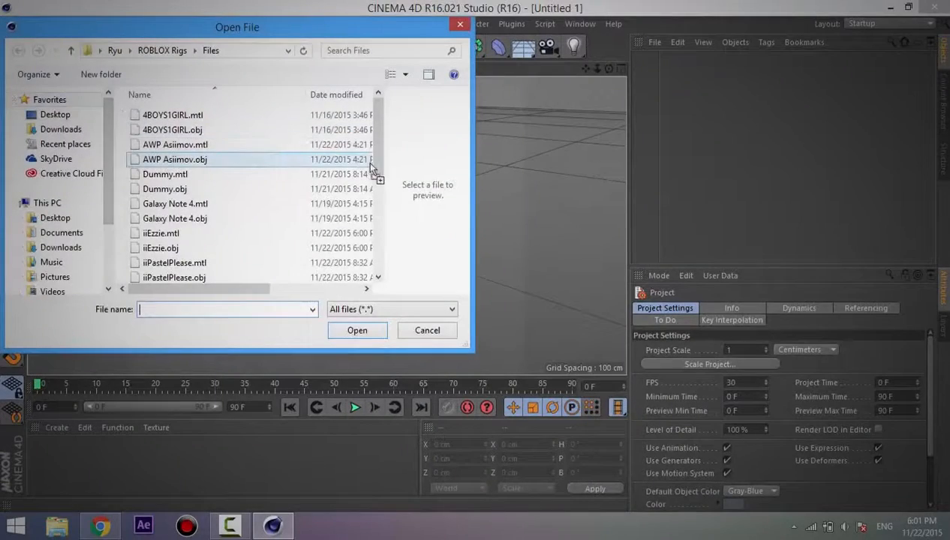
scroll(373, 165, down, 1)
click(137, 203)
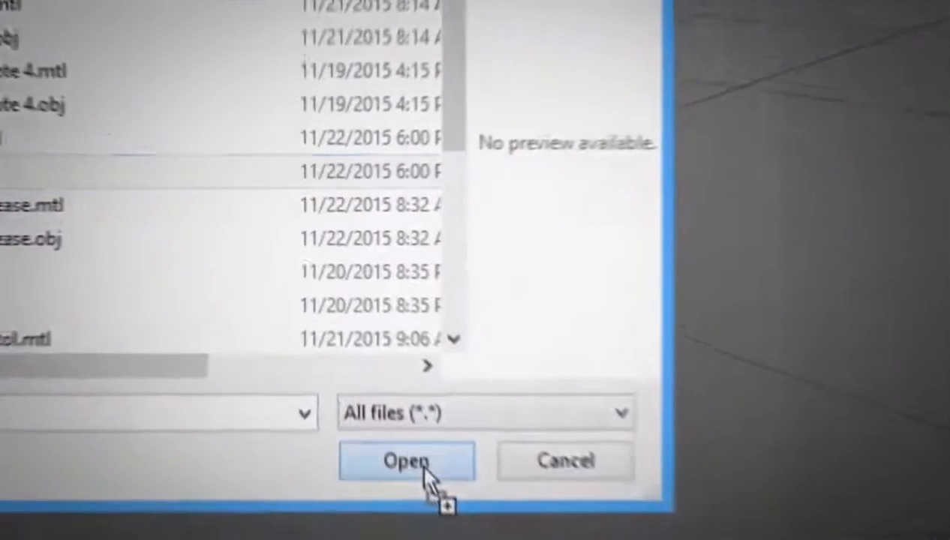
click(358, 330)
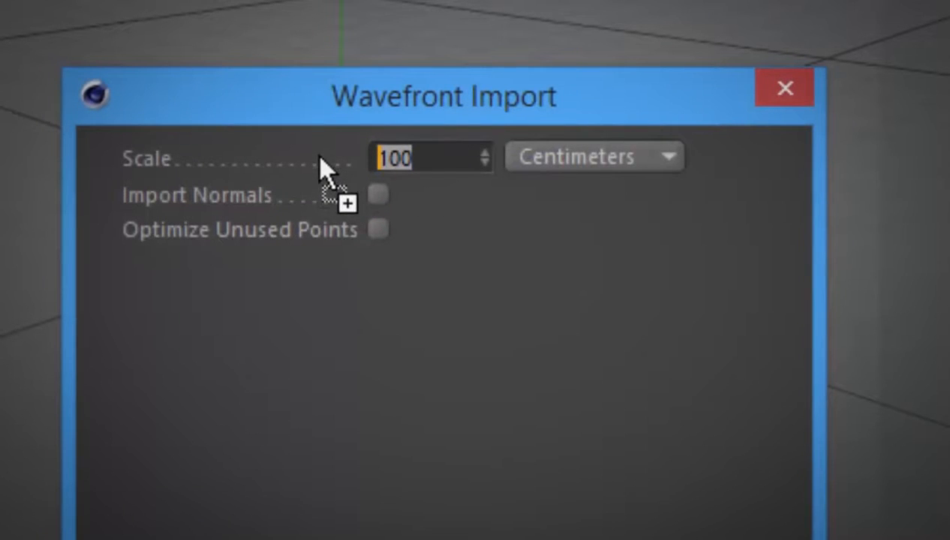
click(378, 196)
click(378, 230)
text(1)
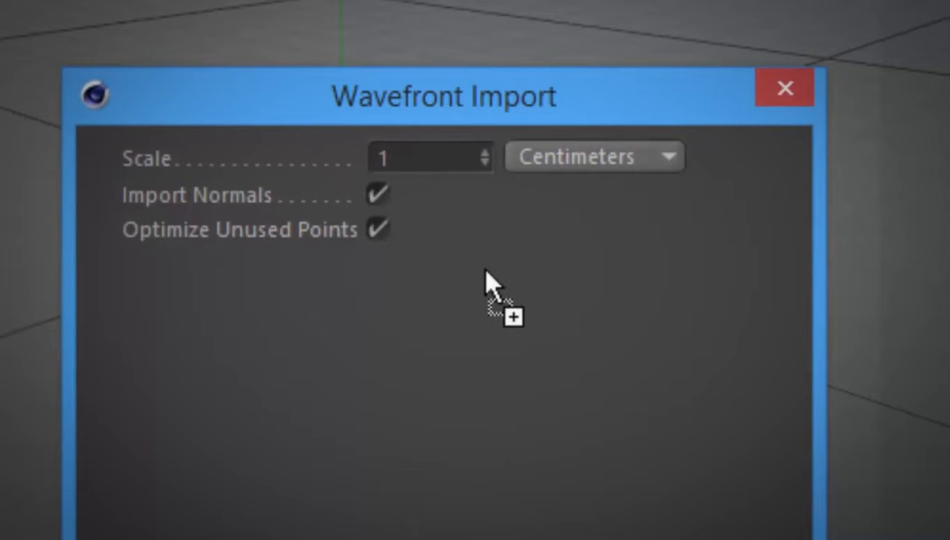
Import the OBJ at a scale of 100 centimeters with Import Normals and Optimize Unused Points turned off.
drag(425, 155, 315, 157)
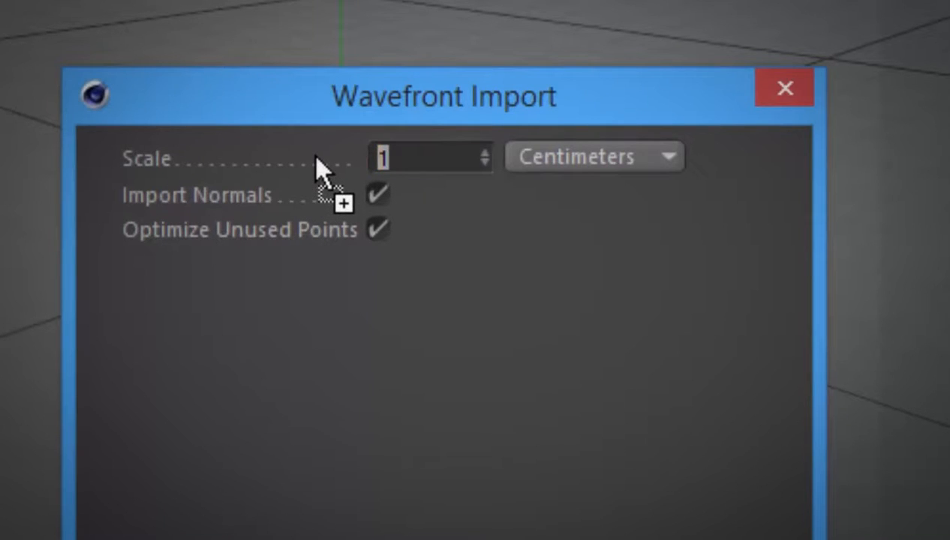
text(100)
key(Return)
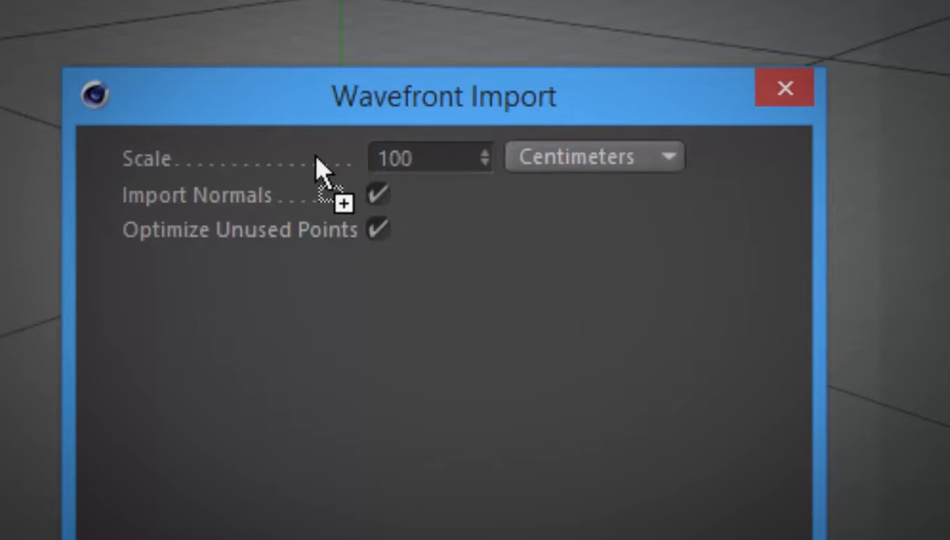
click(377, 194)
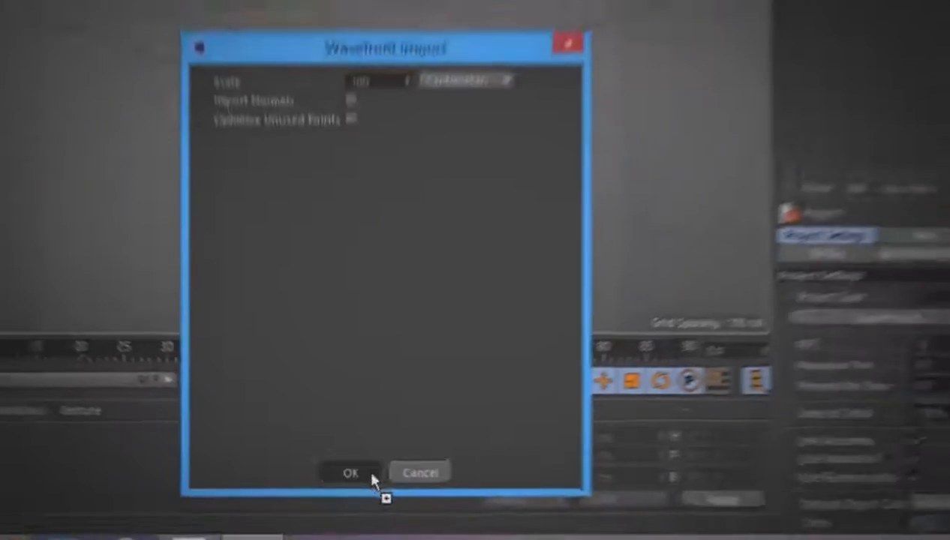
click(373, 479)
Examine the imported, untextured character from the front in the Perspective view.
scroll(430, 222, down, 10)
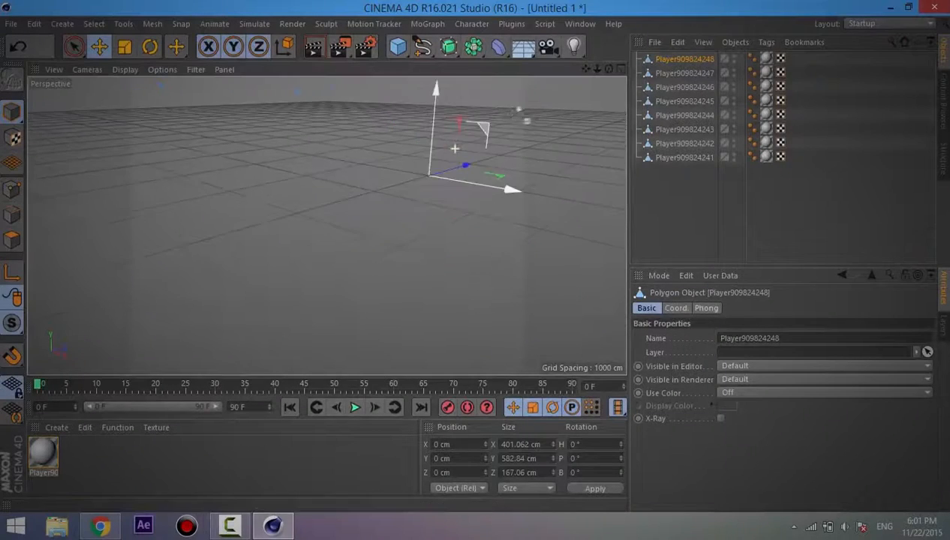
scroll(473, 262, up, 10)
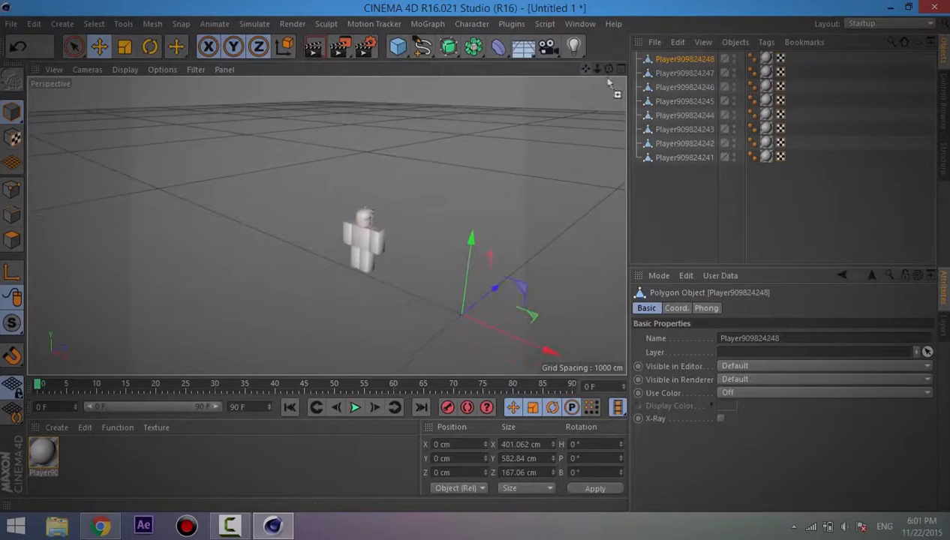
alt+drag(473, 258, 255, 192)
scroll(150, 184, up, 4)
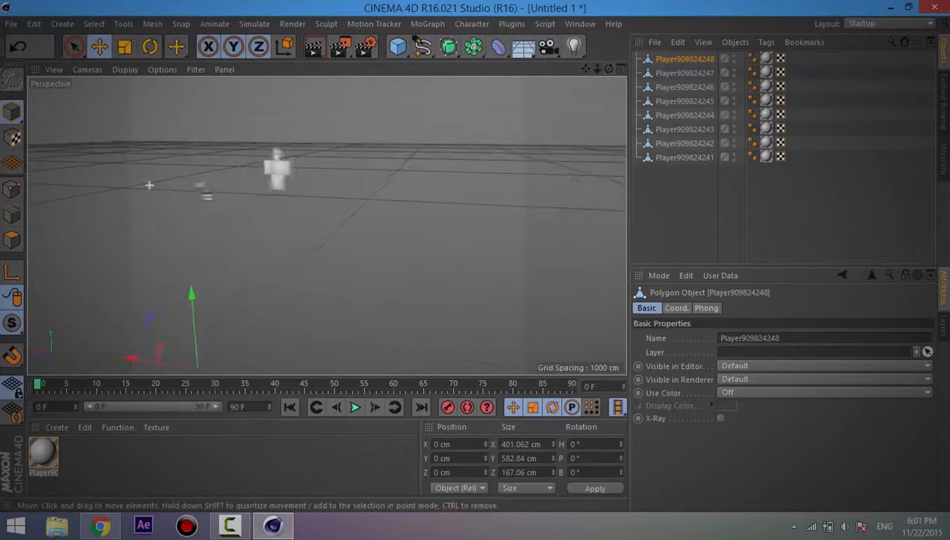
scroll(251, 124, up, 8)
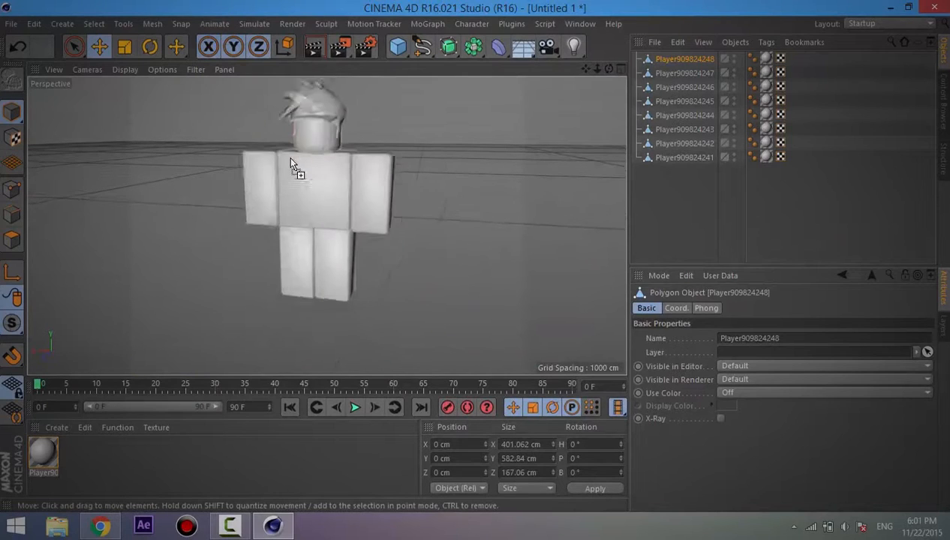
drag(610, 73, 485, 75)
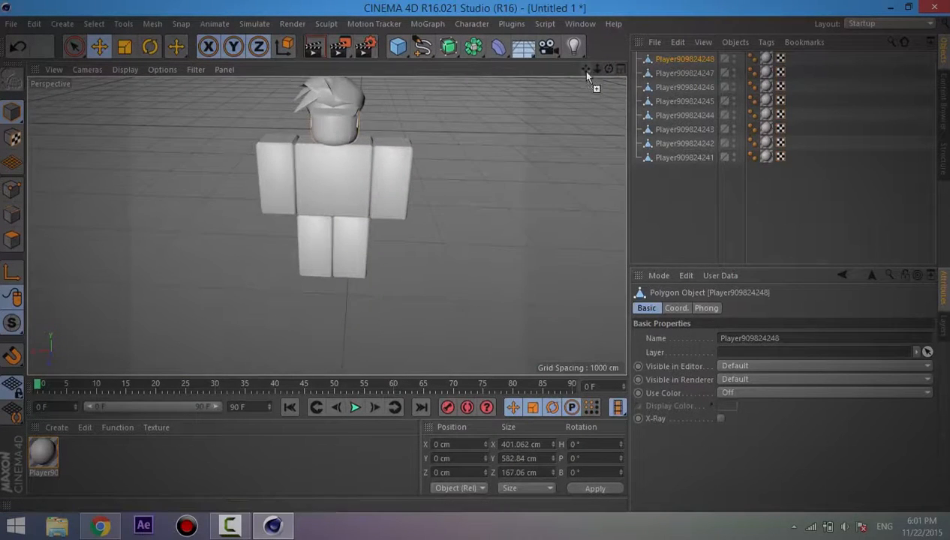
drag(588, 70, 473, 256)
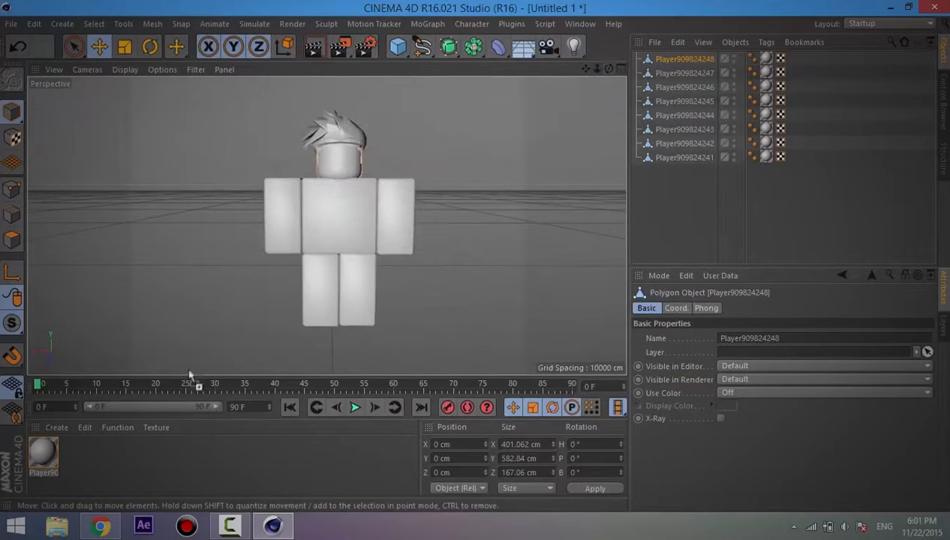
Load the exported character's PNG texture into the material's Color channel without copying it to the project location, and close the Material Editor.
double_click(45, 455)
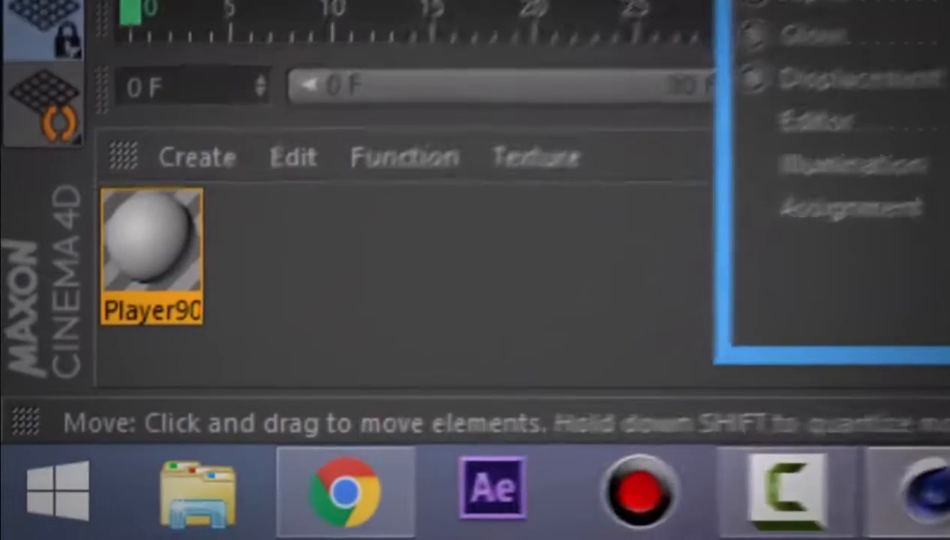
drag(150, 255, 304, 284)
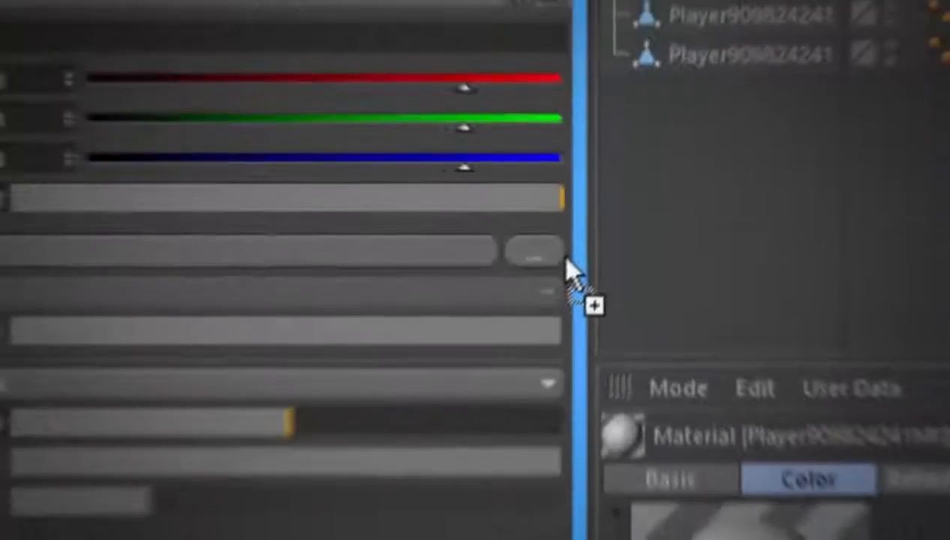
click(557, 254)
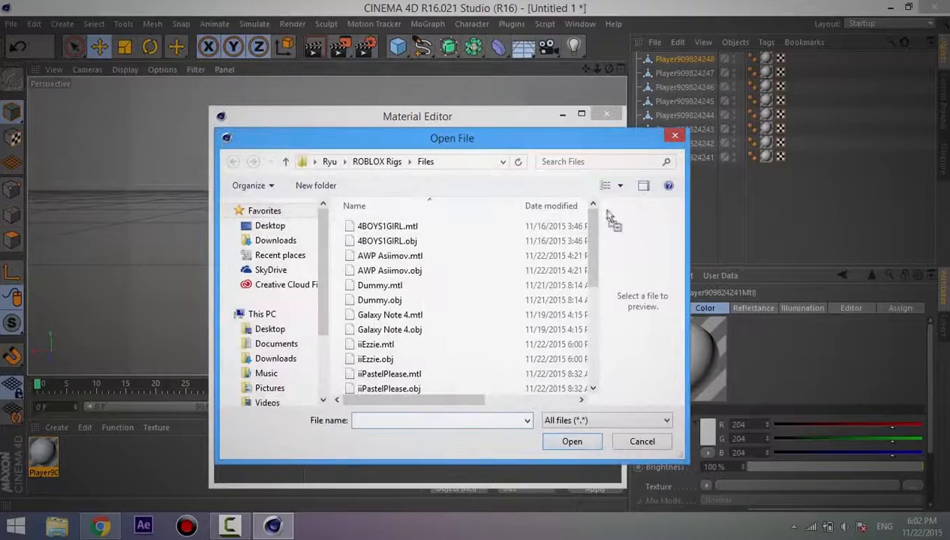
drag(589, 150, 577, 102)
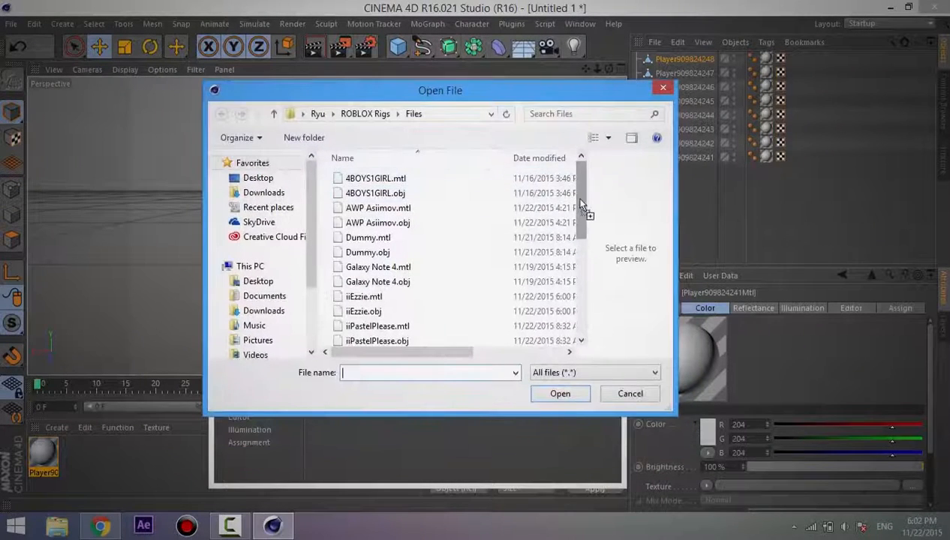
drag(585, 212, 610, 334)
click(557, 310)
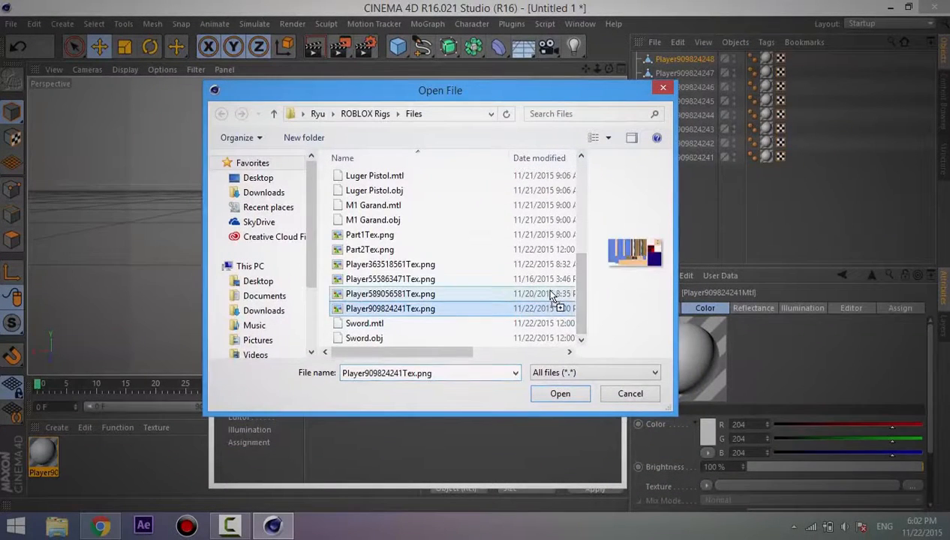
click(566, 393)
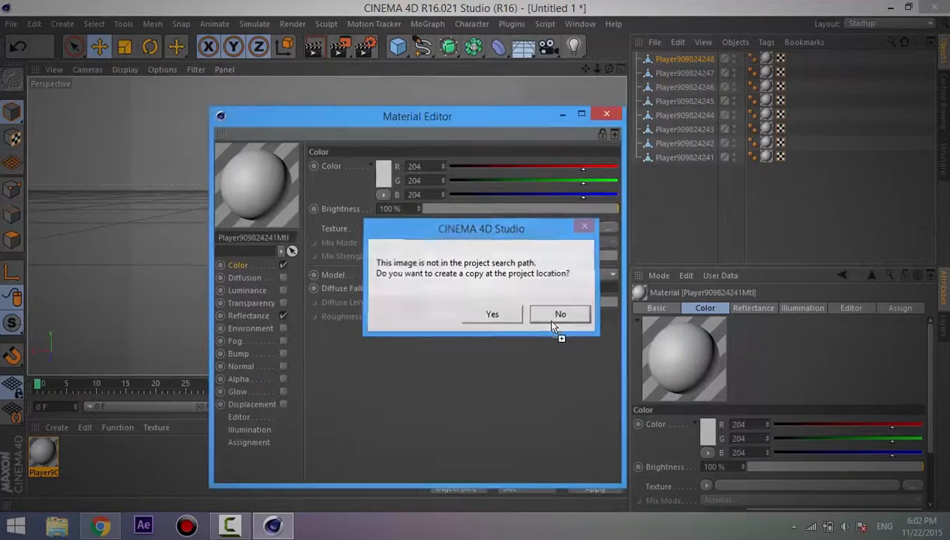
click(558, 318)
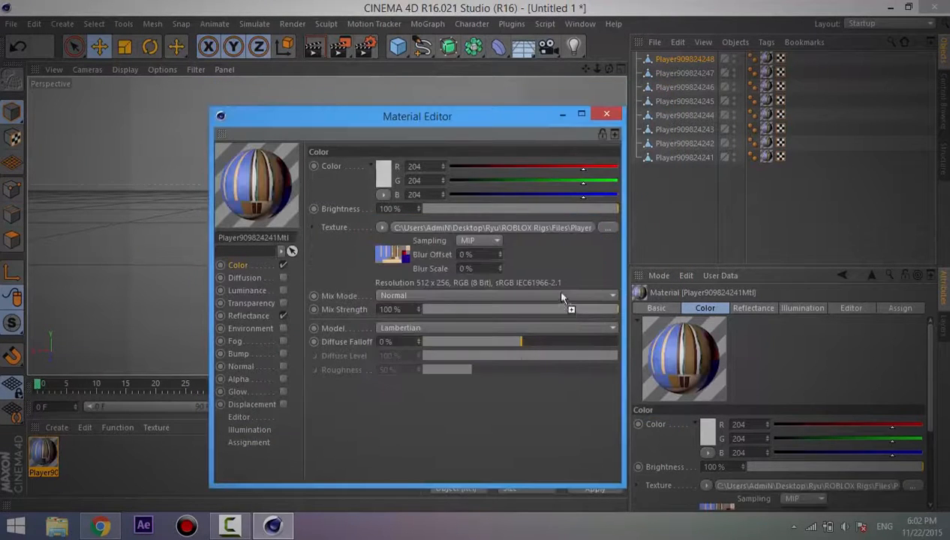
click(607, 114)
drag(608, 69, 675, 204)
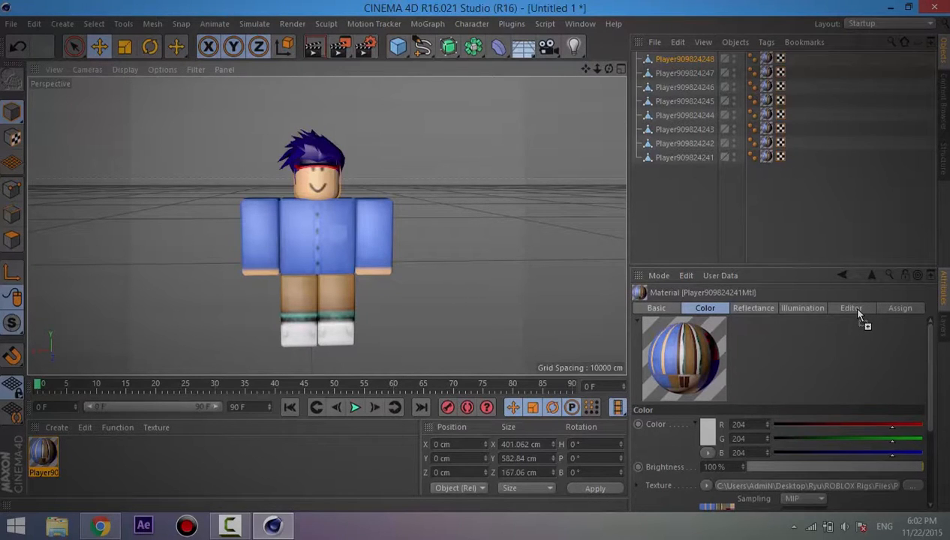
Set the character material's Texture Preview Size to No Scaling.
scroll(310, 196, up, 8)
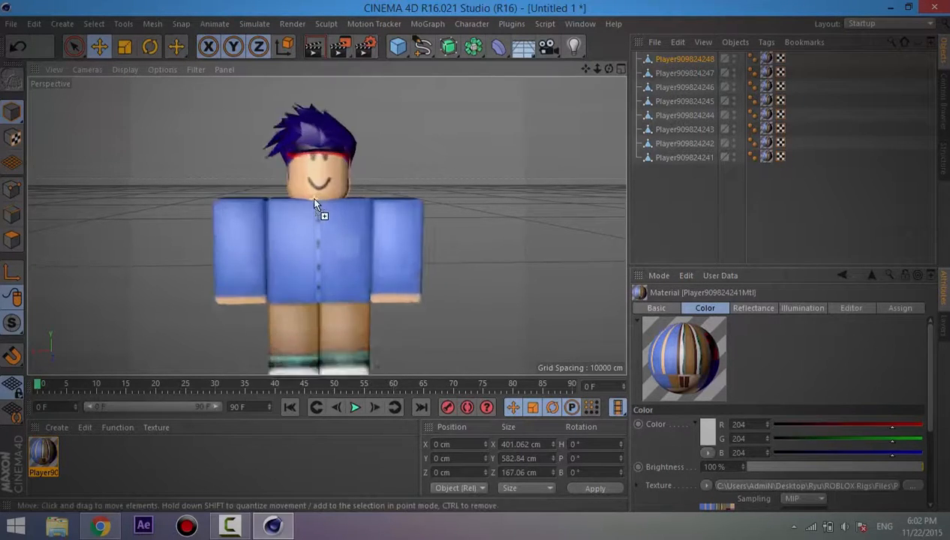
scroll(321, 161, up, 5)
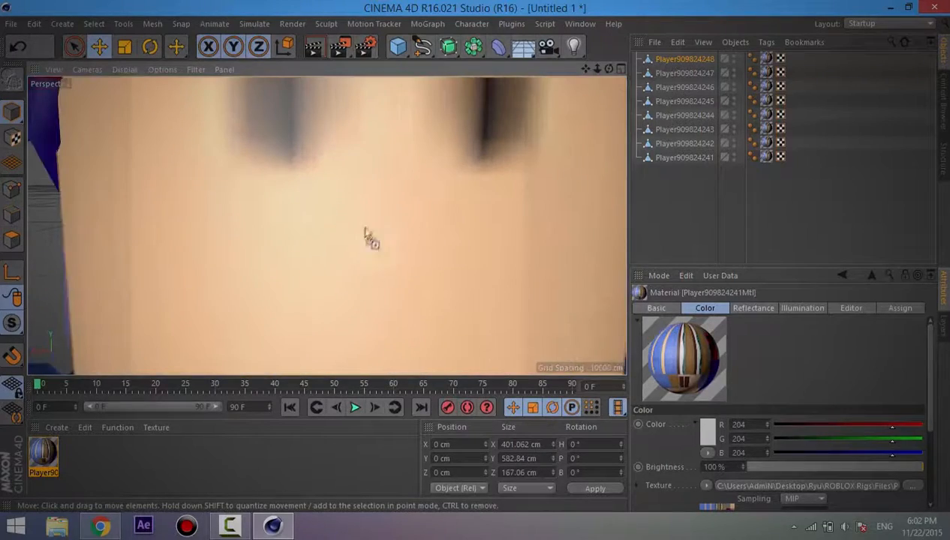
scroll(366, 231, down, 5)
click(764, 74)
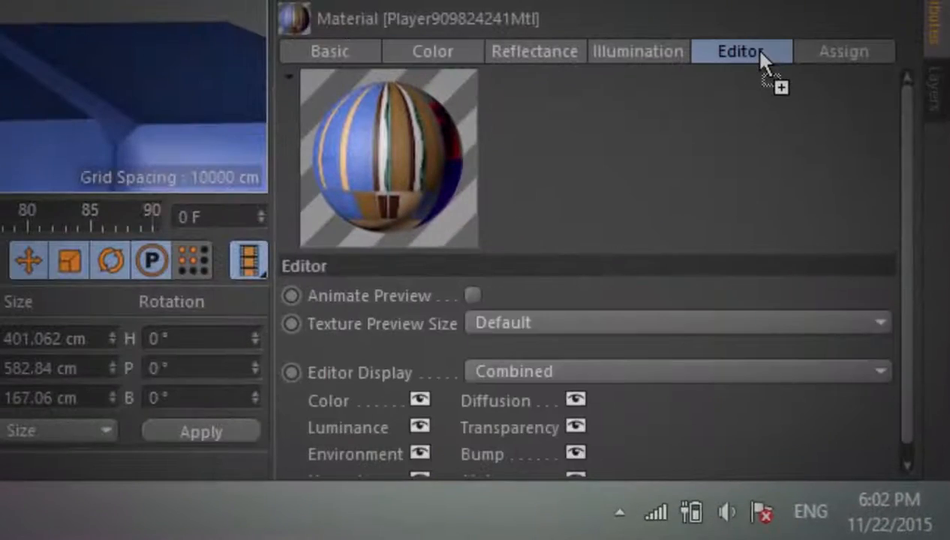
click(570, 325)
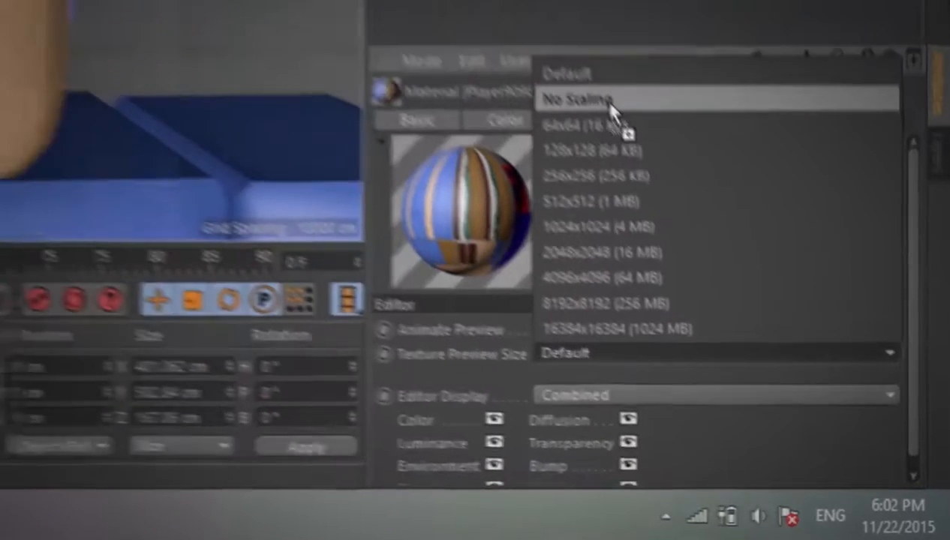
click(563, 28)
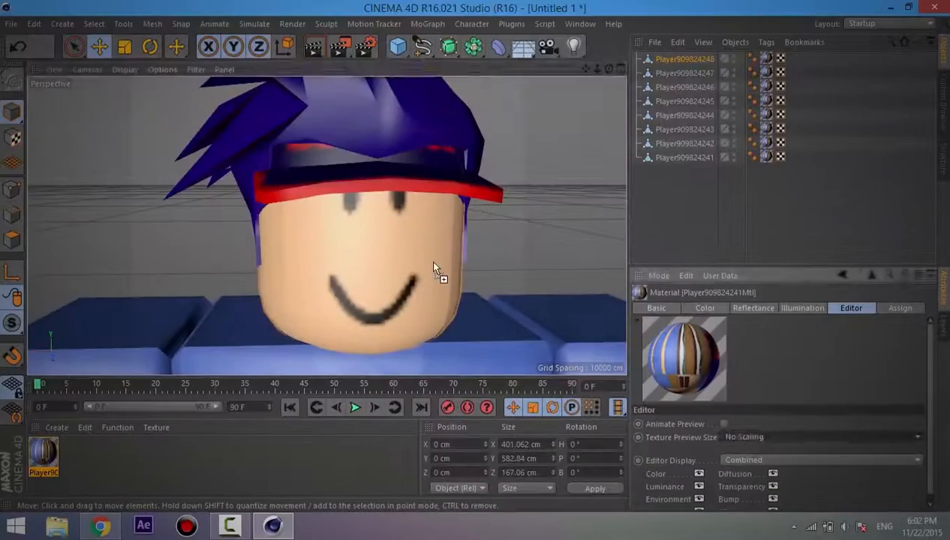
Examine the textured character from the front and slightly above, undoing the accidental move of the head.
scroll(434, 268, down, 5)
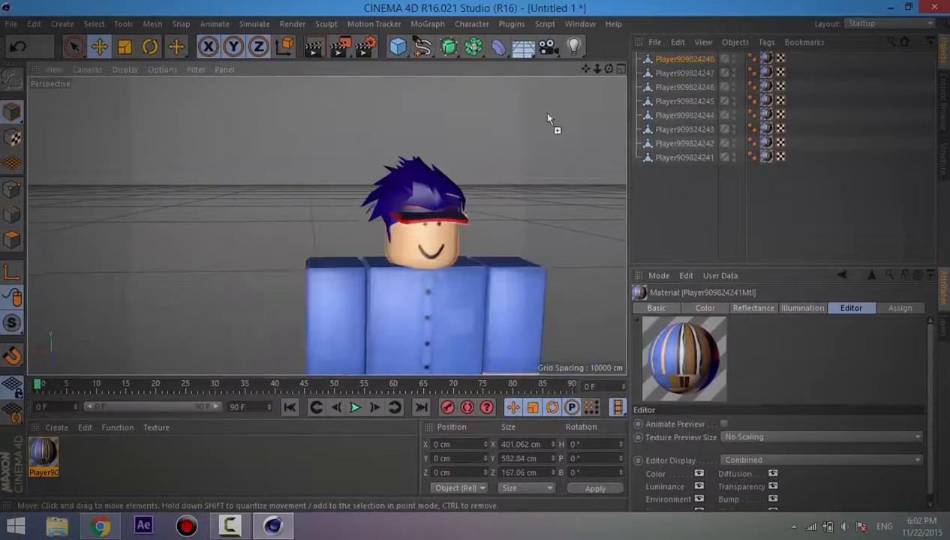
drag(606, 70, 477, 266)
drag(586, 69, 638, 172)
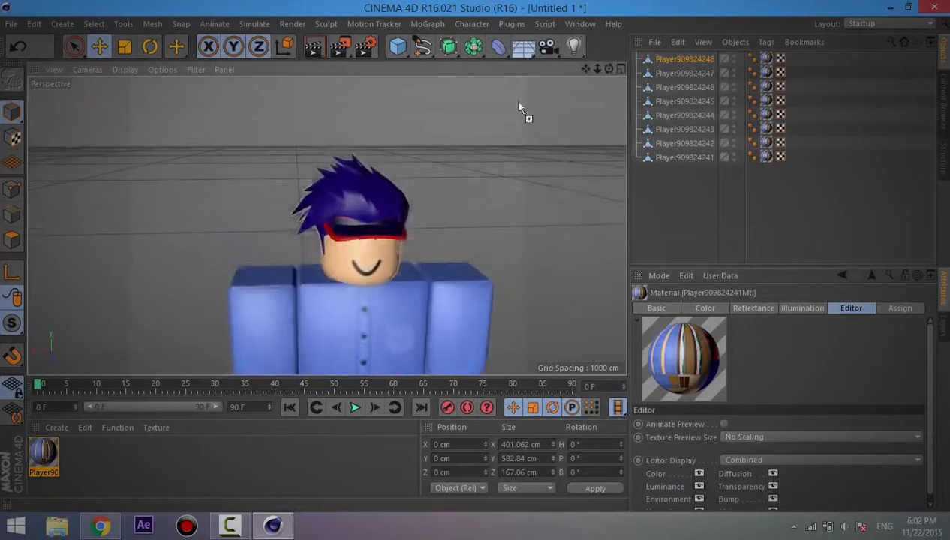
scroll(410, 224, down, 2)
scroll(411, 227, down, 2)
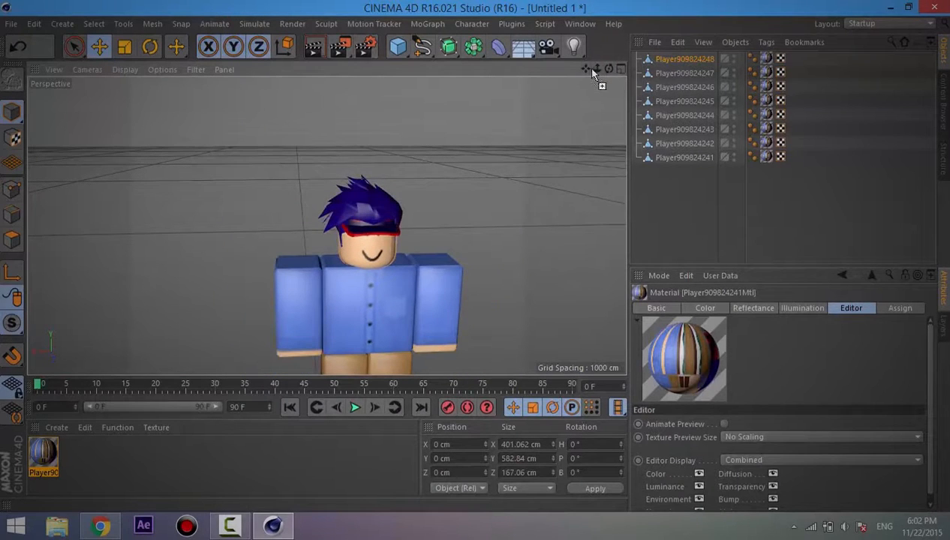
drag(587, 69, 474, 253)
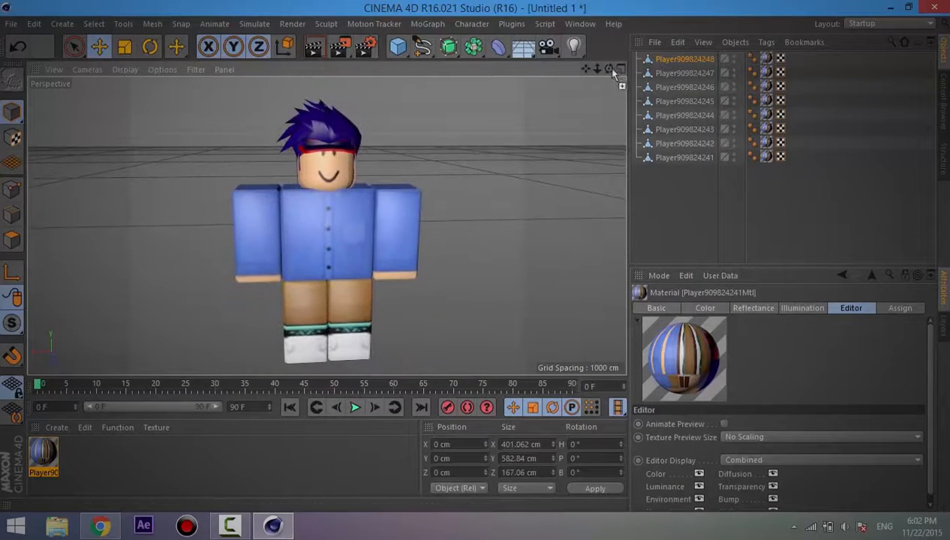
drag(609, 70, 473, 255)
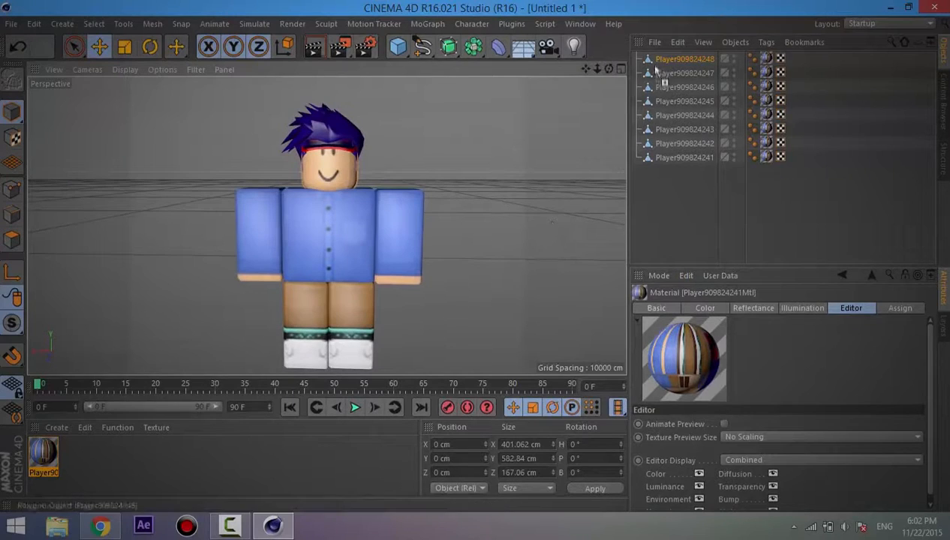
drag(585, 70, 475, 256)
drag(544, 135, 538, 142)
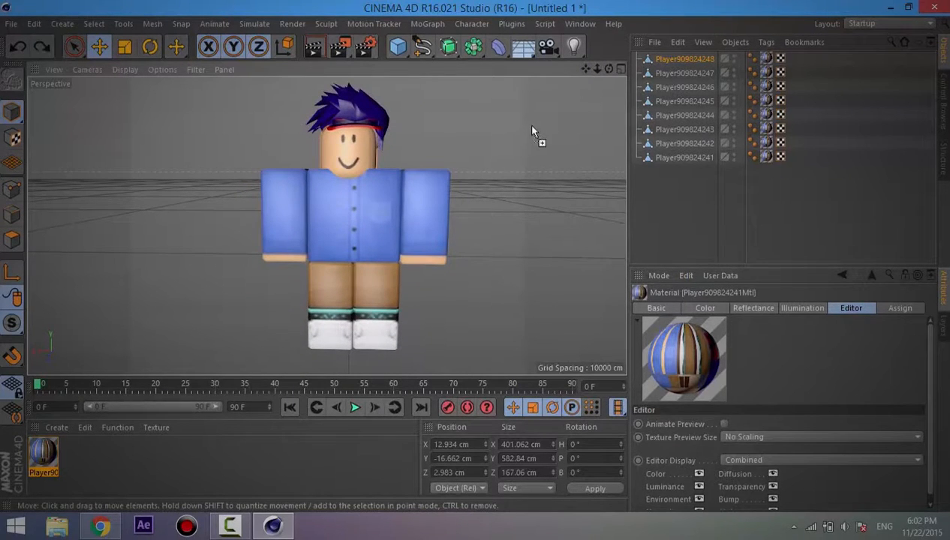
key(ctrl+z)
Optimize the points of all eight character objects in point mode, then clear the selection.
click(698, 189)
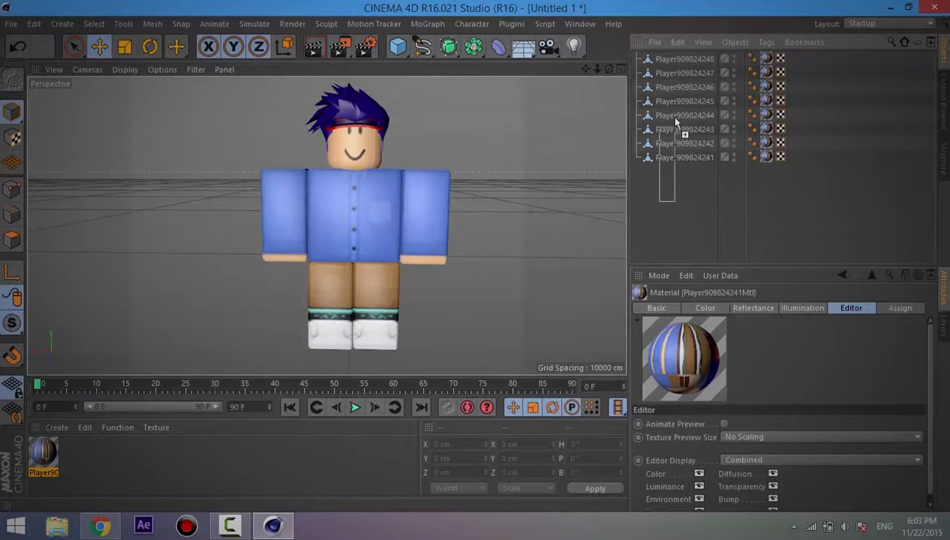
drag(675, 120, 11, 187)
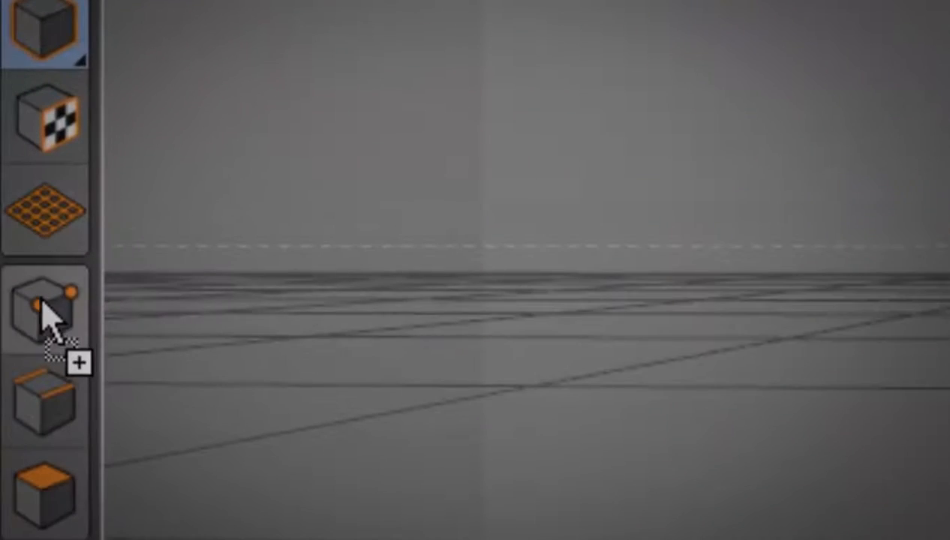
click(39, 300)
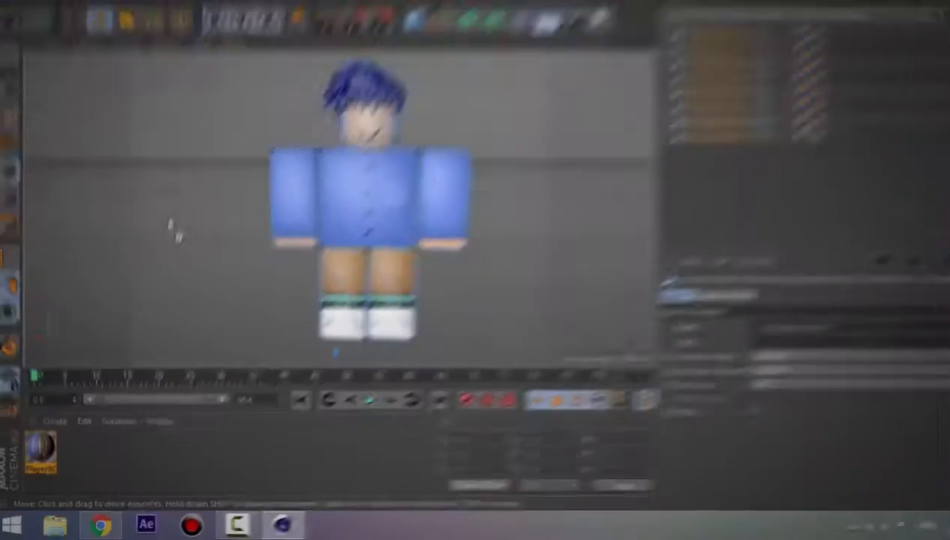
right_click(172, 229)
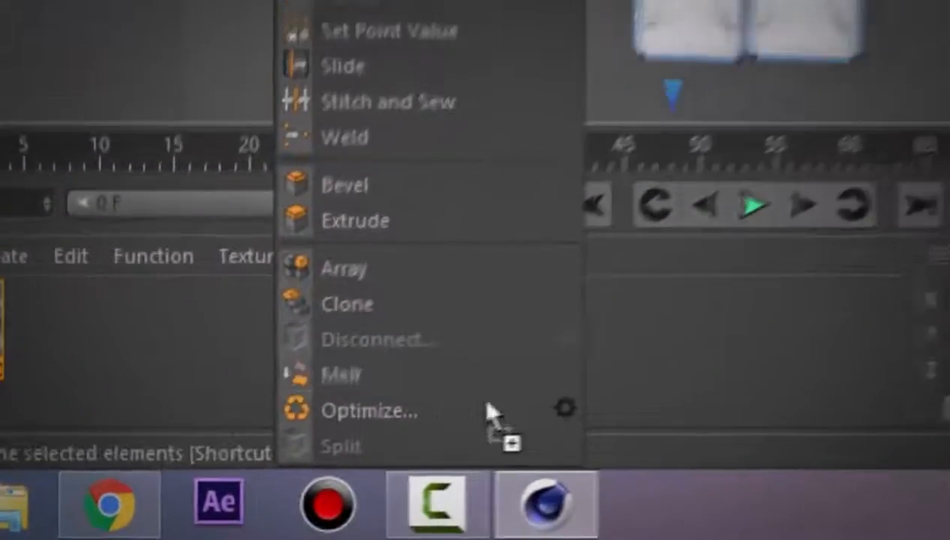
click(258, 488)
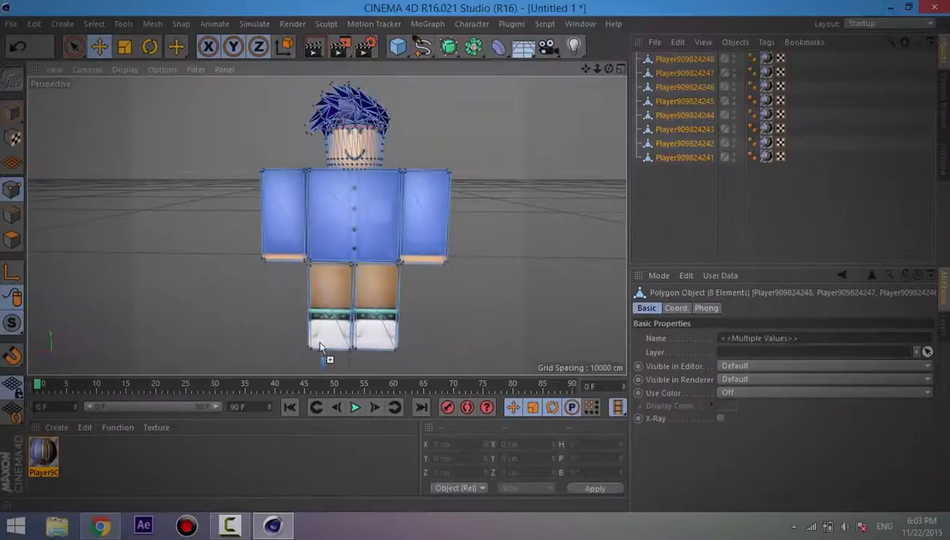
click(685, 187)
Subdivide the torso, arm and leg objects three times, leaving out the head and hair, and return to model mode with nothing selected.
mouse_move(480, 259)
alt+mouse_down()
mouse_move(466, 249)
mouse_move(481, 270)
mouse_move(484, 259)
mouse_move(480, 267)
alt+mouse_up()
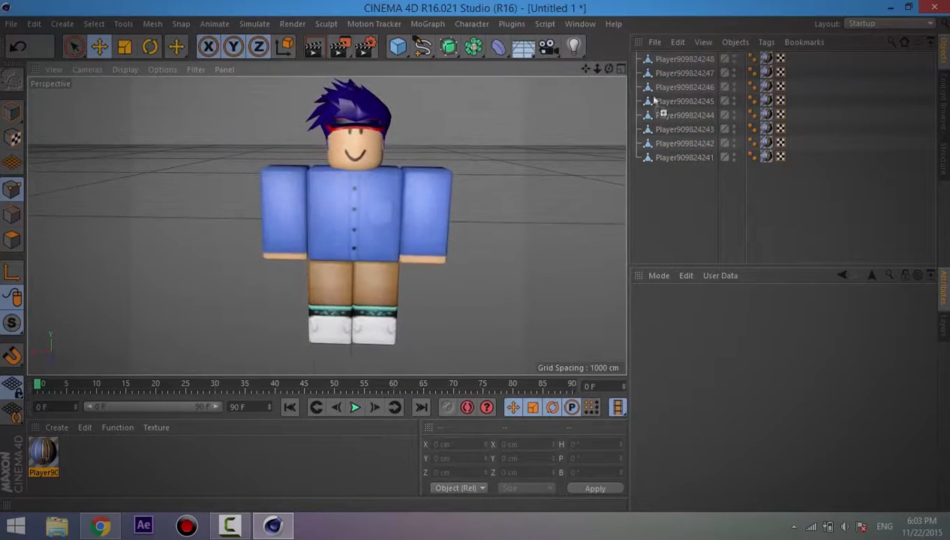
click(685, 73)
shift+click(702, 143)
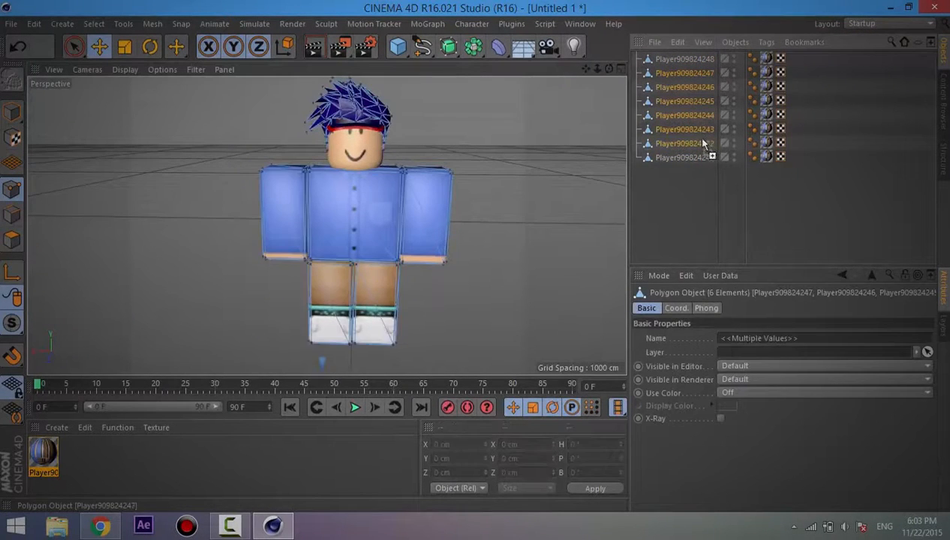
ctrl+click(689, 143)
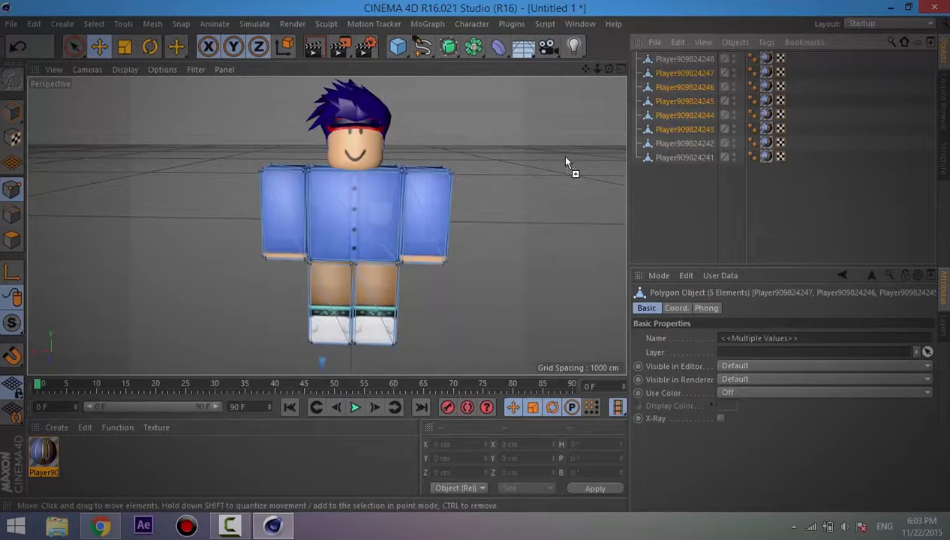
key(u)
key(s)
key(u)
key(s)
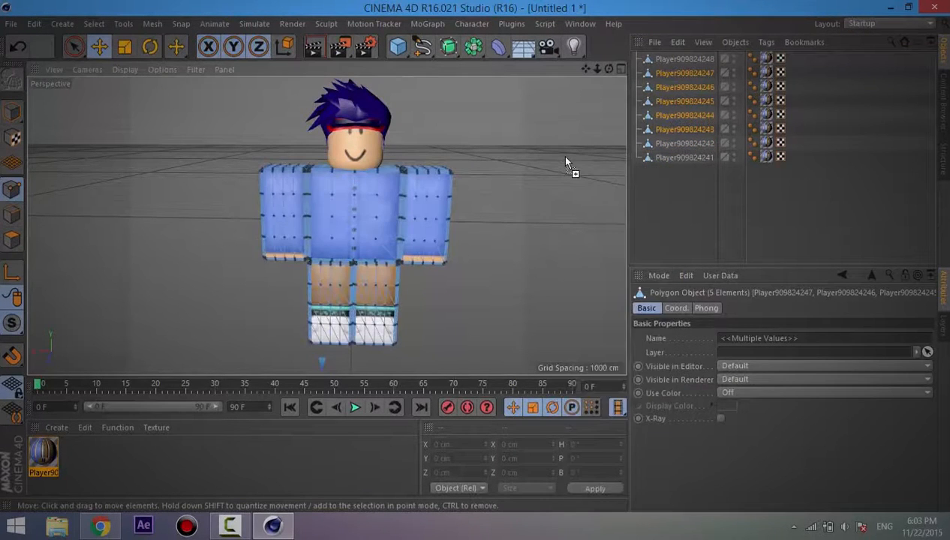
key(u)
key(s)
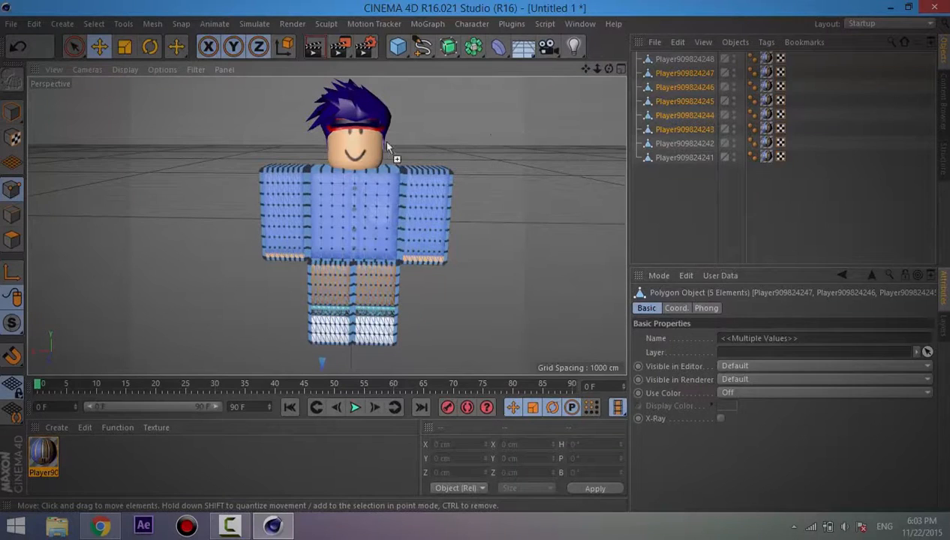
click(12, 113)
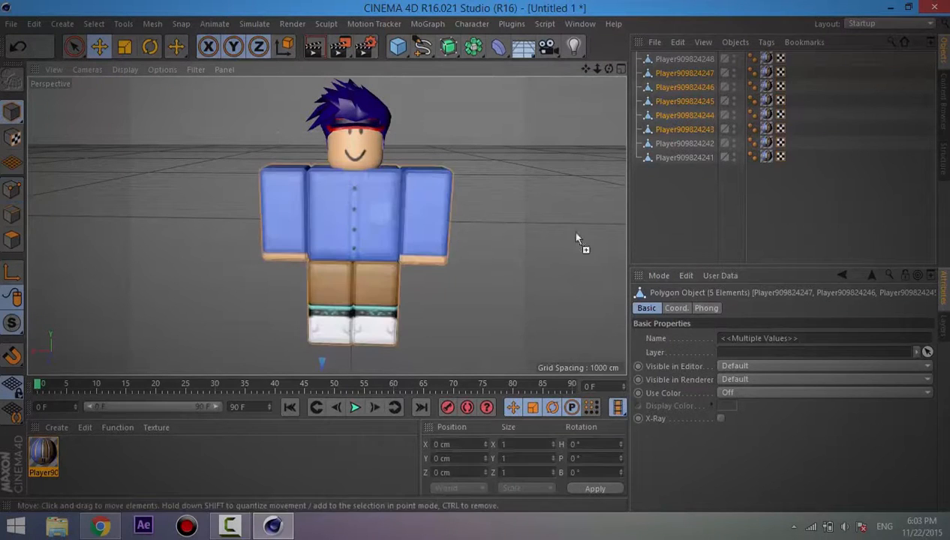
click(676, 211)
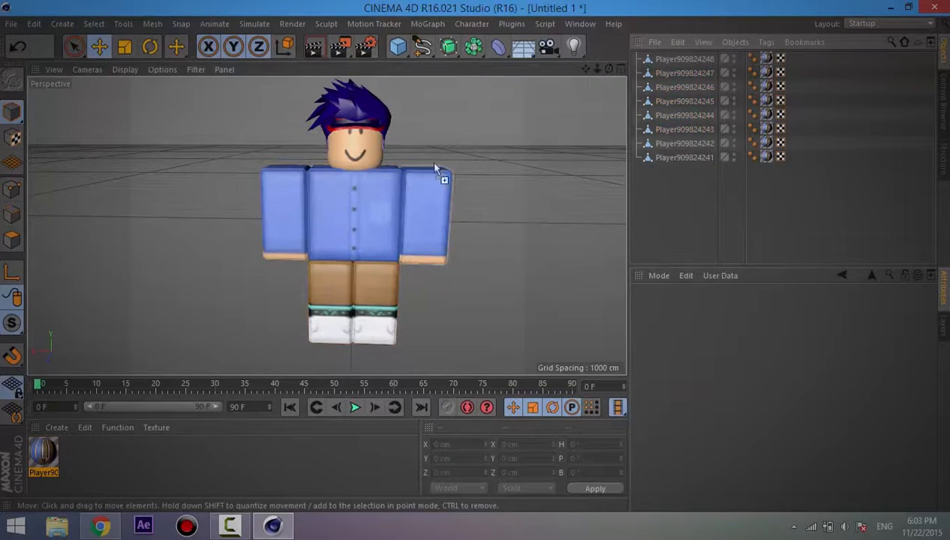
Add a Fresnel texture to the Layer Color of the character material's Default Specular reflectance layer.
drag(587, 69, 477, 258)
drag(609, 69, 461, 267)
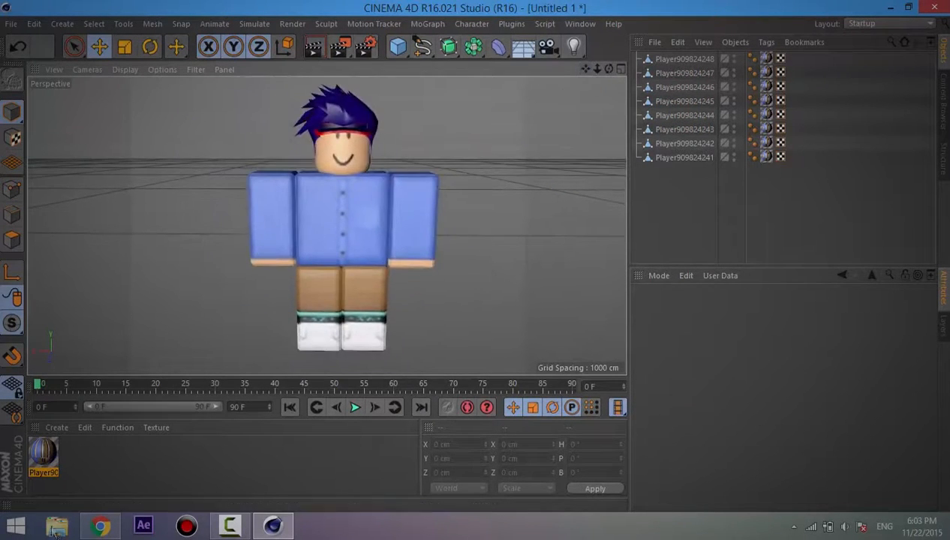
double_click(45, 462)
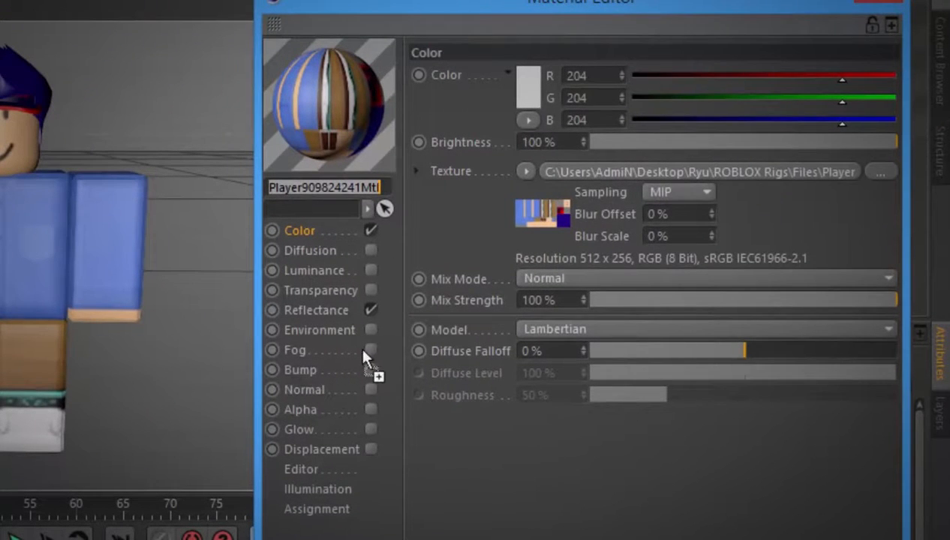
click(323, 313)
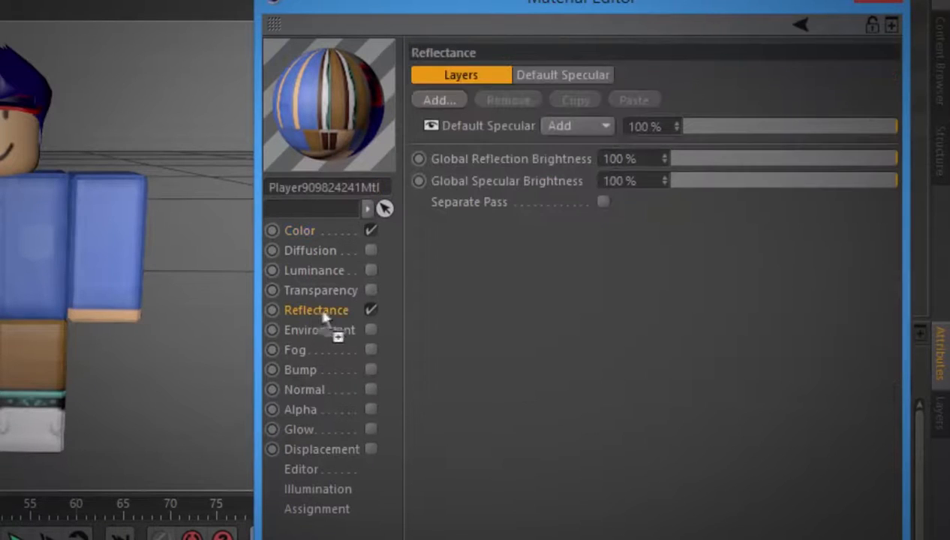
click(575, 76)
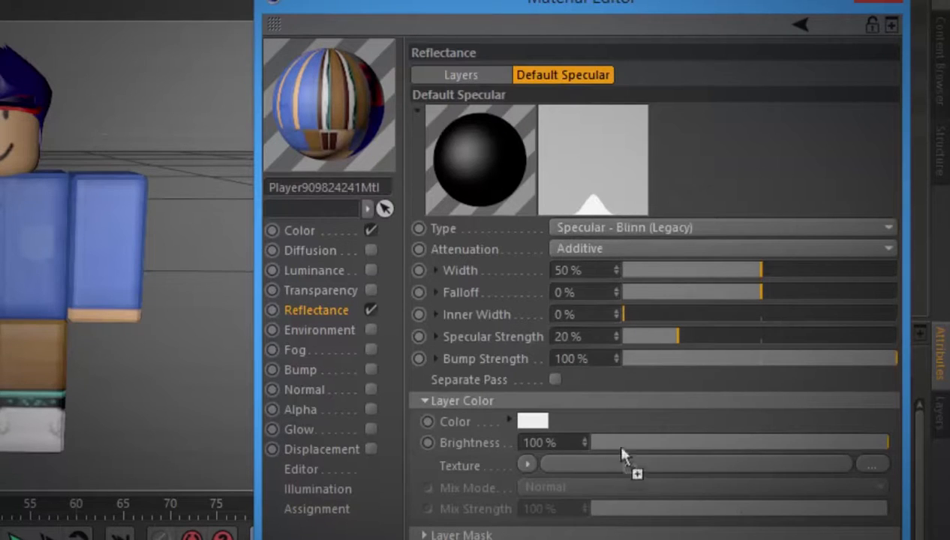
click(527, 465)
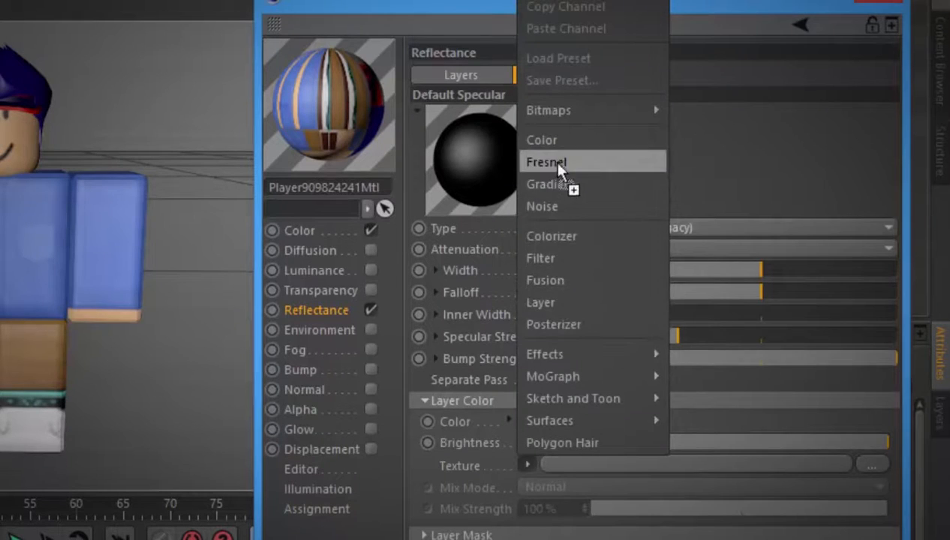
click(556, 166)
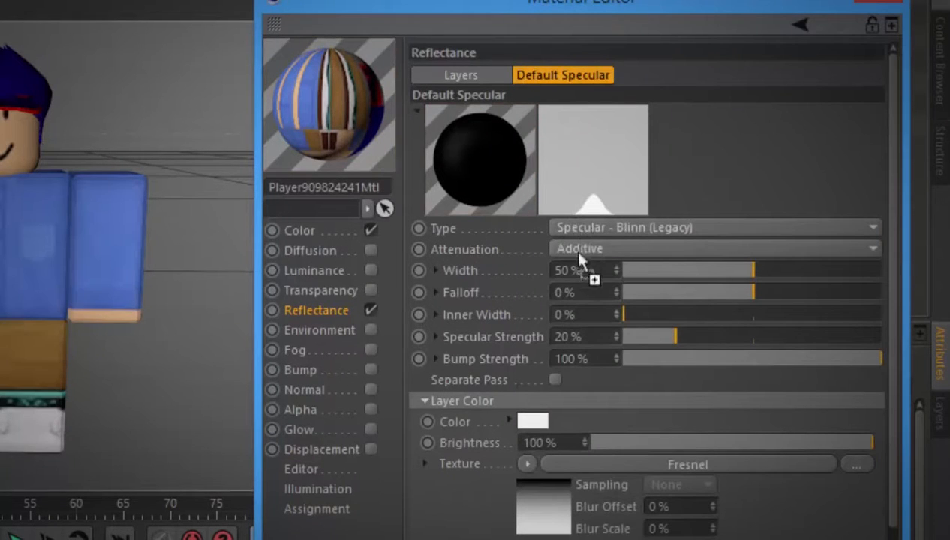
Set the Default Specular layer's Inner Width to 50%, Falloff to 30% and Specular Strength to 50%, and close the Material Editor.
drag(698, 321, 765, 322)
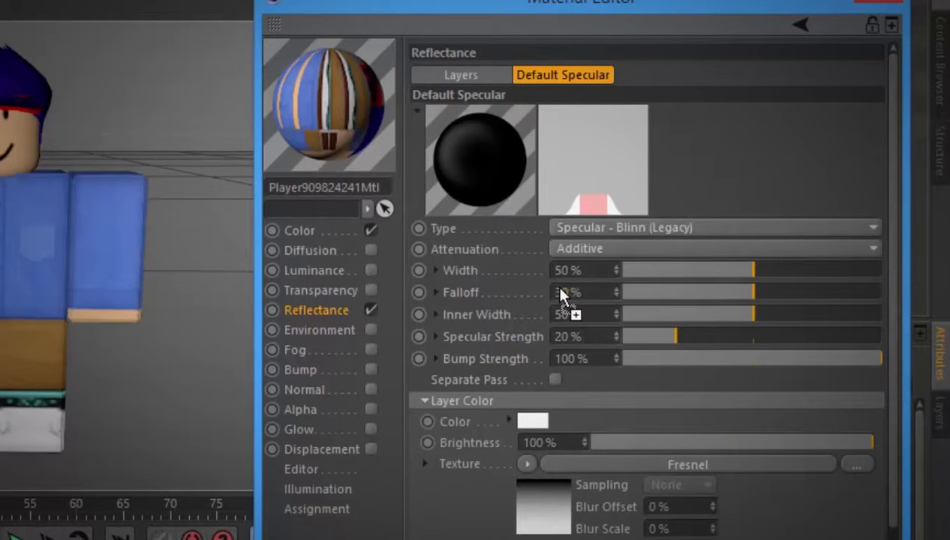
key(Return)
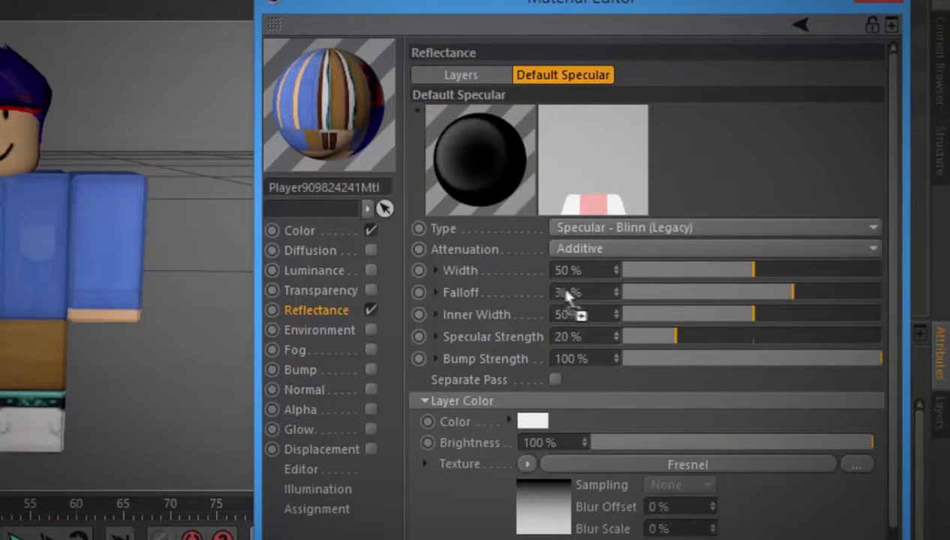
click(755, 337)
drag(757, 337, 754, 337)
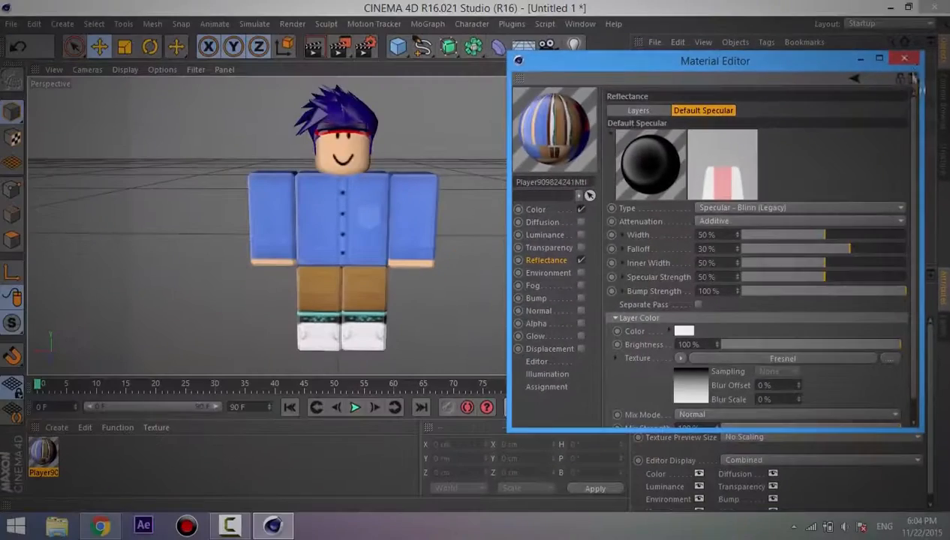
click(879, 3)
Search the Downloads folder for "bones" and merge the found skeleton file into the character scene.
drag(609, 70, 481, 261)
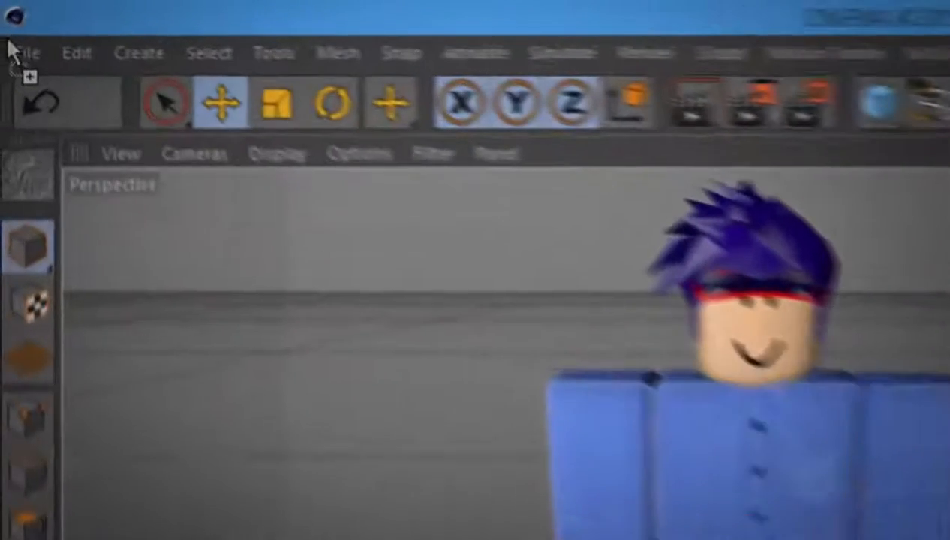
click(11, 23)
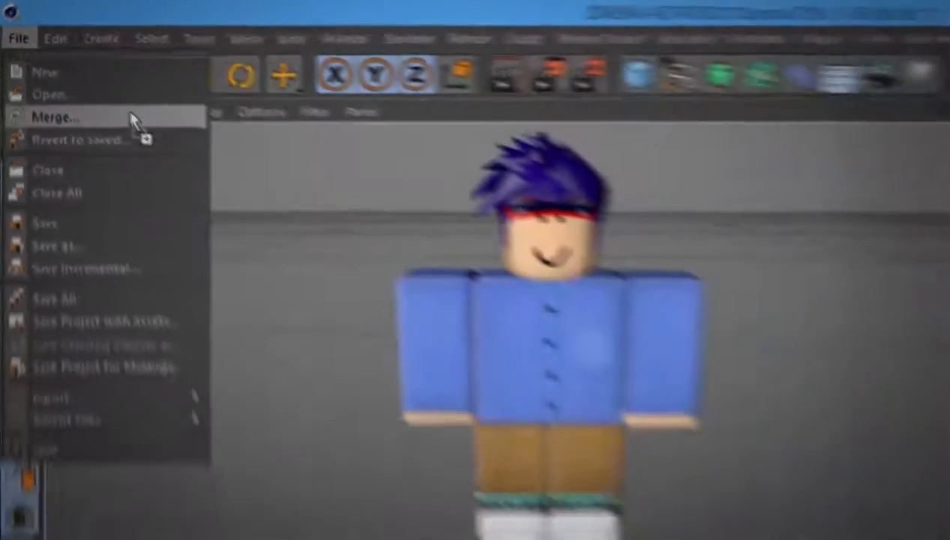
click(239, 234)
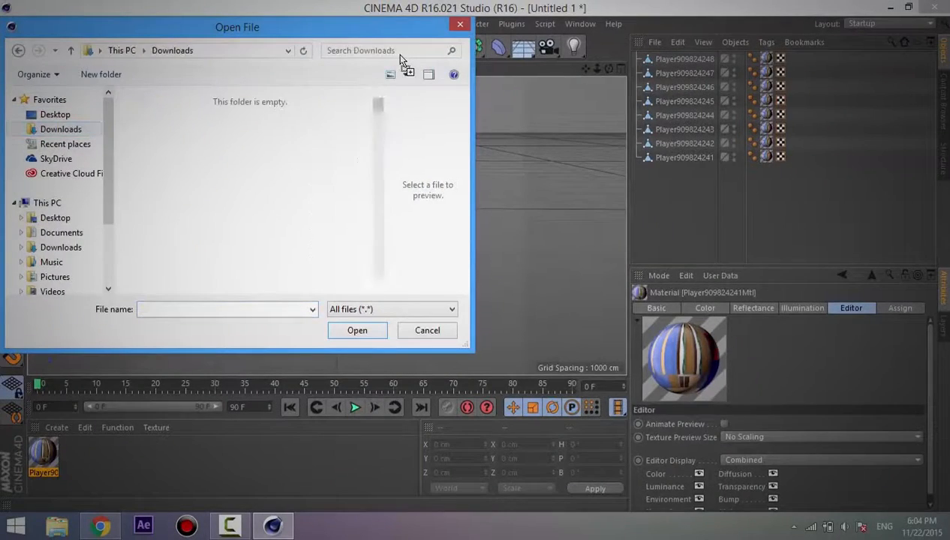
click(400, 50)
text(bones)
drag(366, 28, 500, 75)
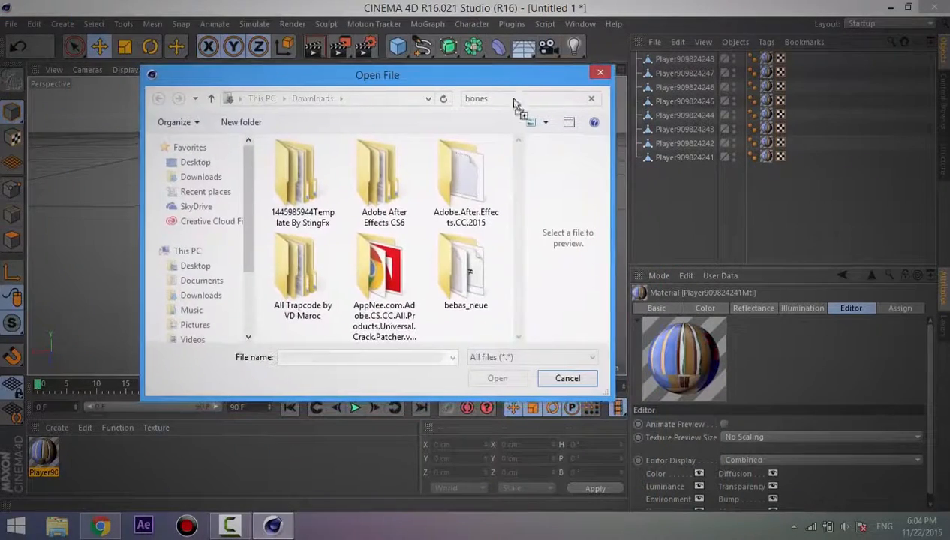
double_click(303, 180)
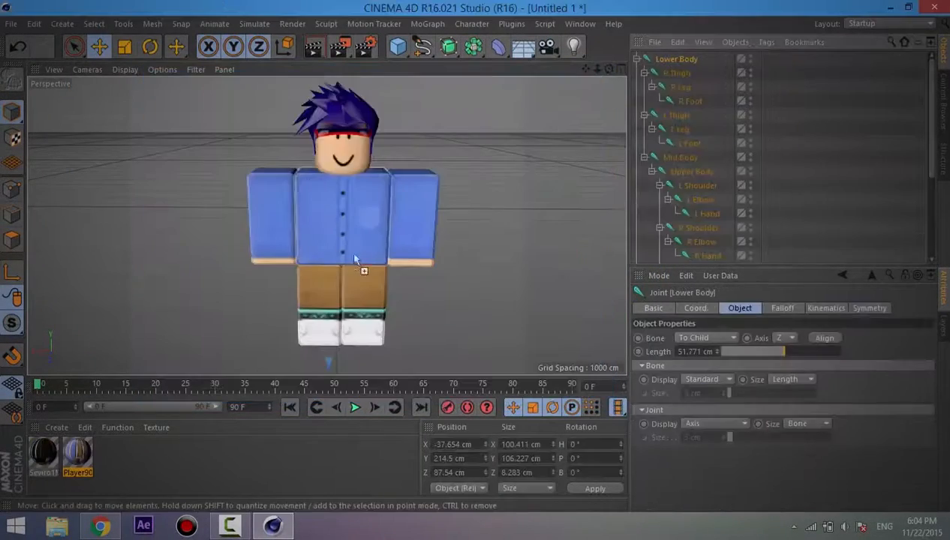
Move the merged Lower Body joint hierarchy onto the character, to about Y 1628 cm and Z -2198 cm.
scroll(486, 255, down, 5)
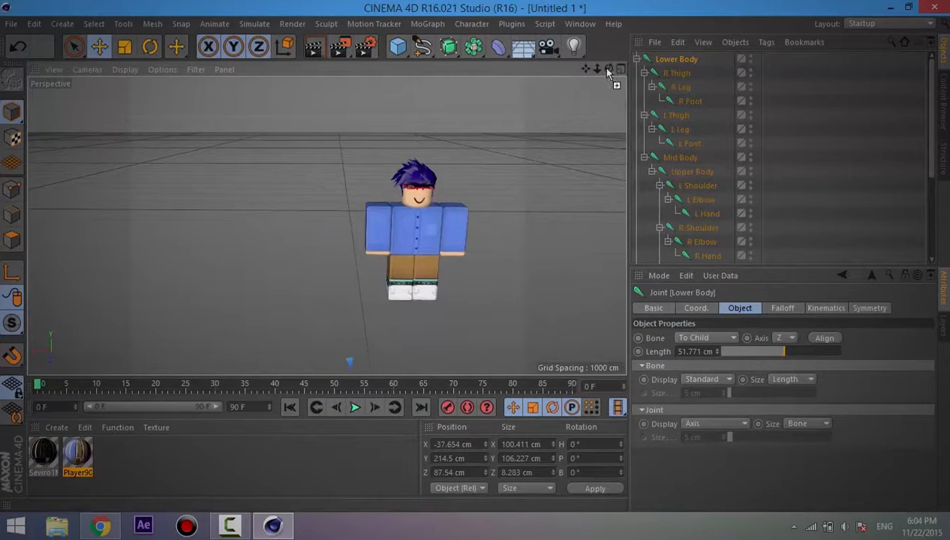
drag(609, 69, 574, 120)
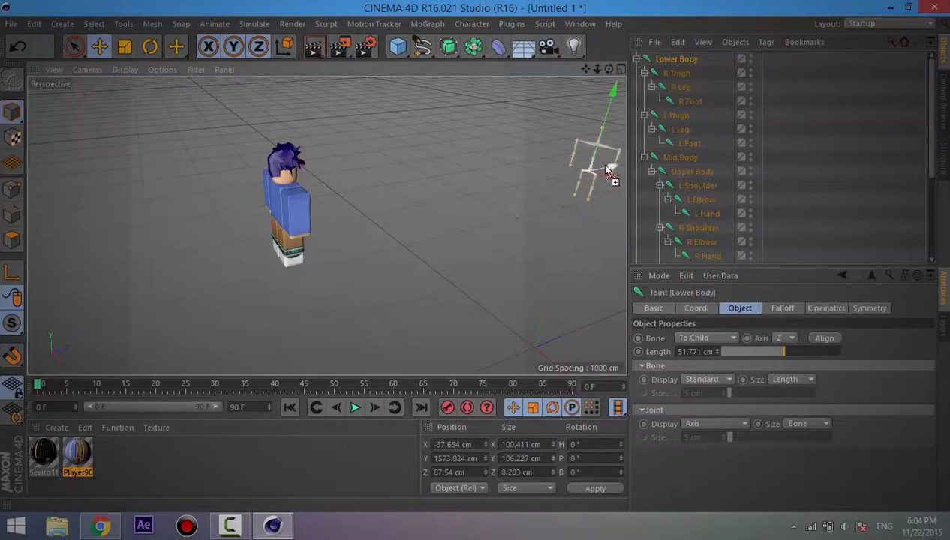
drag(607, 171, 284, 165)
drag(608, 69, 478, 272)
scroll(448, 195, up, 3)
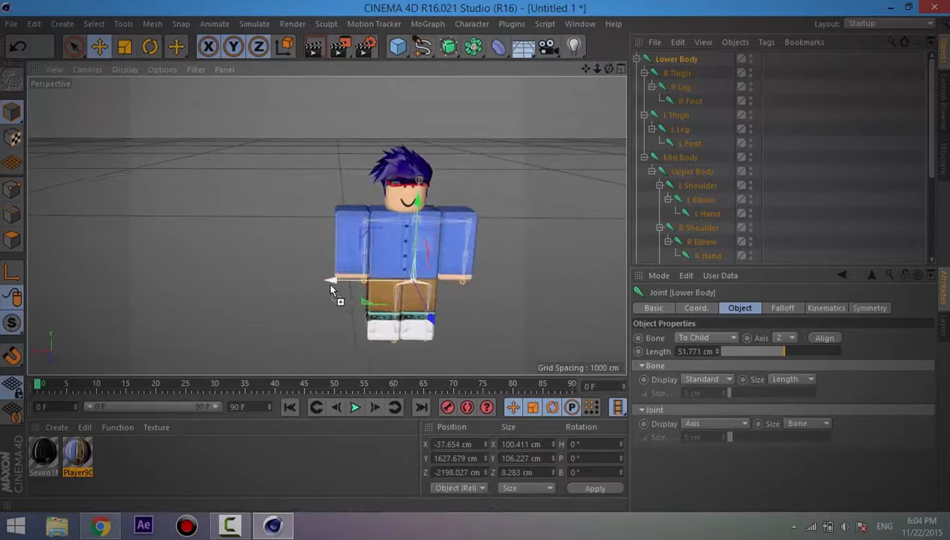
Fine-tune the skeleton's sideways and vertical position so it sits centred inside the character's body, then deselect it.
drag(331, 289, 322, 290)
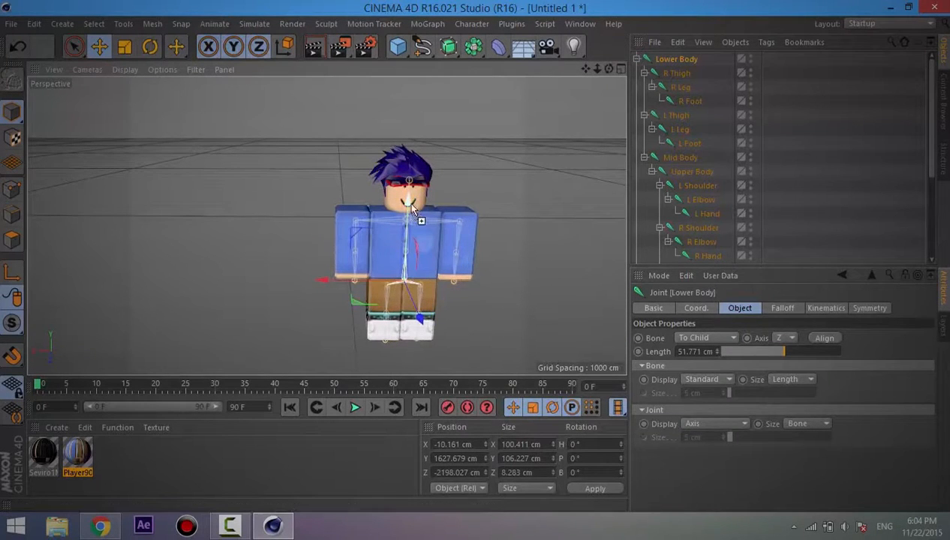
drag(411, 209, 412, 199)
drag(608, 69, 477, 258)
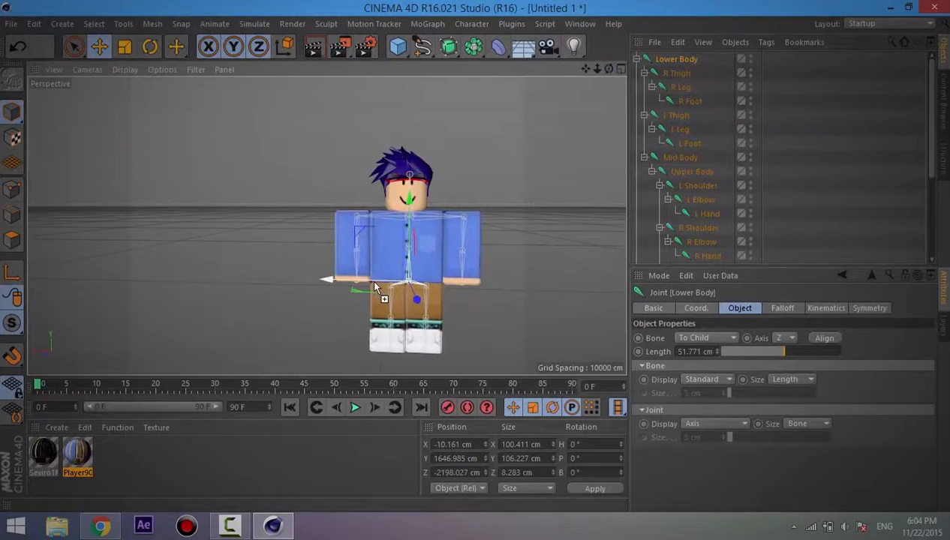
drag(375, 280, 372, 279)
drag(406, 246, 404, 240)
click(587, 155)
drag(609, 69, 475, 261)
scroll(510, 236, up, 2)
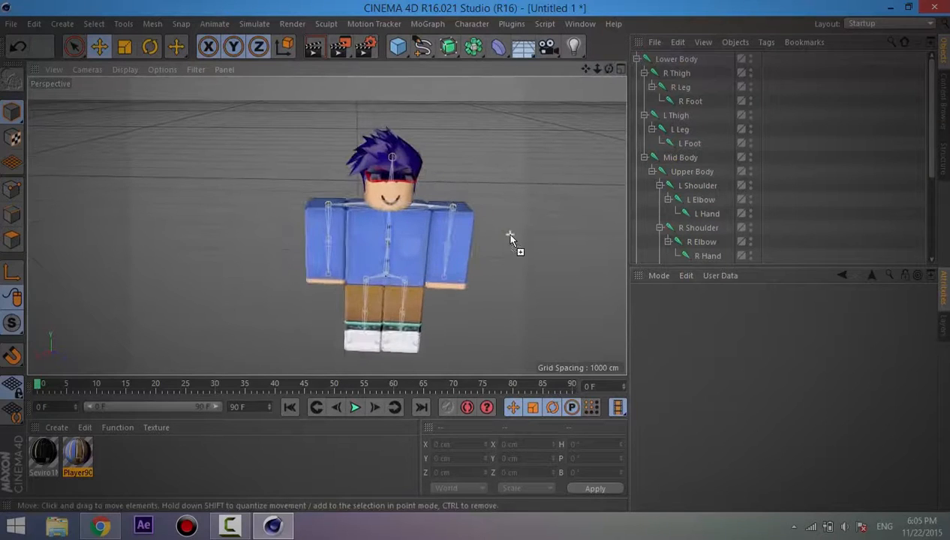
drag(608, 69, 475, 258)
scroll(329, 261, up, 5)
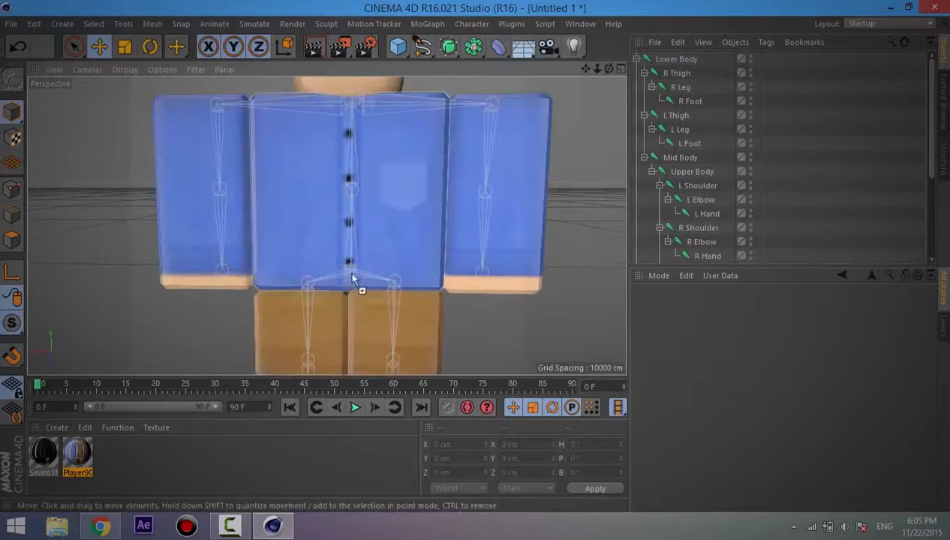
Examine the character's polygon objects one by one to identify which mesh is the left arm.
scroll(475, 223, down, 5)
drag(590, 69, 615, 82)
scroll(701, 173, down, 5)
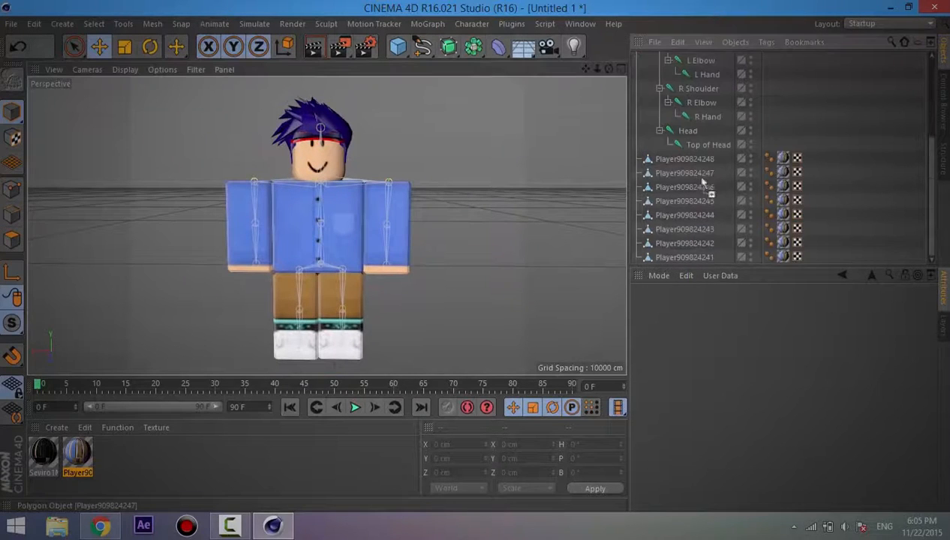
click(704, 244)
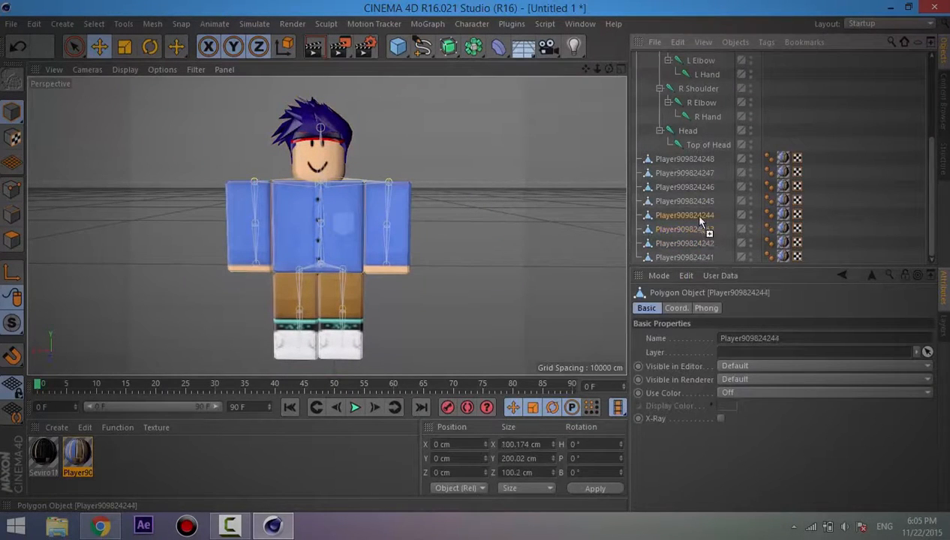
scroll(701, 211, up, 3)
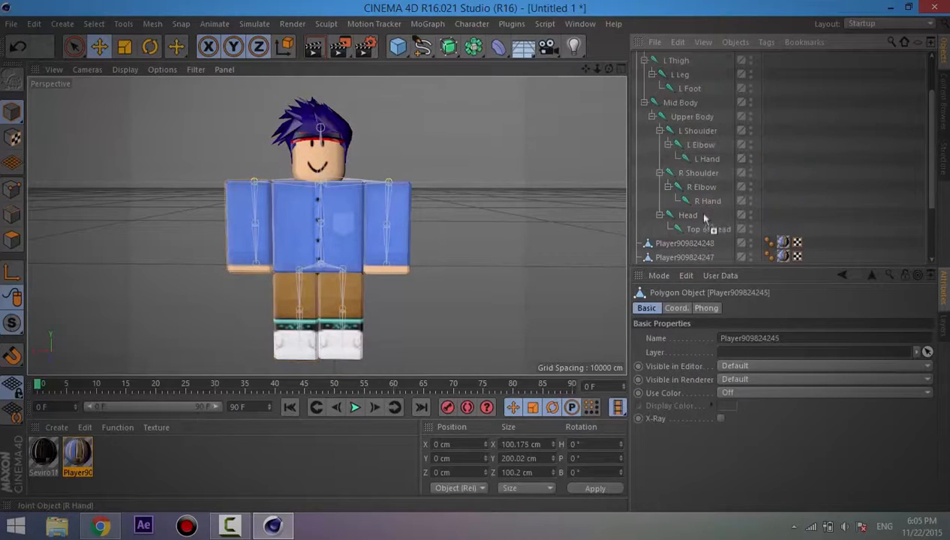
scroll(710, 218, down, 3)
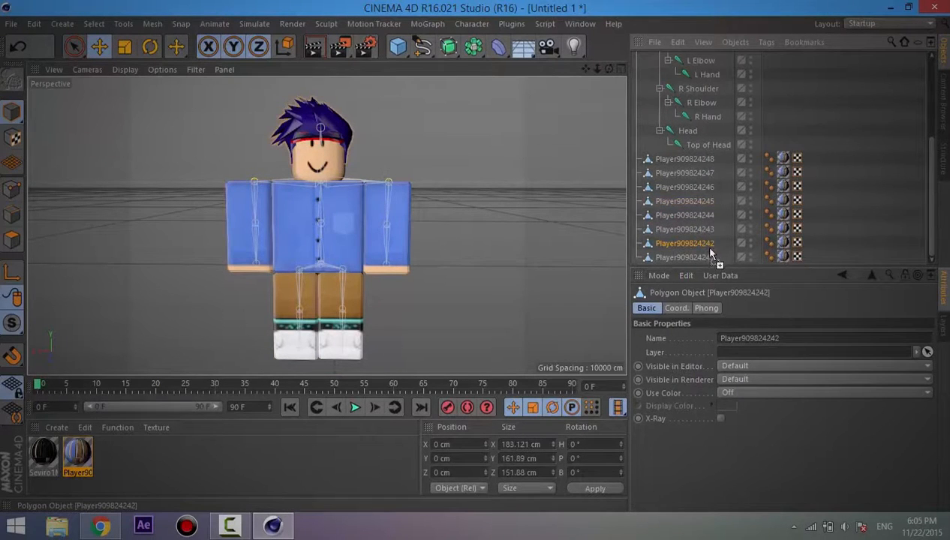
click(702, 216)
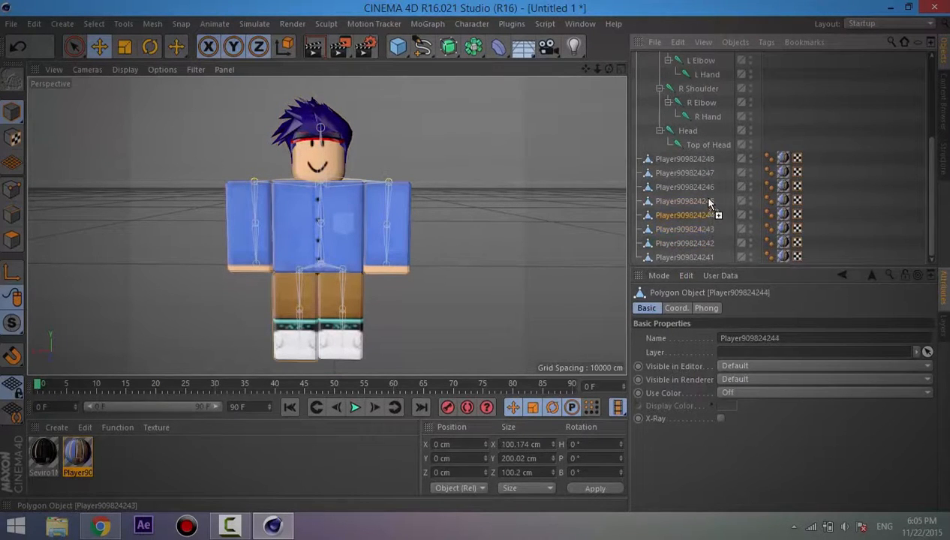
click(686, 172)
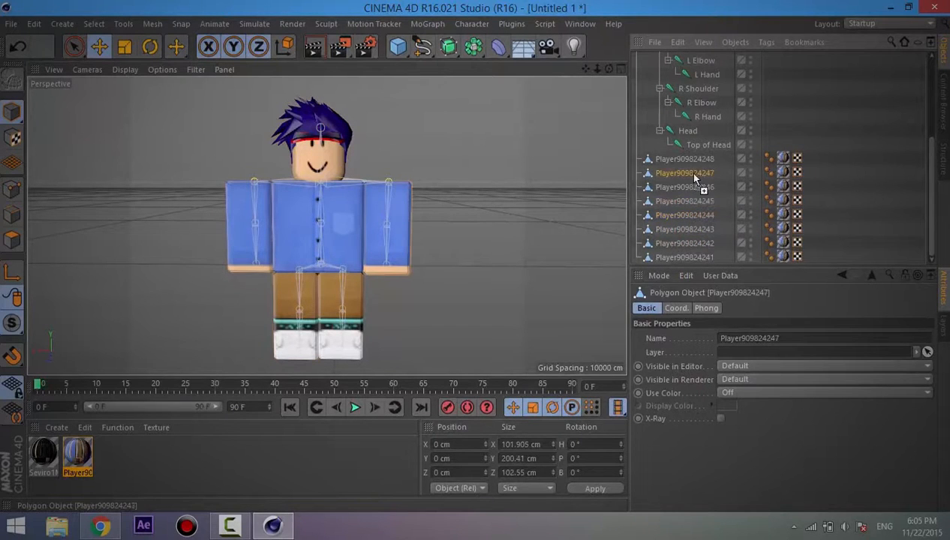
Bind the left arm mesh Player909824247 to the L Shoulder, L Elbow and L Hand joints.
drag(697, 188, 706, 160)
scroll(706, 201, up, 2)
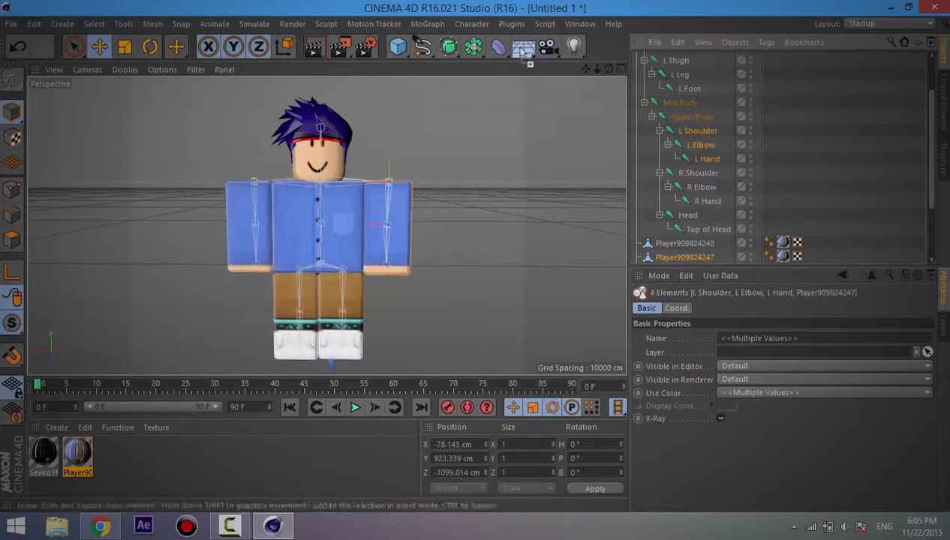
click(486, 24)
mouse_move(506, 60)
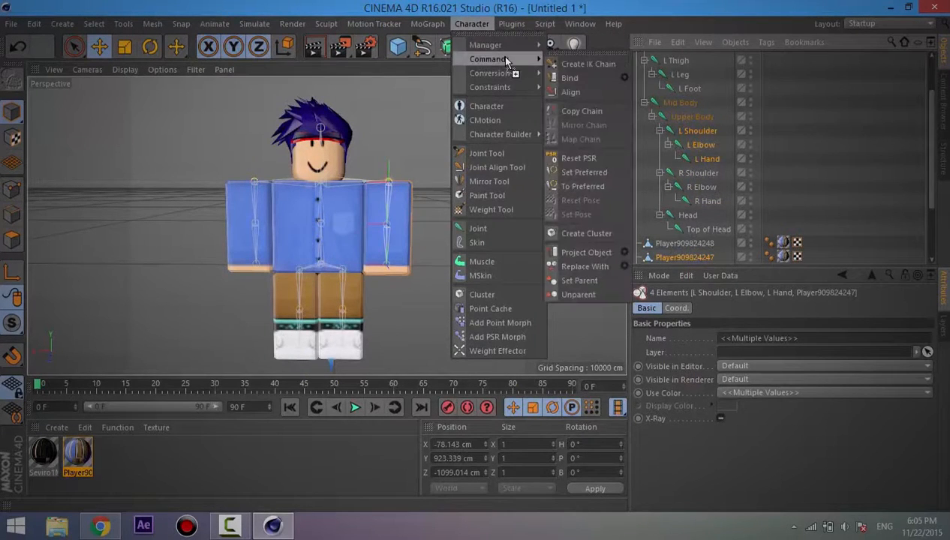
click(472, 26)
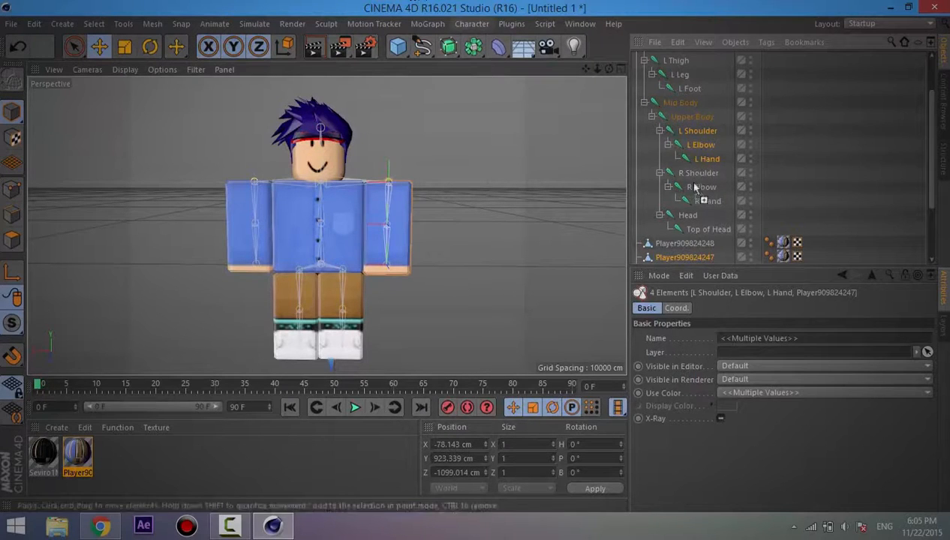
scroll(703, 172, up, 2)
scroll(700, 218, down, 3)
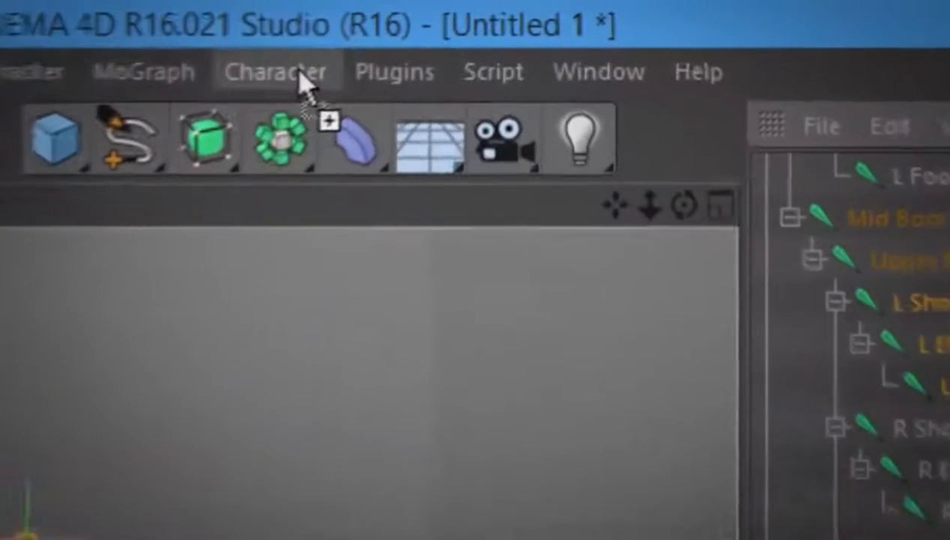
click(251, 78)
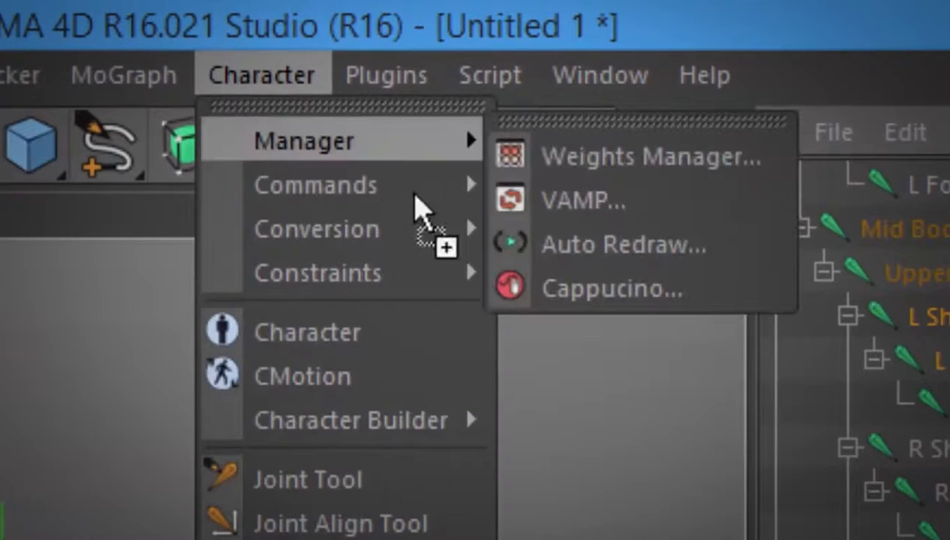
mouse_move(420, 185)
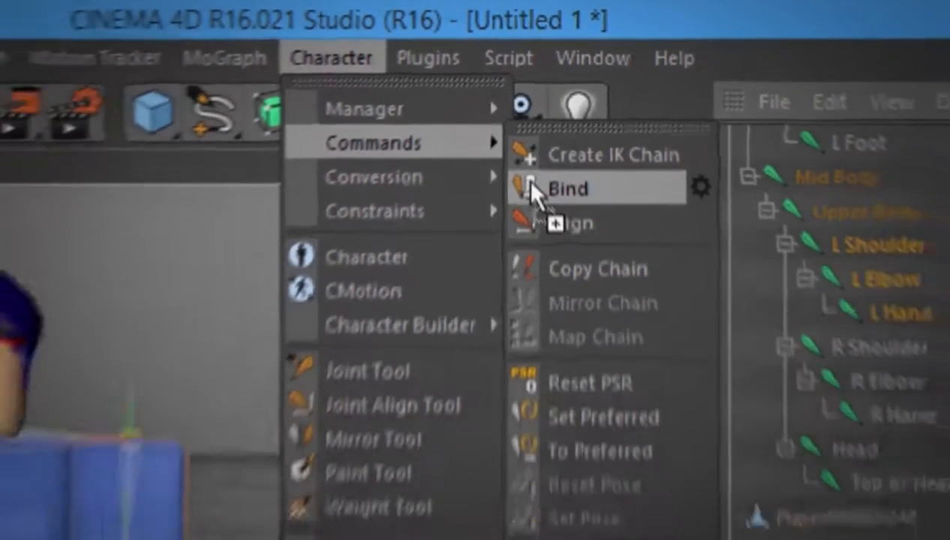
click(568, 246)
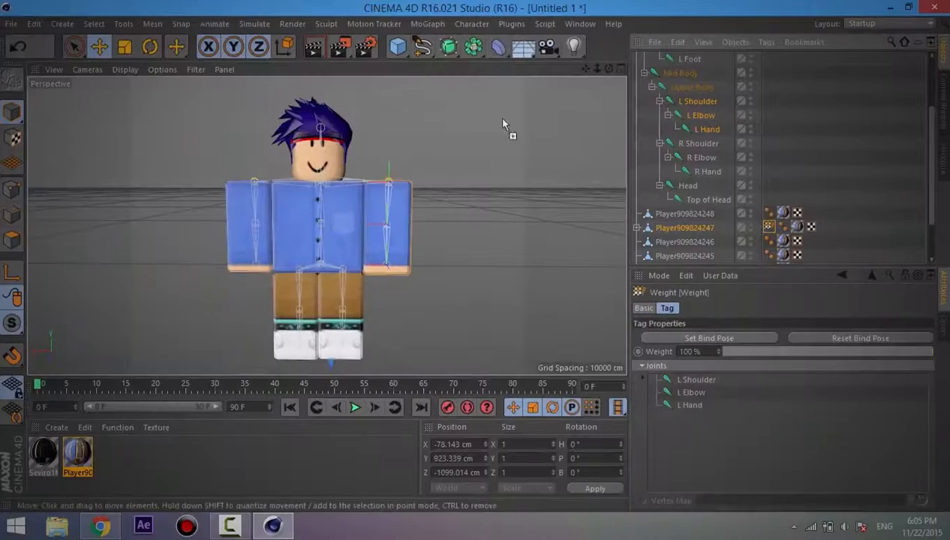
Rotate the L Shoulder joint about 7° to swing the bound left arm outward, then clear the selection.
click(712, 101)
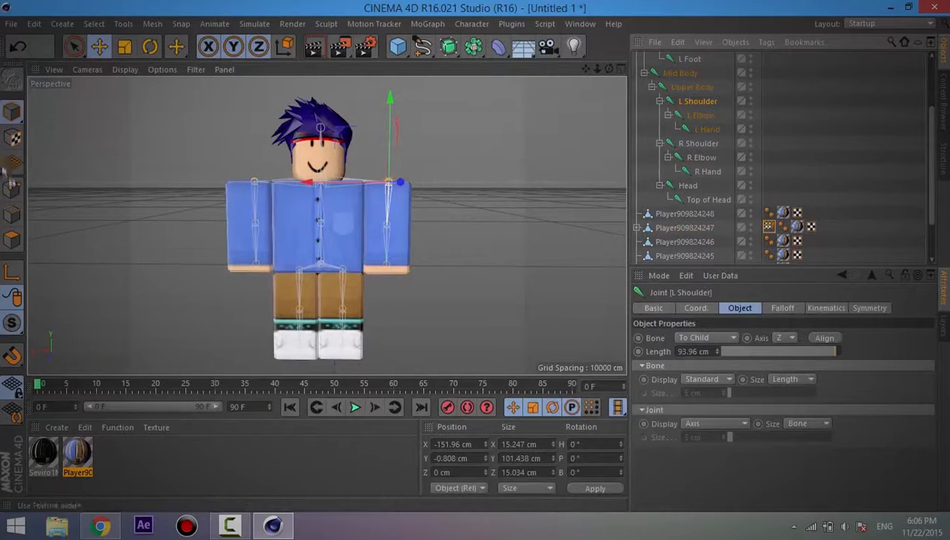
click(158, 49)
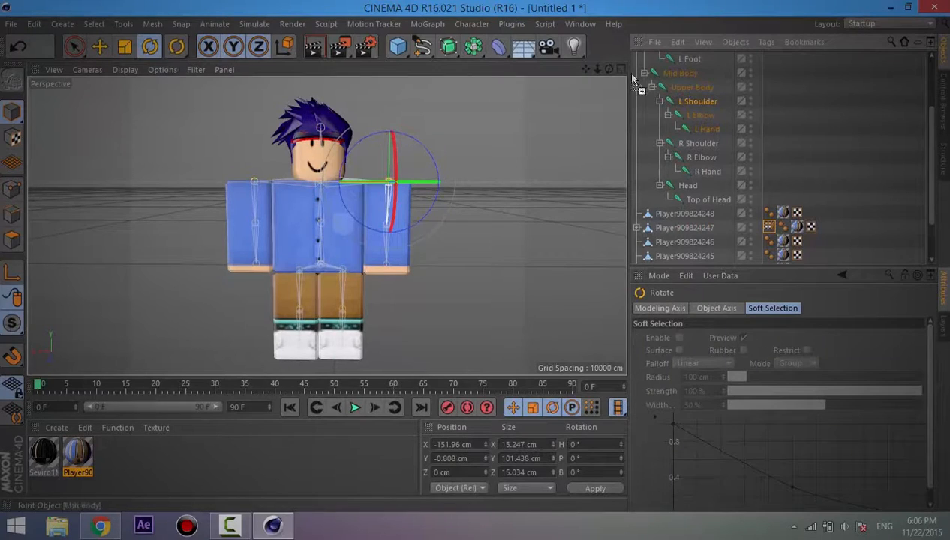
drag(610, 70, 531, 155)
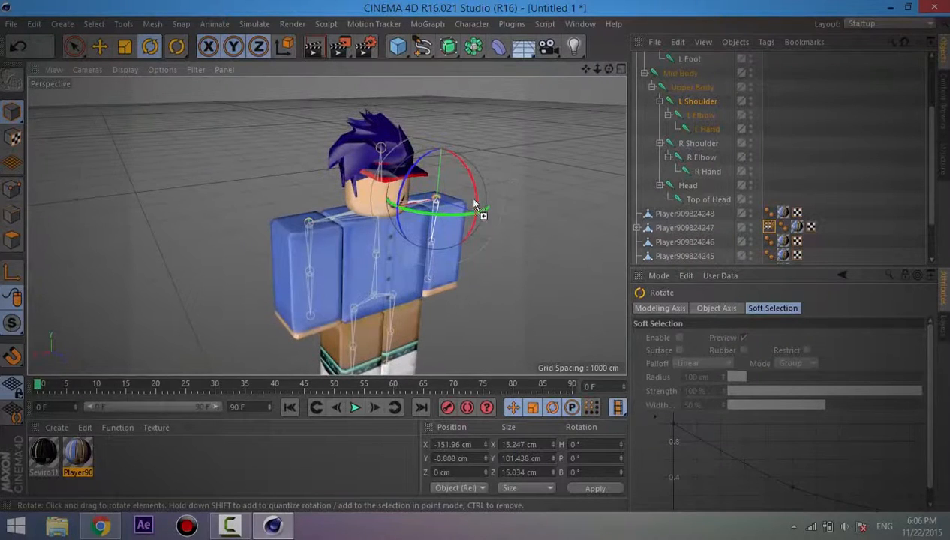
drag(447, 198, 410, 174)
drag(610, 69, 539, 215)
click(574, 178)
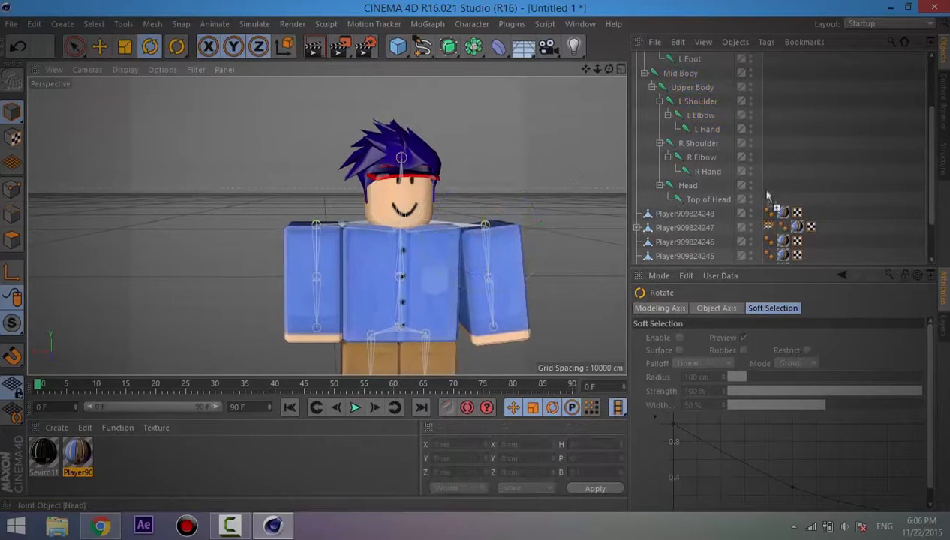
Rotate the L Elbow joint slightly to test the left forearm's deformation, then clear the selection.
click(705, 158)
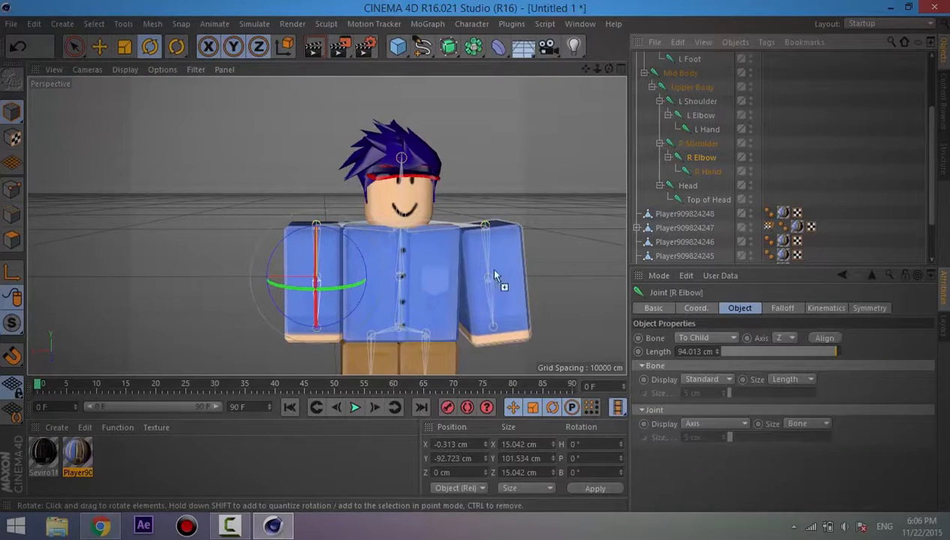
click(698, 102)
scroll(717, 135, down, 2)
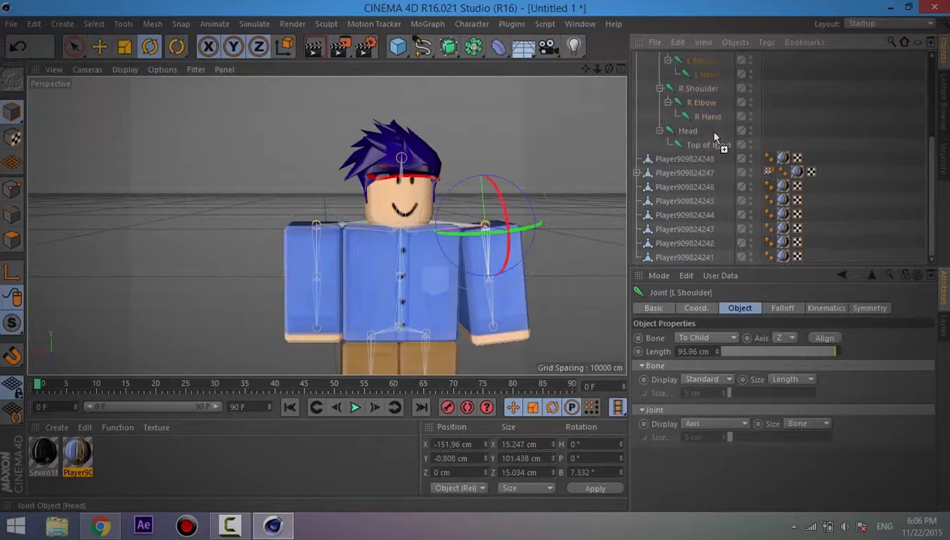
scroll(719, 186, up, 3)
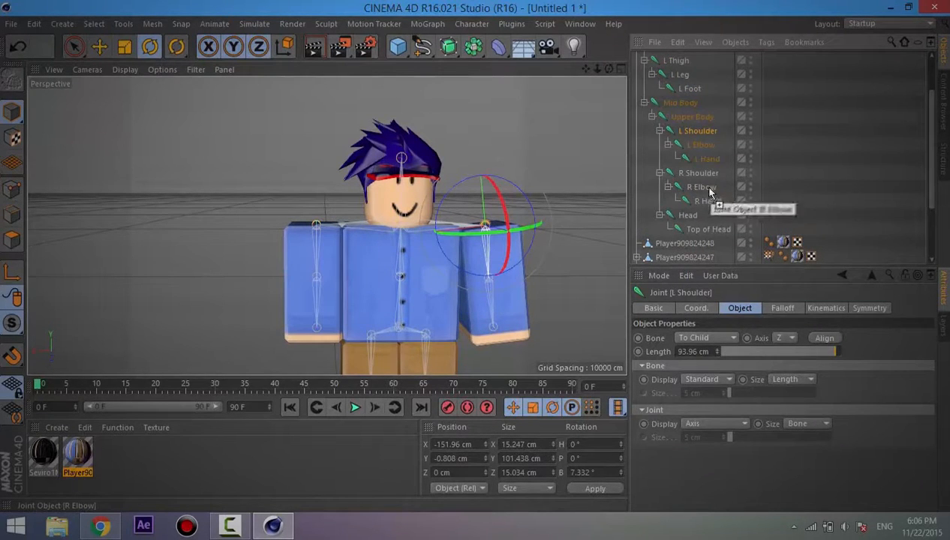
click(705, 187)
click(701, 145)
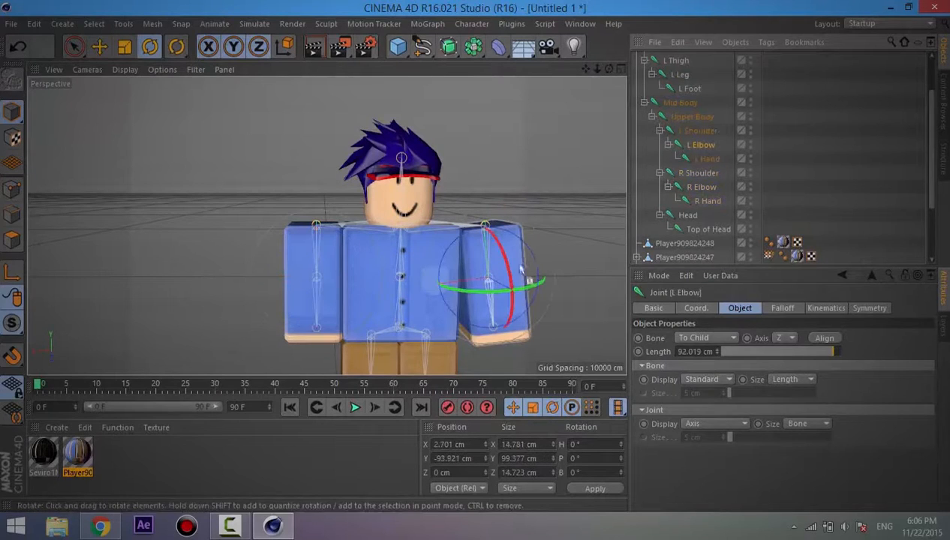
drag(514, 297, 575, 298)
click(579, 248)
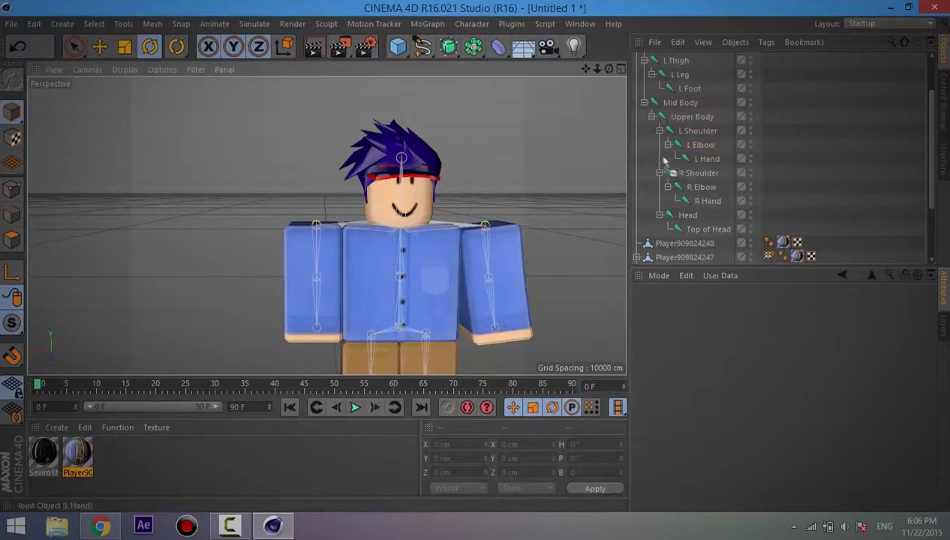
Examine the bound left arm mesh, the left leg joints and both hand joints in the hierarchy and on the character.
scroll(679, 210, down, 3)
click(673, 227)
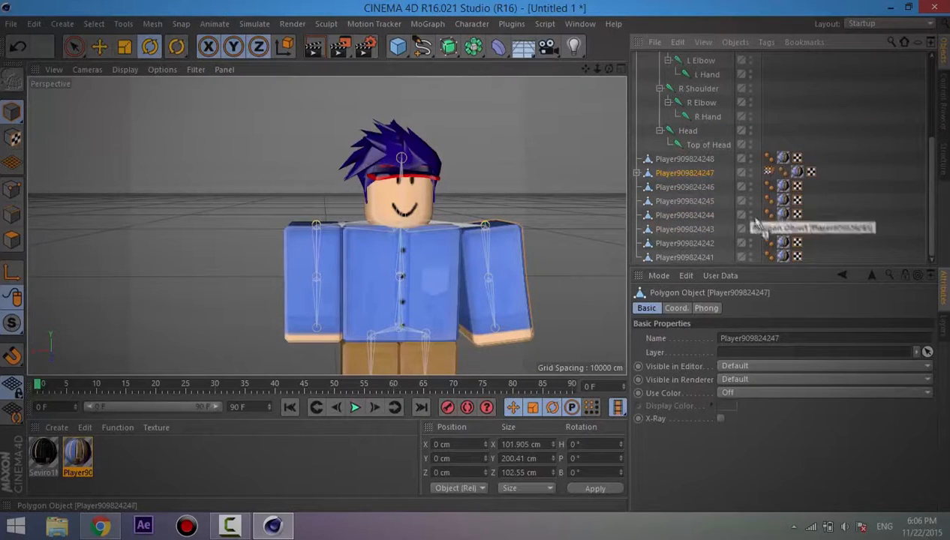
click(503, 121)
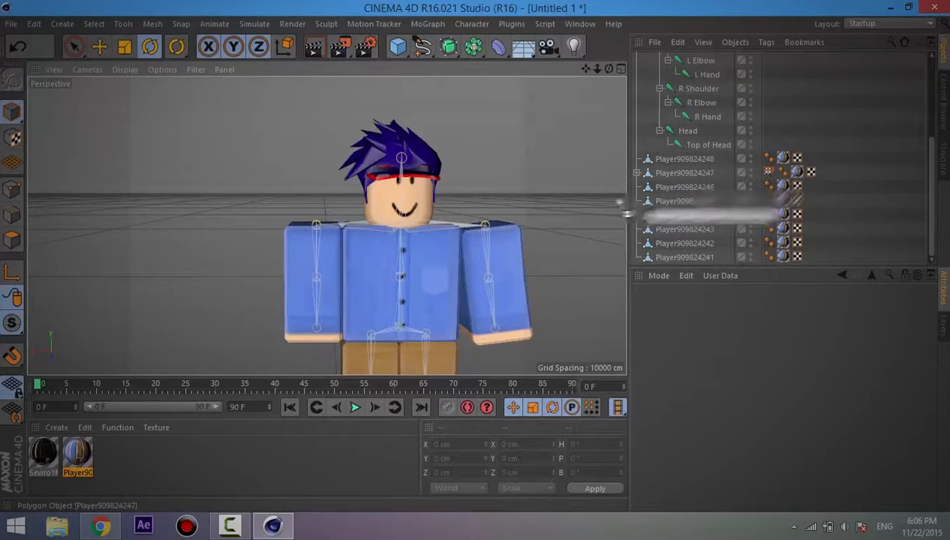
scroll(575, 206, down, 2)
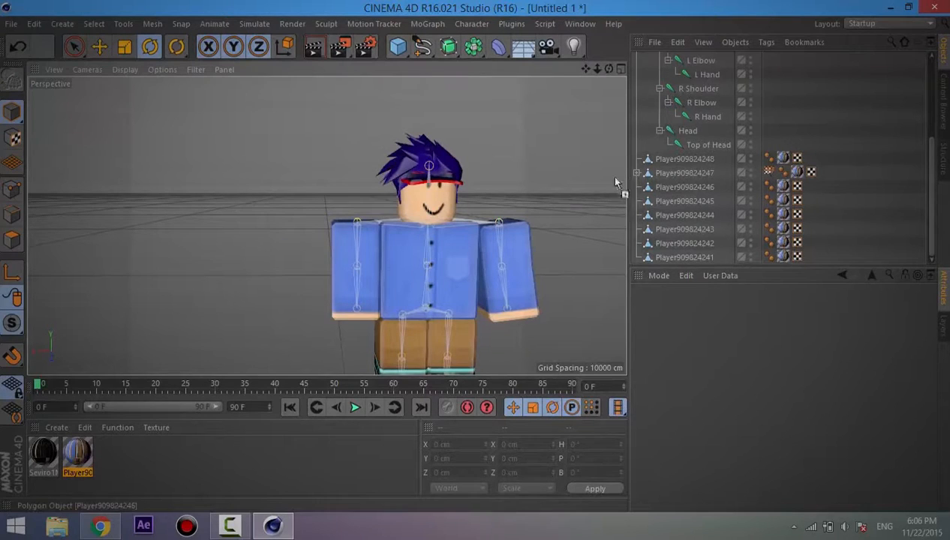
scroll(698, 174, up, 4)
click(682, 129)
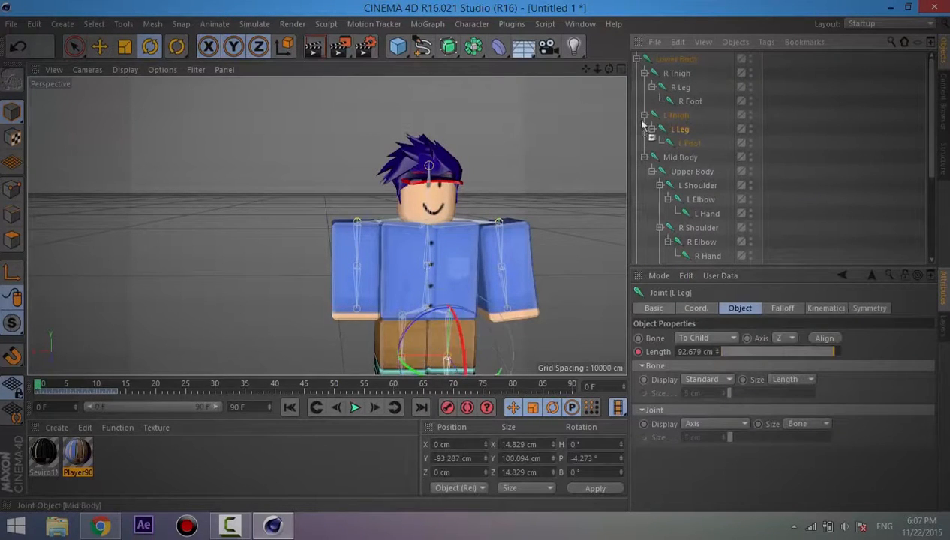
click(680, 117)
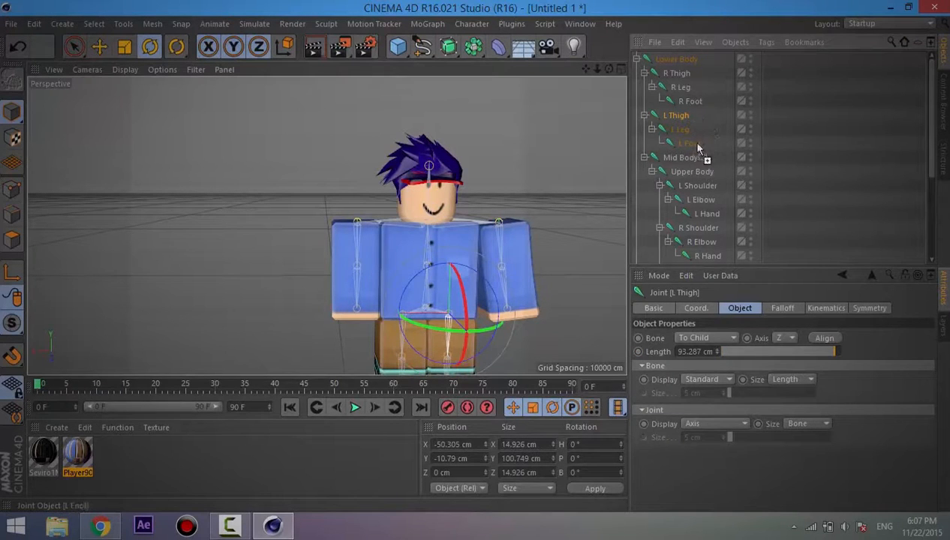
click(694, 144)
scroll(727, 191, down, 2)
click(706, 172)
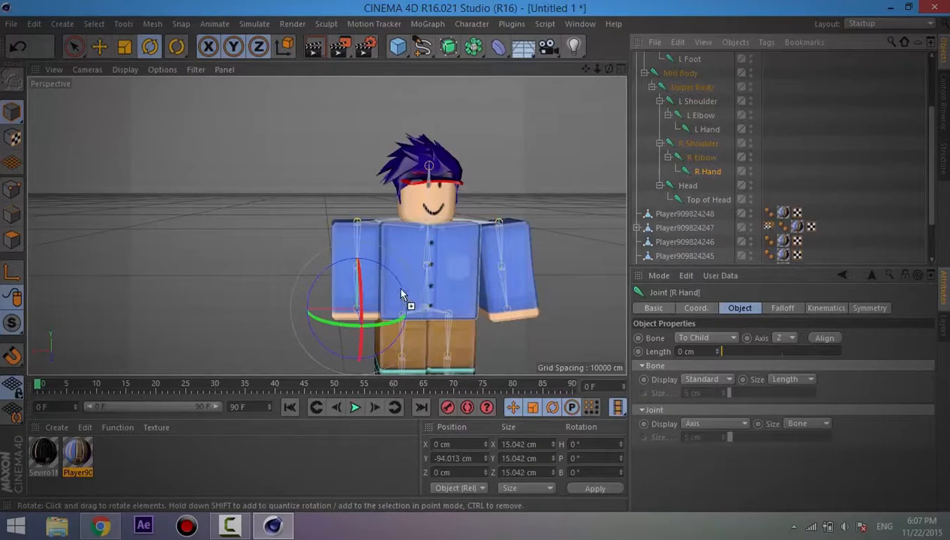
drag(402, 294, 402, 294)
key(ctrl+z)
click(706, 129)
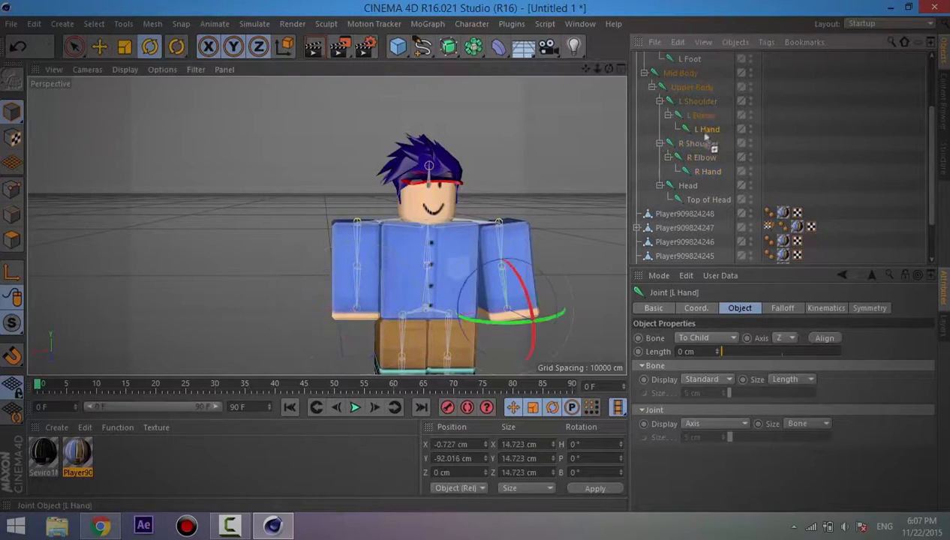
drag(552, 292, 459, 334)
click(654, 174)
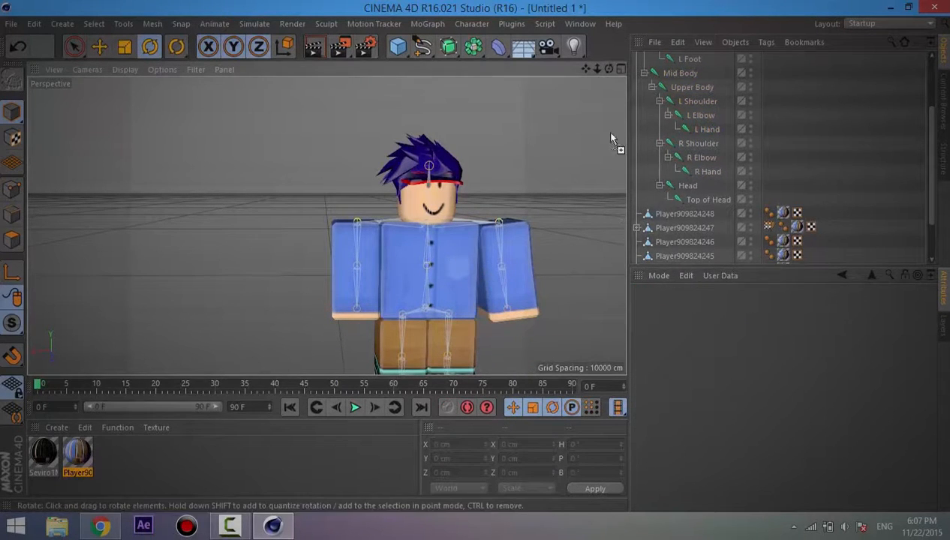
Bind the right arm mesh Player909824245 to the R Shoulder, R Elbow and R Hand joints.
scroll(675, 165, down, 3)
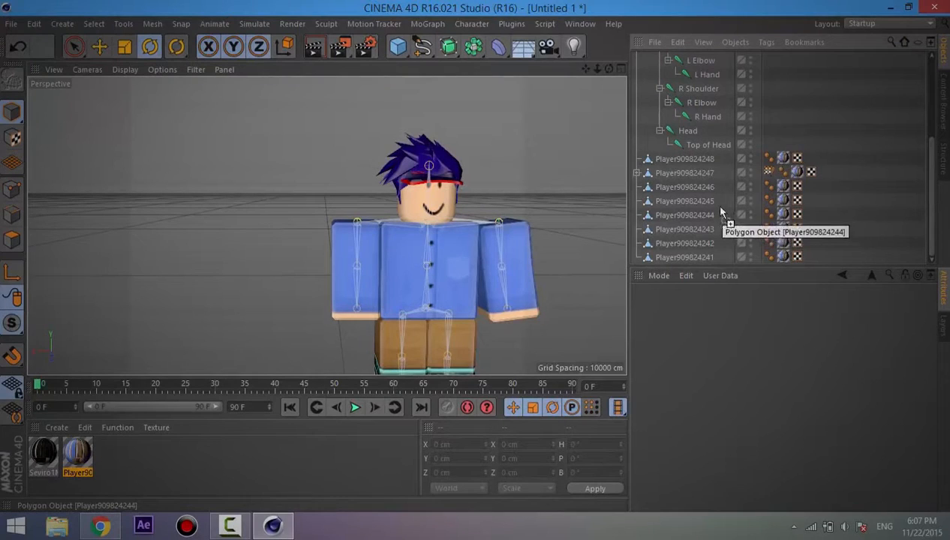
click(701, 242)
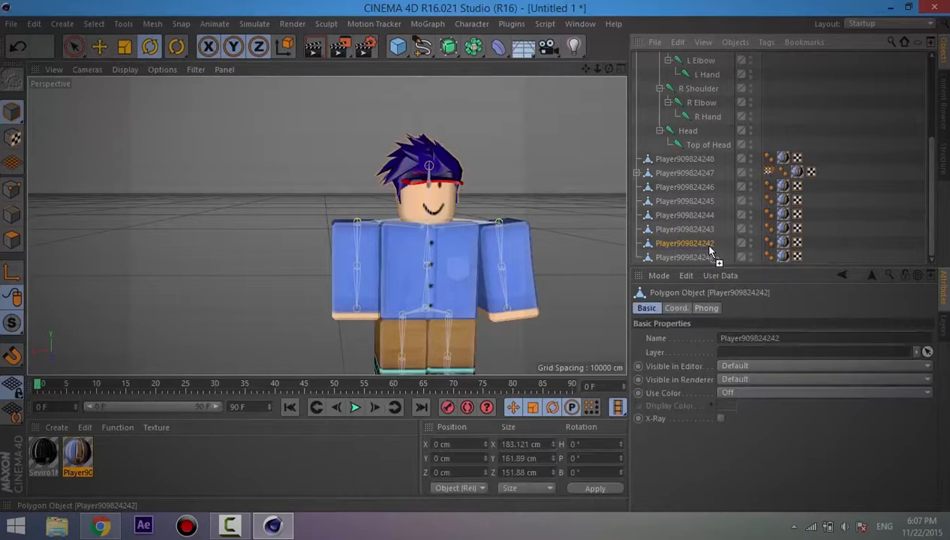
click(695, 202)
scroll(704, 190, up, 2)
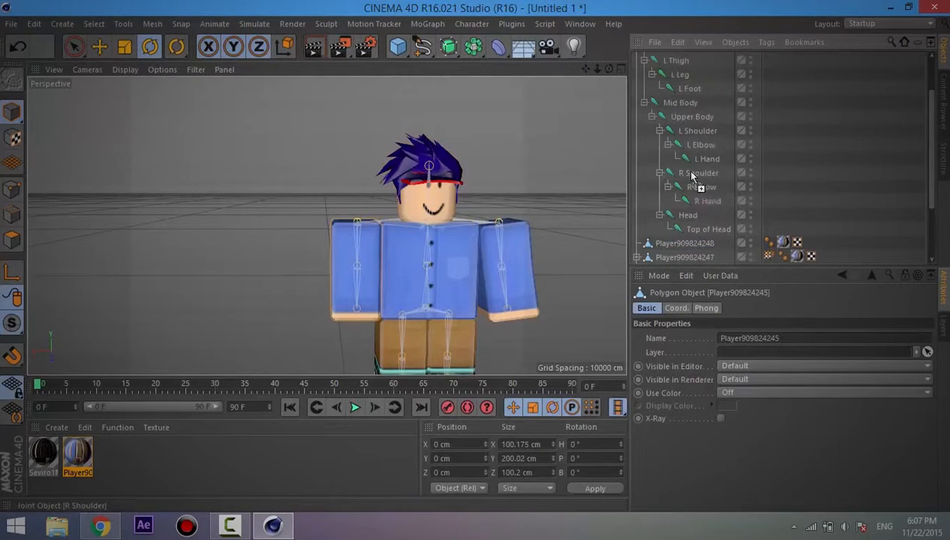
ctrl+click(698, 174)
ctrl+click(710, 187)
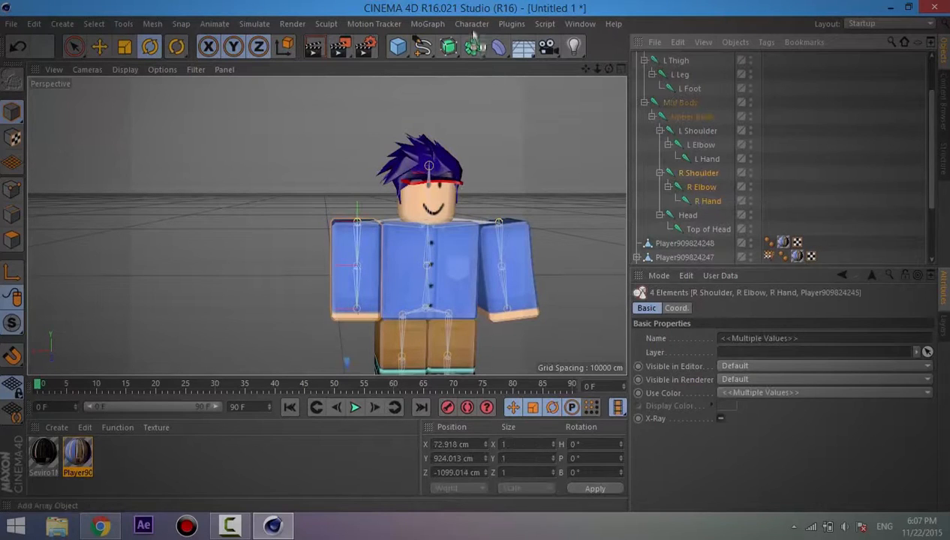
click(473, 25)
mouse_move(496, 58)
click(567, 79)
Rotate the R Shoulder joint to swing the bound right arm outward, test the R Elbow joint, and clear the selection.
click(710, 174)
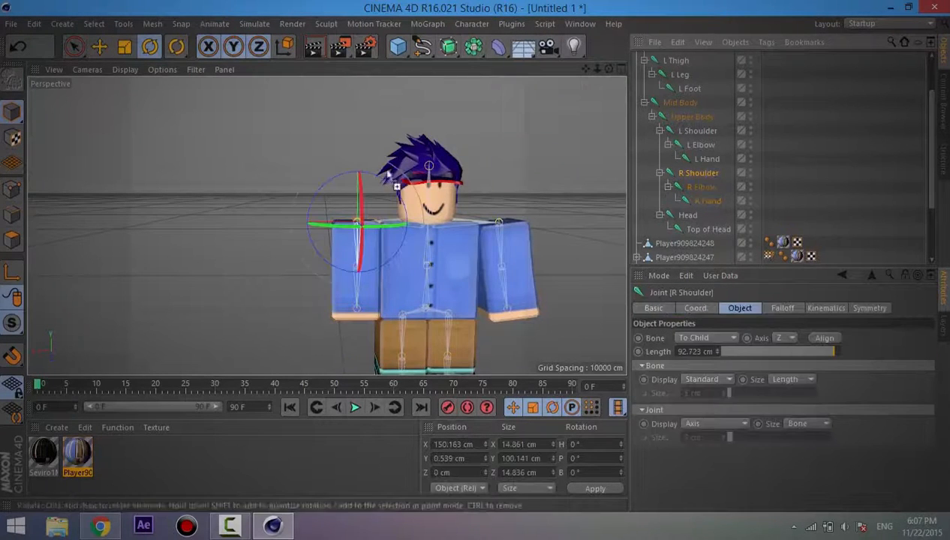
drag(390, 185, 397, 193)
click(697, 188)
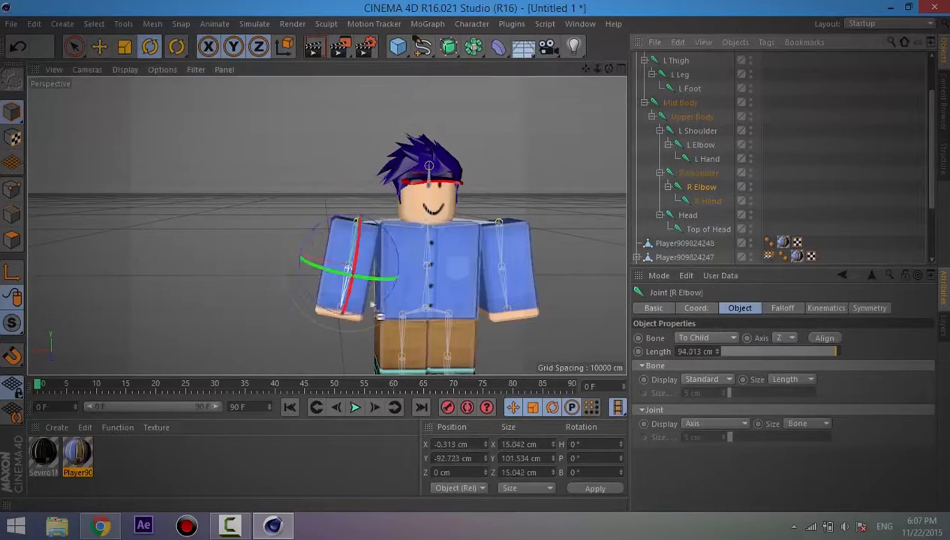
drag(348, 291, 360, 303)
click(560, 196)
Bind the right leg mesh Player909824244 to the R Thigh, R Leg and R Foot joints.
drag(708, 202, 711, 207)
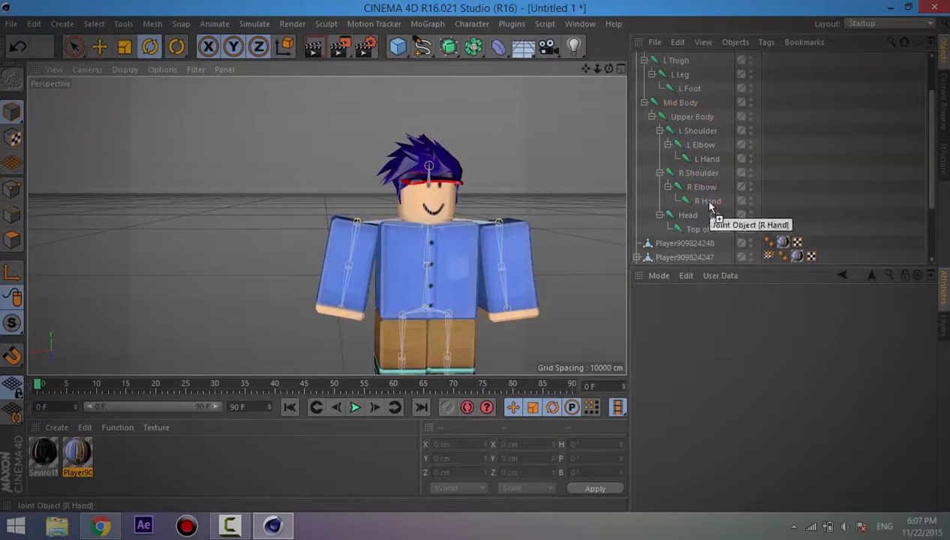
ctrl+scroll(710, 206, down, 2)
ctrl+click(704, 241)
click(683, 214)
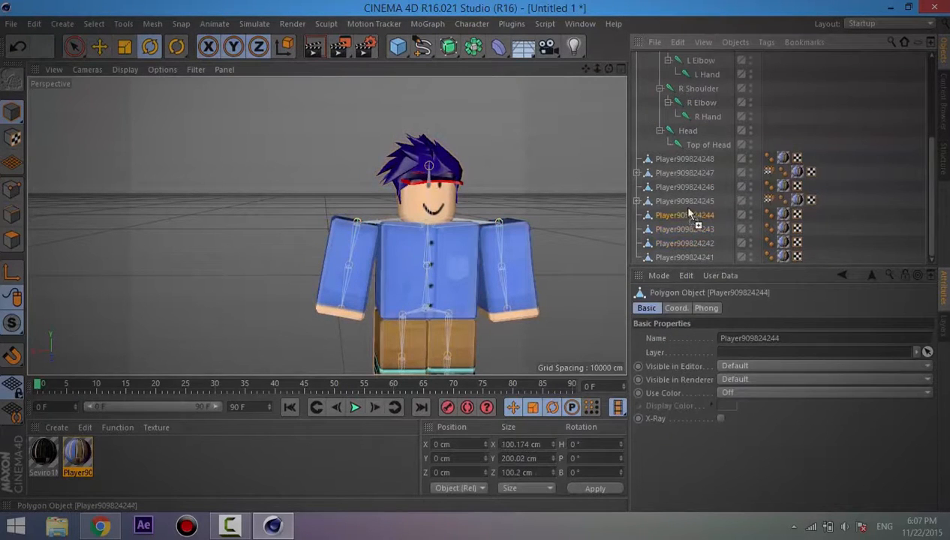
scroll(681, 165, up, 3)
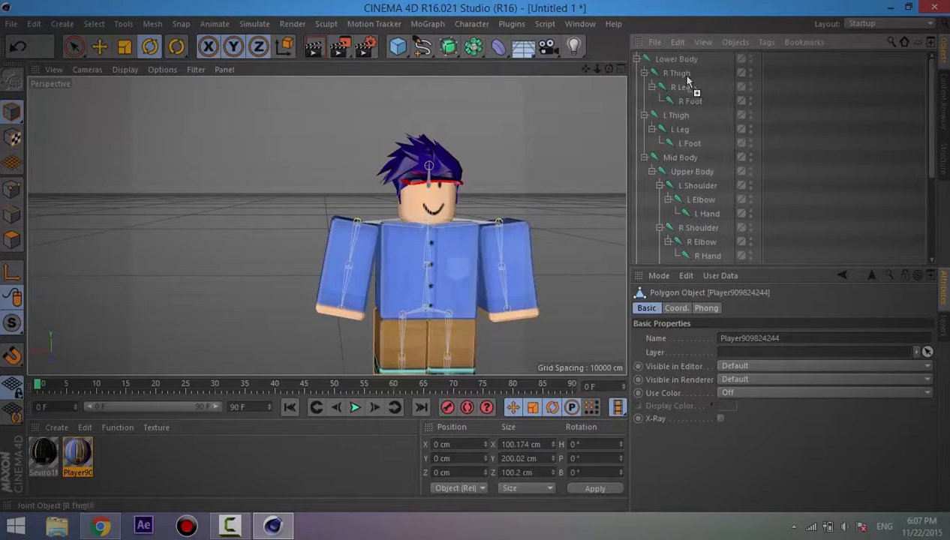
ctrl+click(686, 74)
ctrl+click(688, 88)
ctrl+click(691, 102)
click(513, 25)
mouse_move(473, 24)
mouse_move(503, 62)
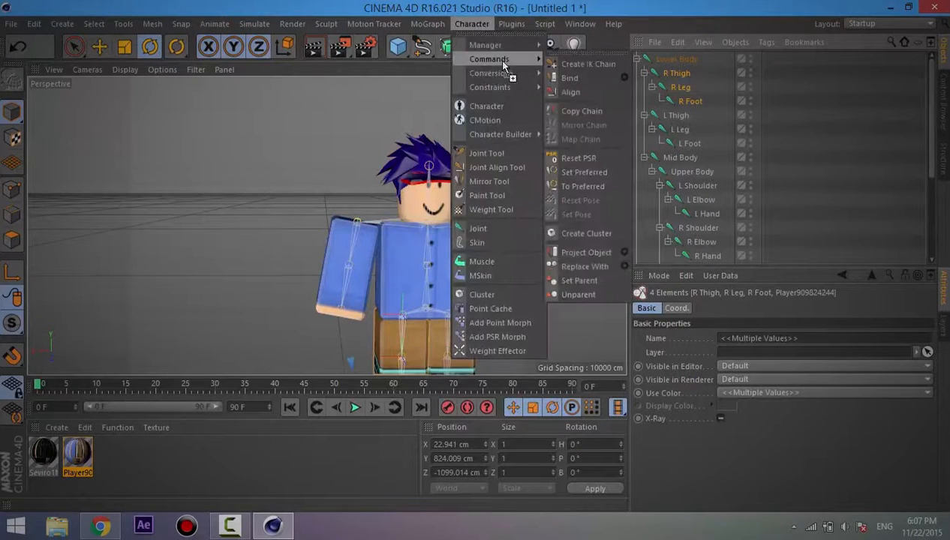
click(576, 79)
Rotate the R Thigh joint to a pitch of about 61° so the bound right leg lifts forward.
click(678, 74)
drag(609, 69, 498, 158)
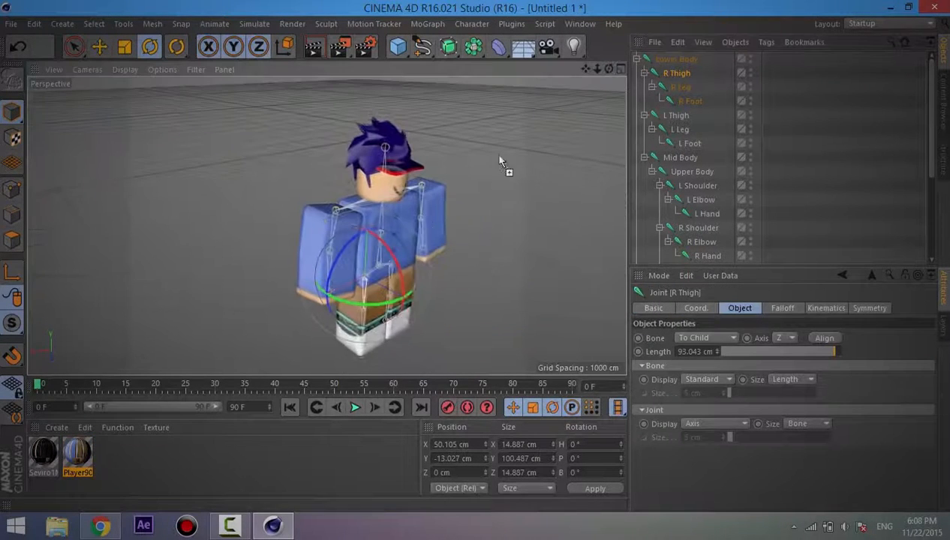
drag(407, 278, 379, 239)
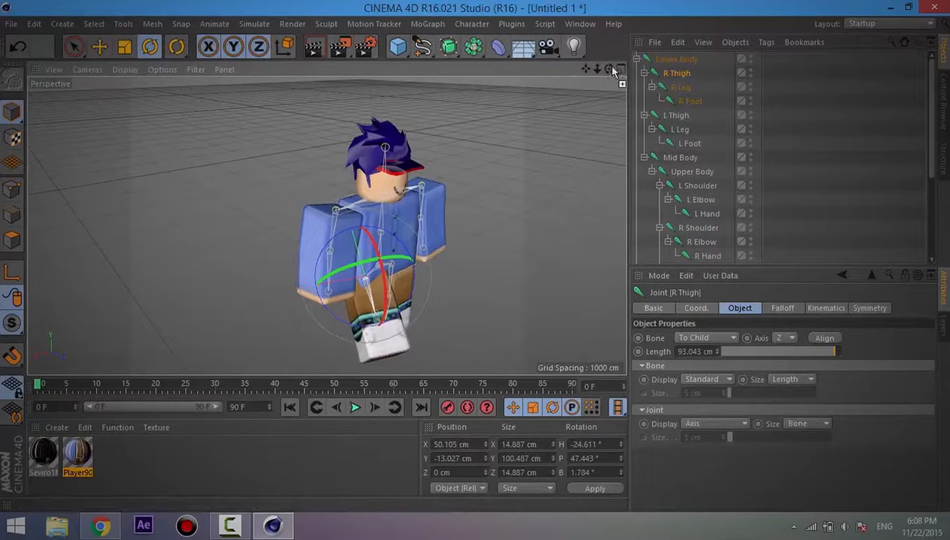
drag(610, 68, 459, 263)
drag(369, 334, 404, 304)
Move the R Thigh joint to about X 43, Y -42, Z -15 cm and raise its pitch to about 72°.
click(100, 46)
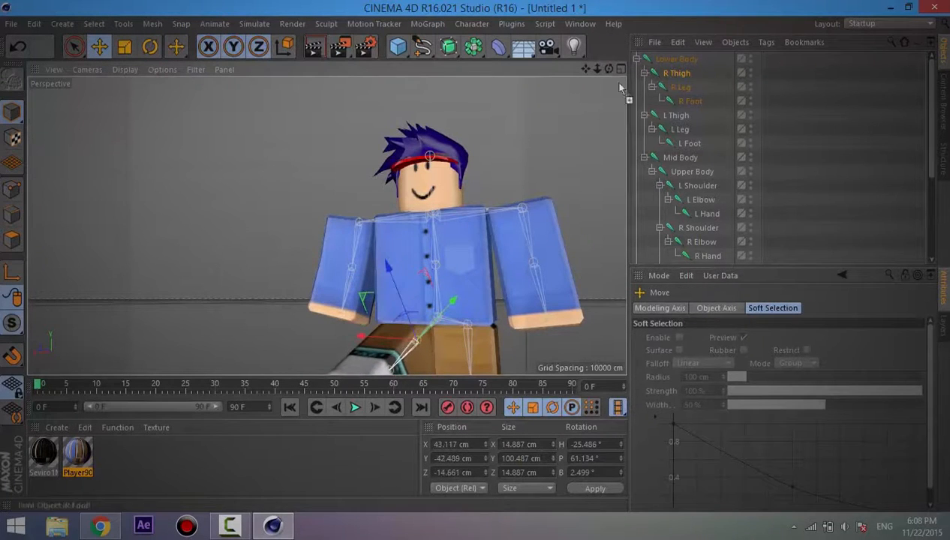
drag(610, 69, 326, 225)
drag(476, 261, 476, 261)
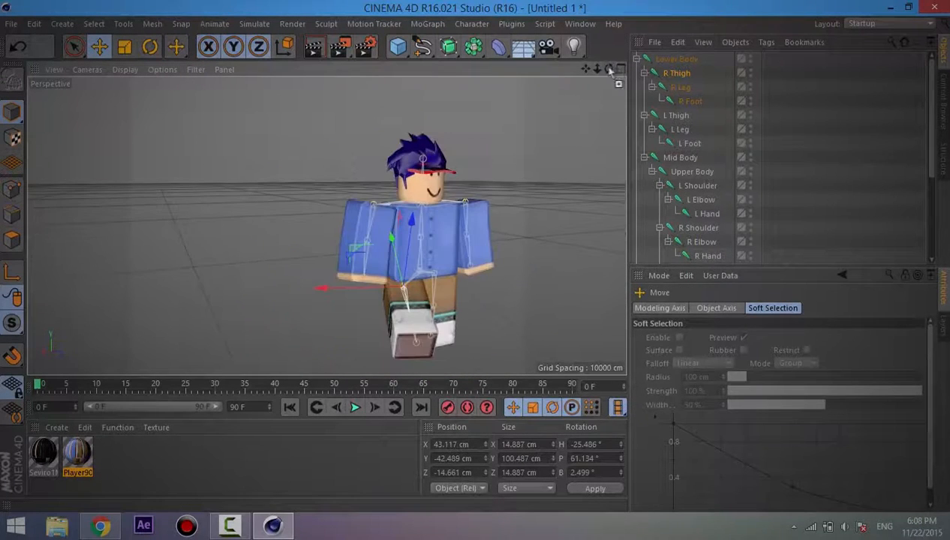
drag(609, 69, 476, 259)
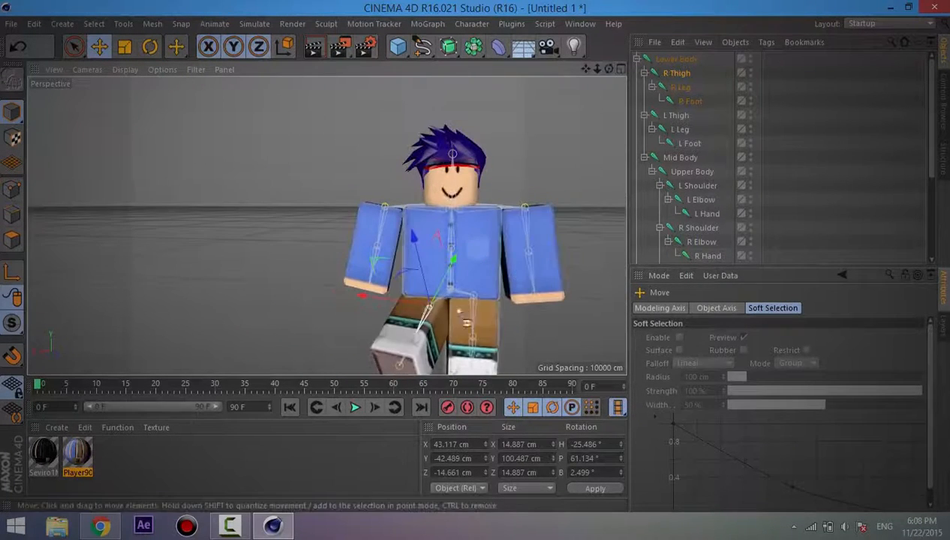
click(156, 51)
drag(443, 315, 447, 336)
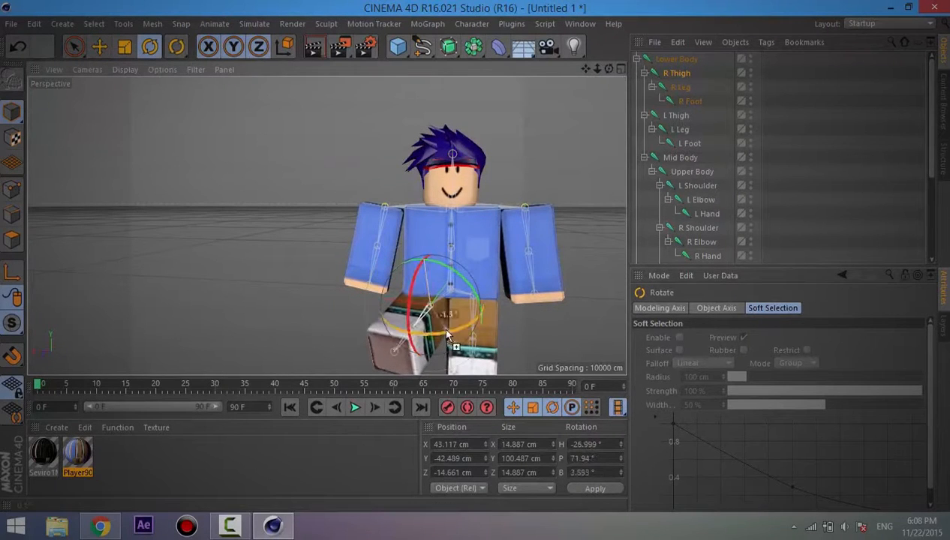
Bind the left leg mesh Player909824246 to the L Thigh, L Leg and L Foot joints.
scroll(698, 225, down, 3)
click(683, 242)
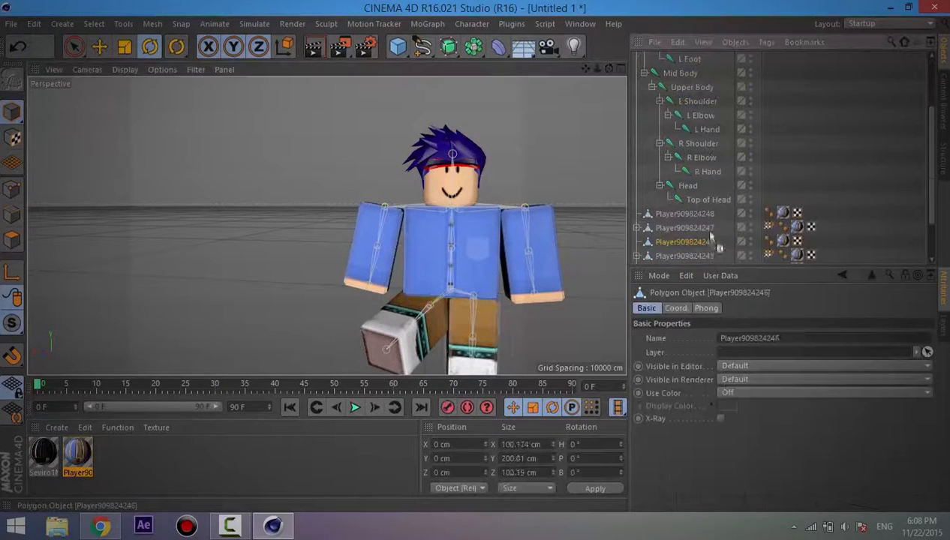
scroll(717, 188, up, 3)
ctrl+click(678, 116)
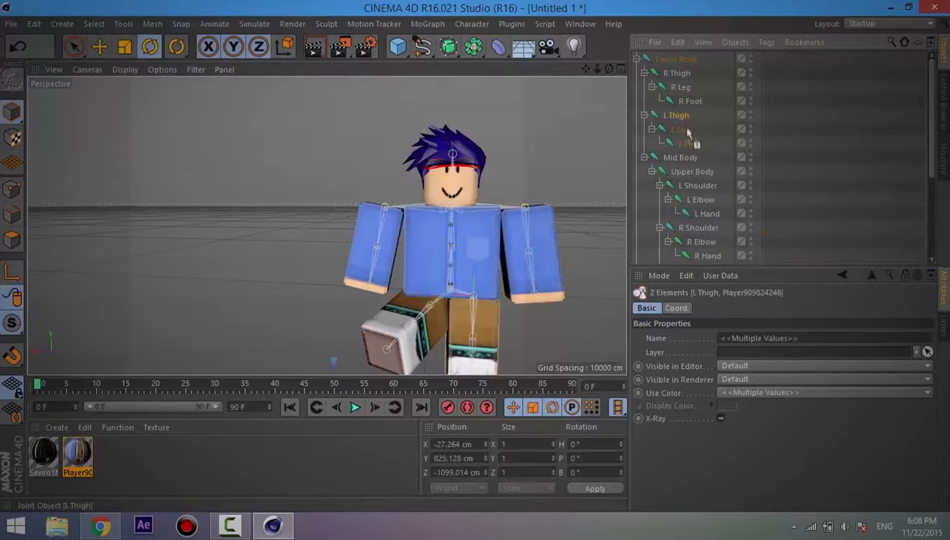
ctrl+click(681, 129)
ctrl+click(689, 143)
click(471, 23)
click(588, 64)
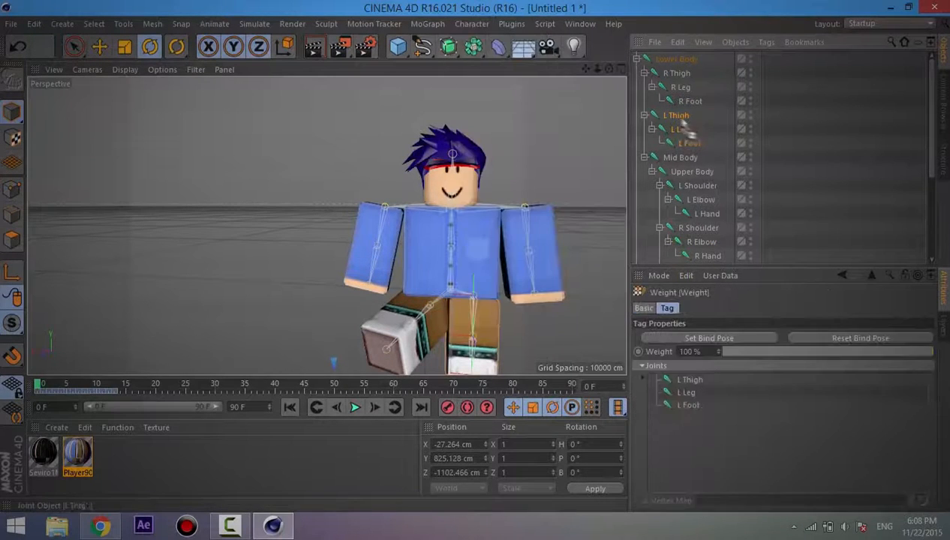
Move the L Thigh joint to about Y 23 cm and Z 50 cm, test its rotation, and clear the selection.
click(480, 329)
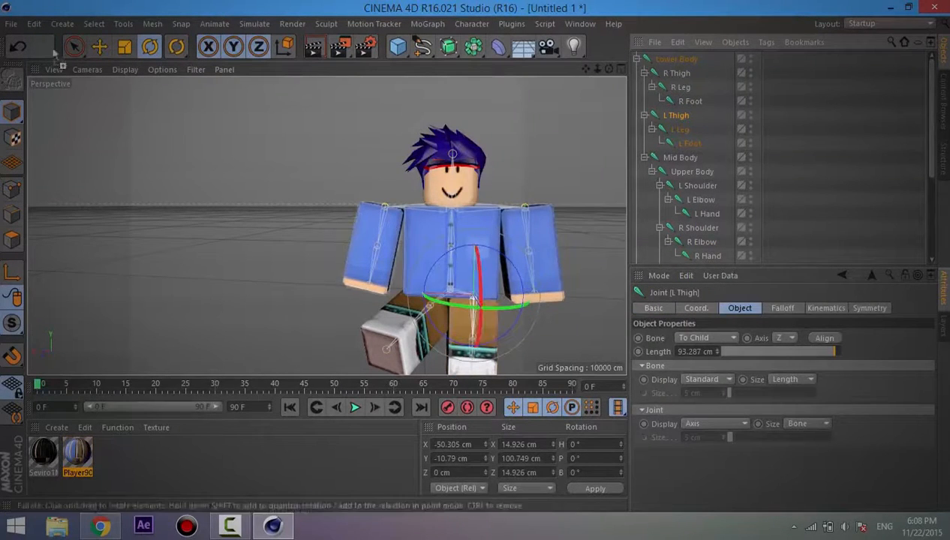
key(e)
alt+drag(329, 223, 478, 297)
drag(450, 248, 452, 237)
drag(475, 276, 471, 274)
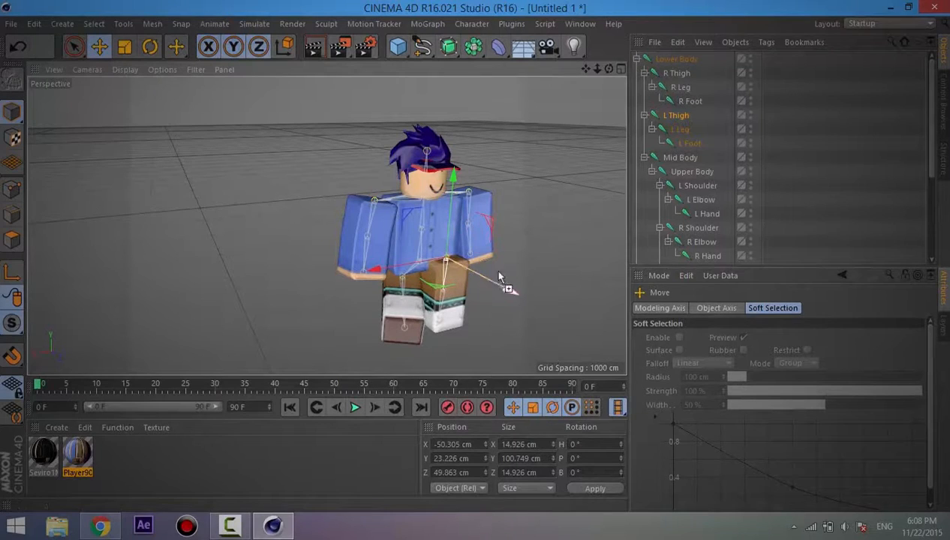
click(151, 47)
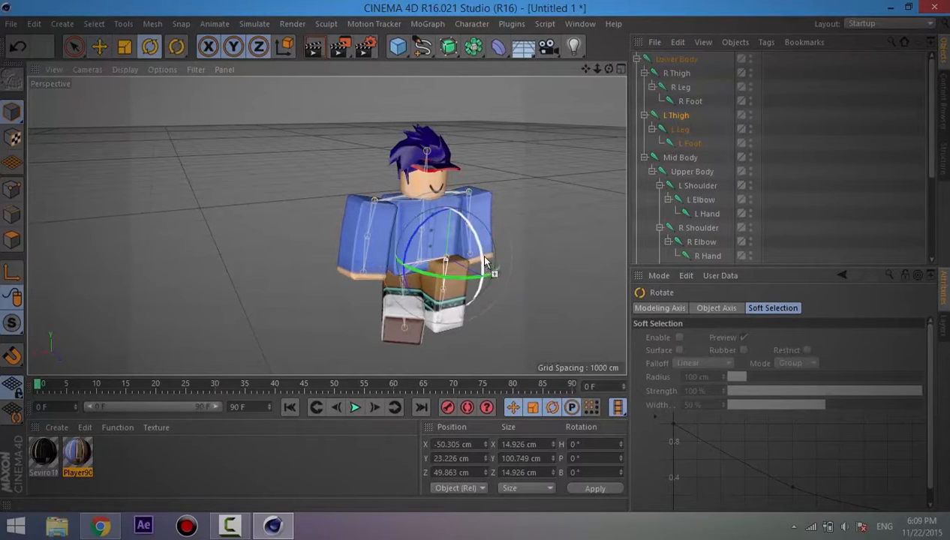
mouse_move(478, 253)
mouse_down()
mouse_move(478, 241)
mouse_move(508, 258)
mouse_move(485, 266)
mouse_up()
click(99, 47)
click(547, 230)
Rotate the L Shoulder joint about 20° to swing the left arm inward across the body, then clear the selection.
scroll(695, 169, down, 2)
click(696, 103)
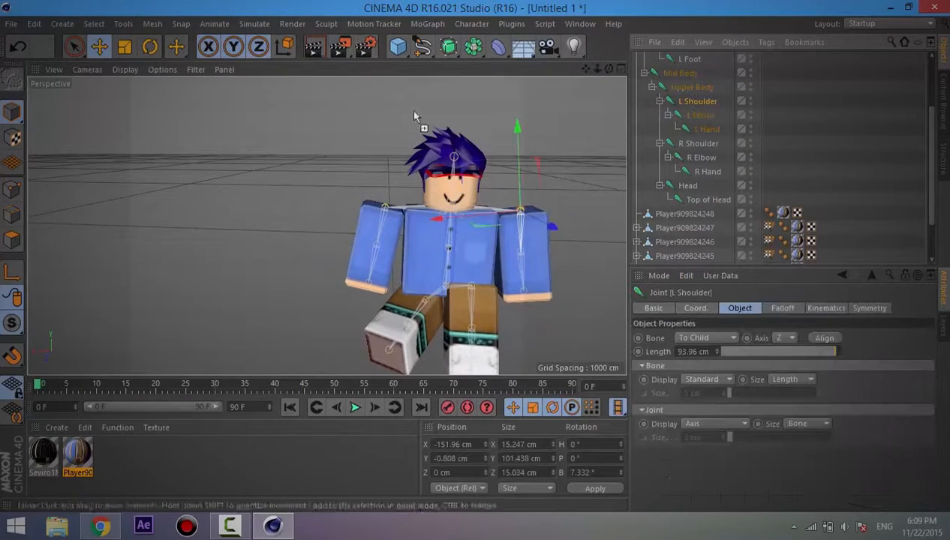
key(r)
drag(560, 178, 566, 142)
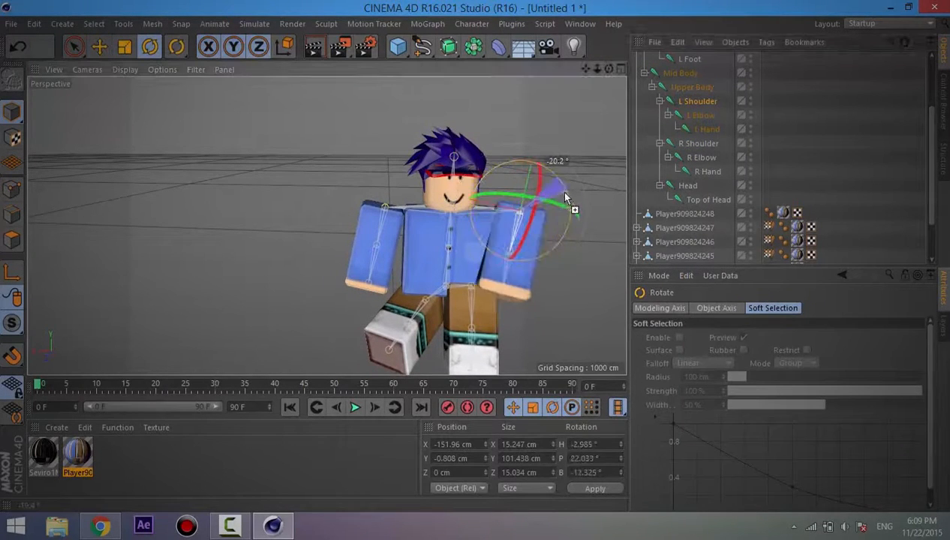
click(569, 115)
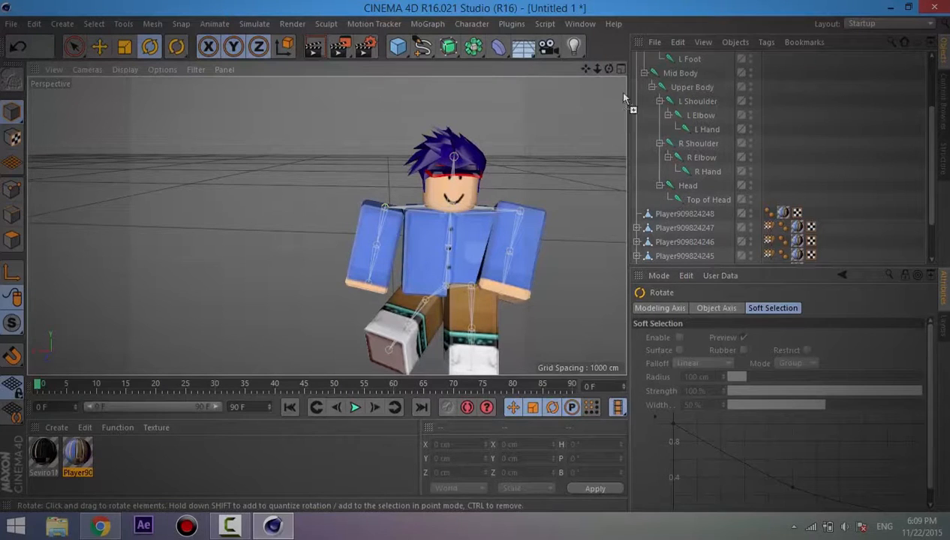
Bind the face accessory mesh Player909824241 to the Head and Top of Head joints.
drag(609, 69, 585, 112)
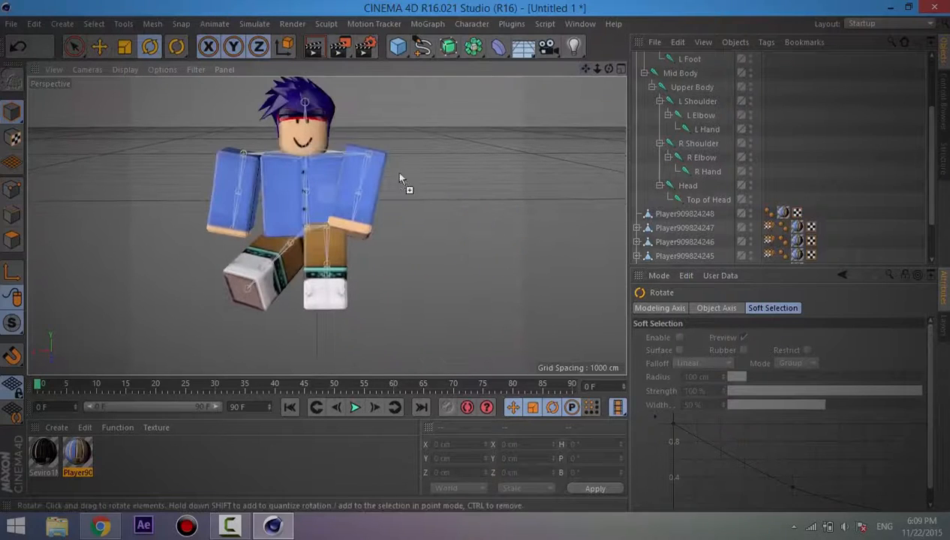
scroll(683, 225, down, 2)
click(683, 257)
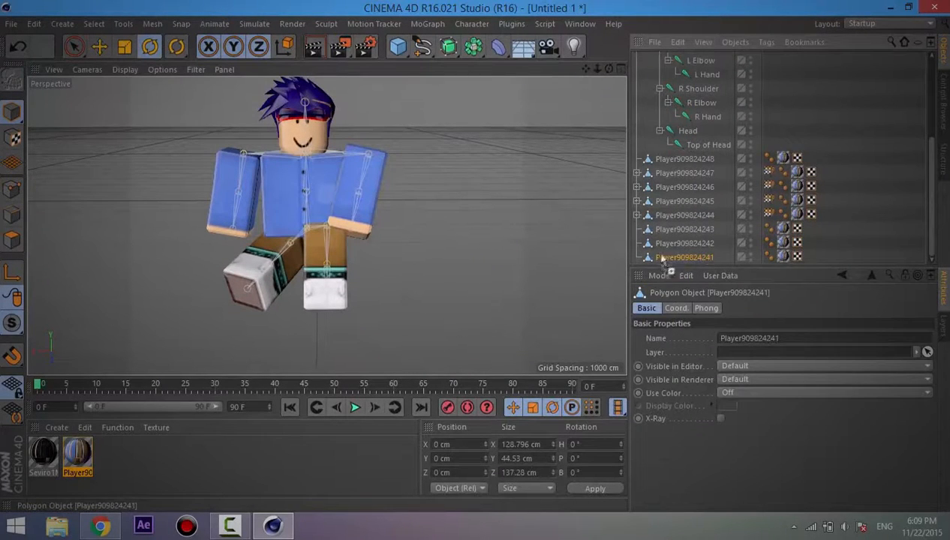
click(680, 258)
ctrl+click(692, 146)
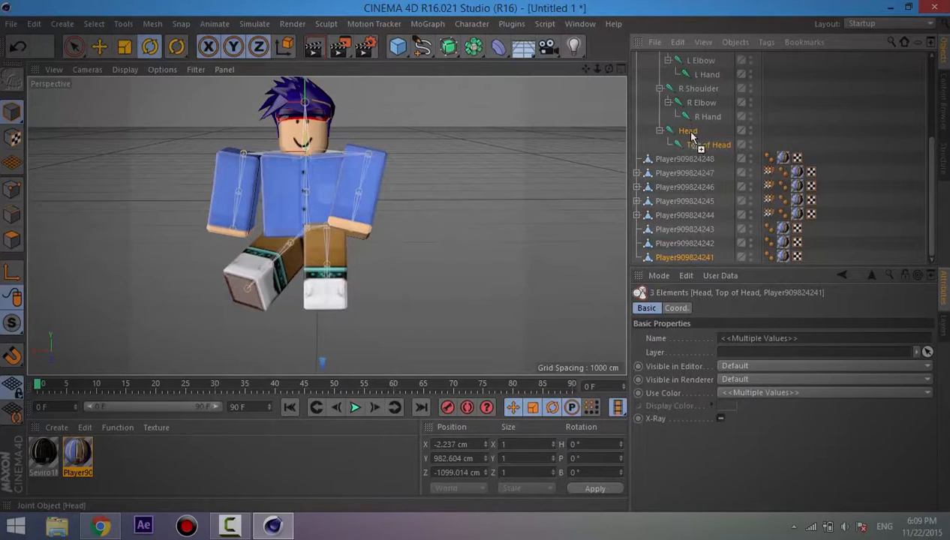
click(472, 24)
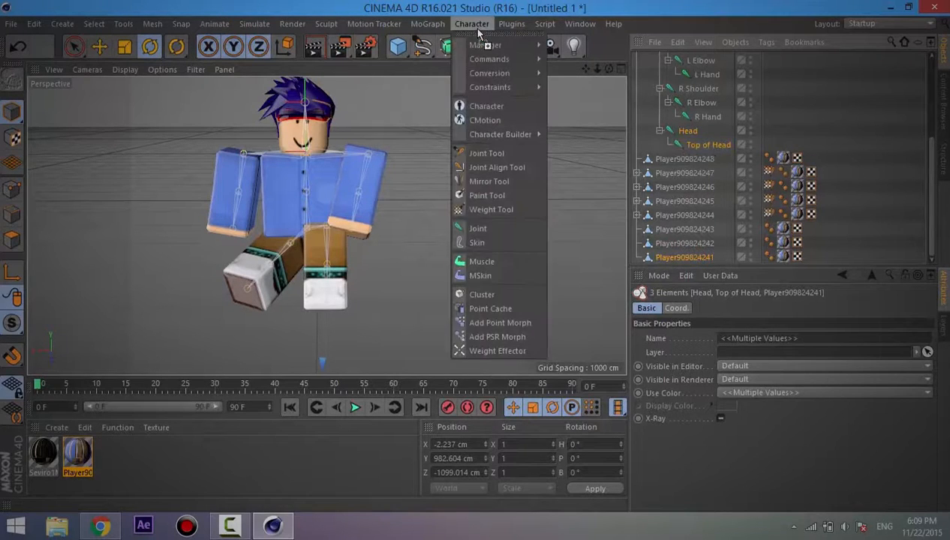
mouse_move(540, 60)
click(583, 79)
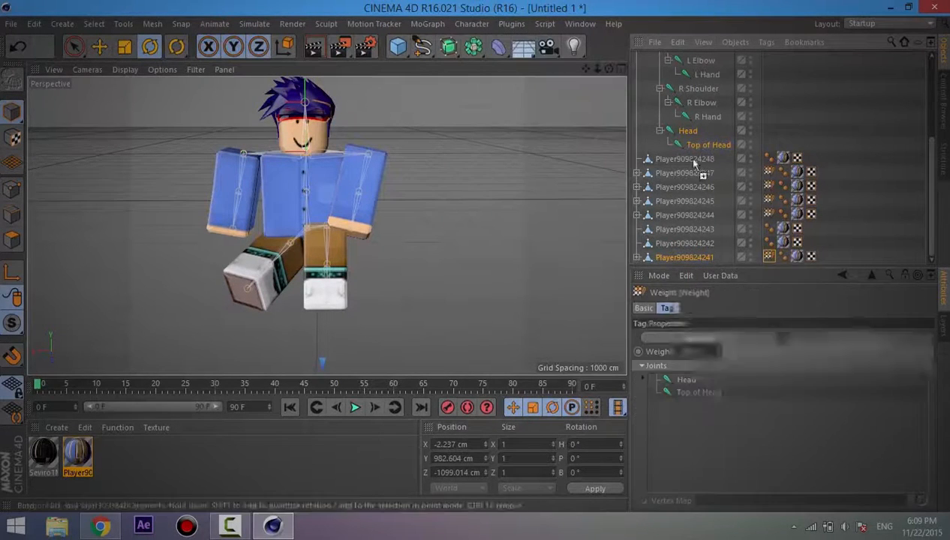
Bind the hair mesh Player909824242 to the Head and Top of Head joints.
click(688, 242)
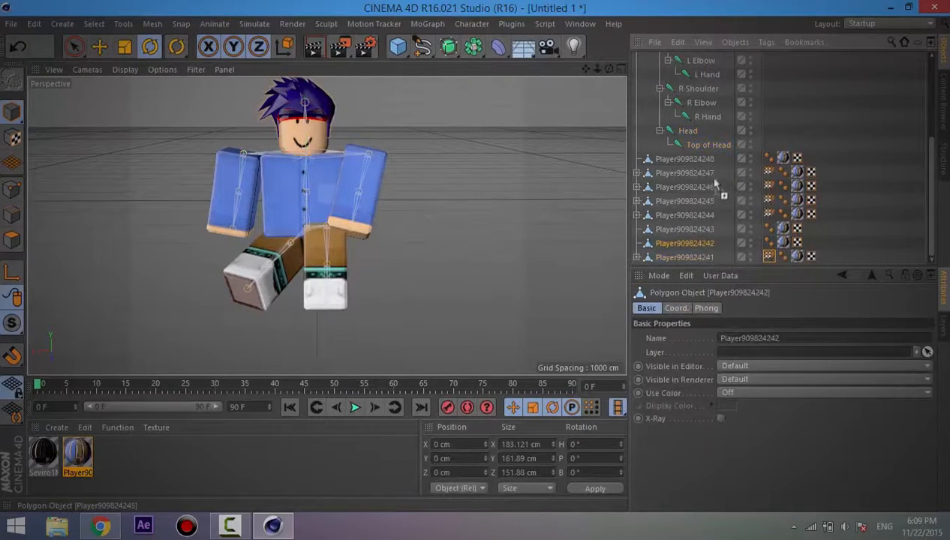
shift+click(704, 147)
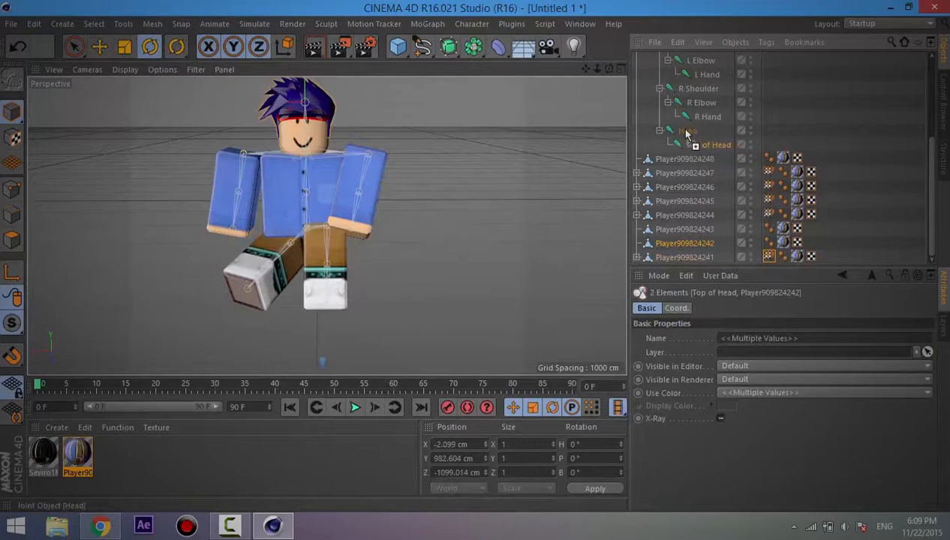
click(469, 23)
mouse_move(518, 58)
click(571, 80)
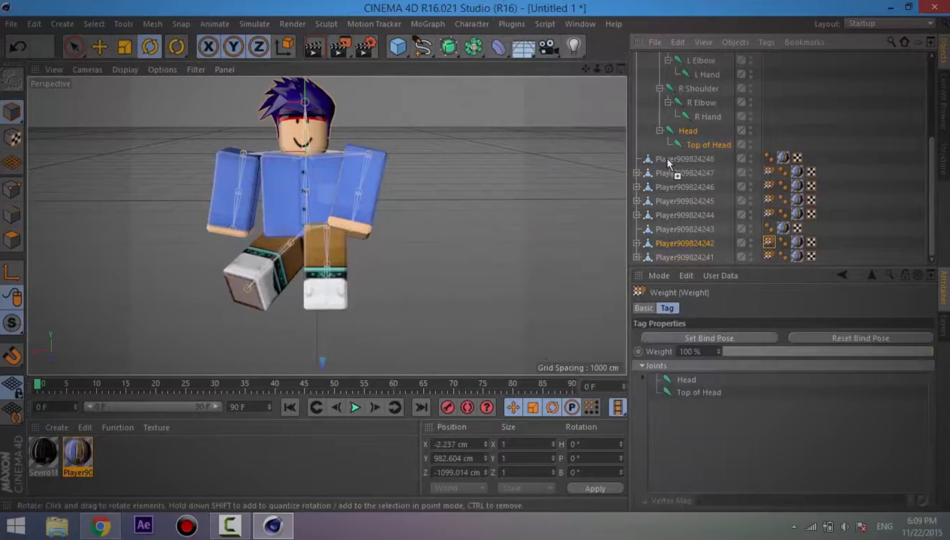
Bind the head mesh Player909824248 to the Head and Top of Head joints, then clear the selection.
click(675, 161)
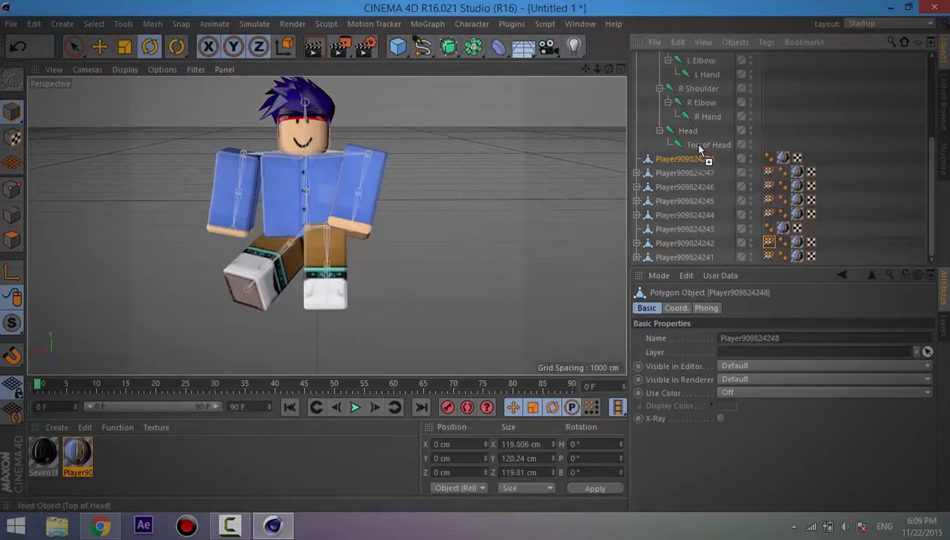
shift+click(702, 147)
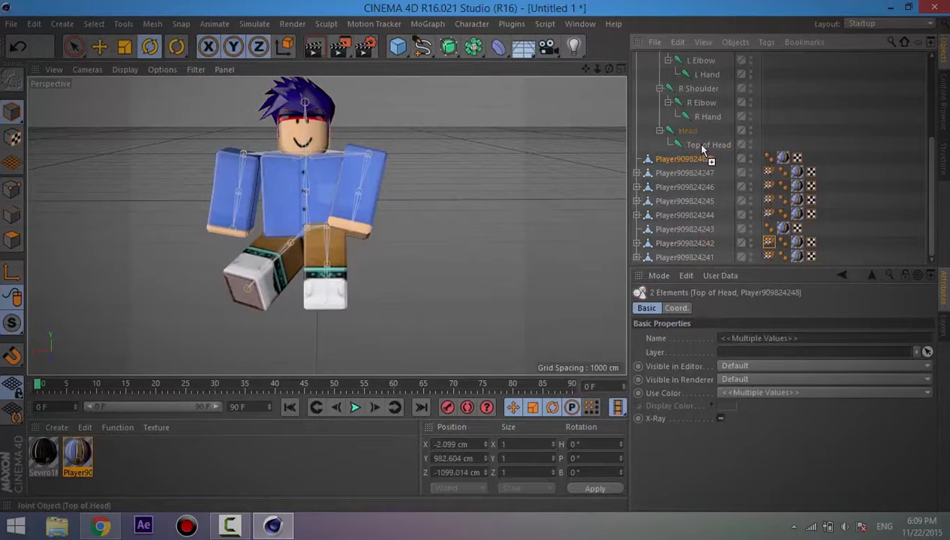
click(470, 24)
mouse_move(510, 60)
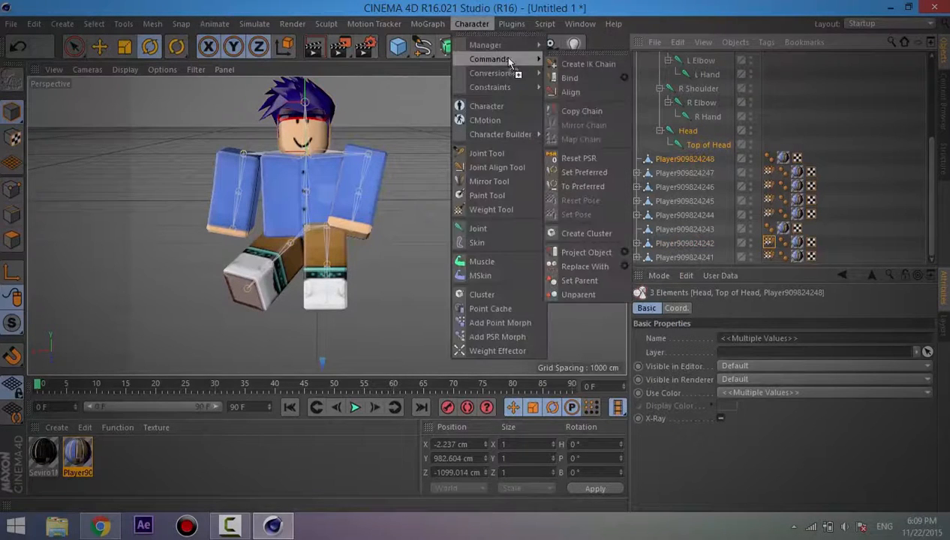
click(575, 79)
click(541, 104)
Rotate the Head joint to a pitch of about -9° to tilt the head, then clear the selection.
drag(611, 67, 491, 260)
drag(609, 71, 491, 264)
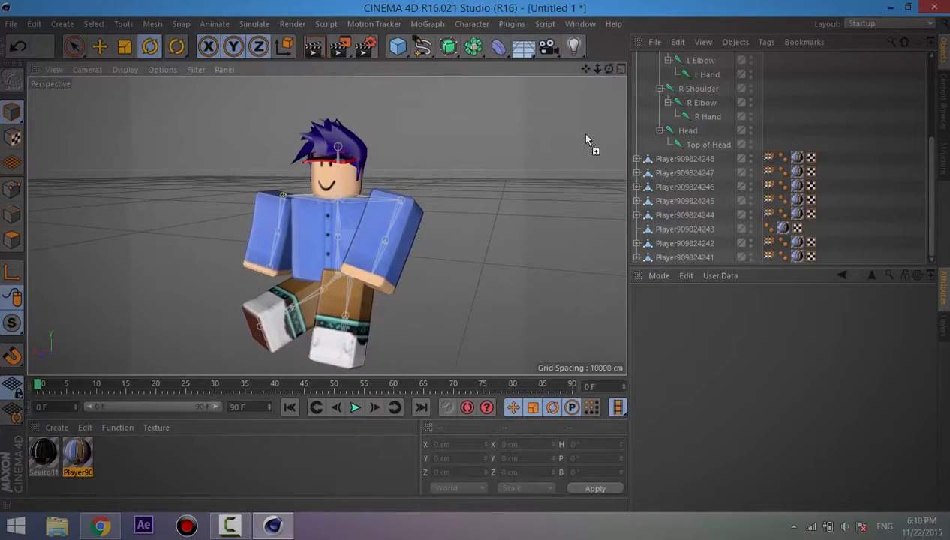
click(688, 131)
drag(334, 180, 318, 185)
click(490, 99)
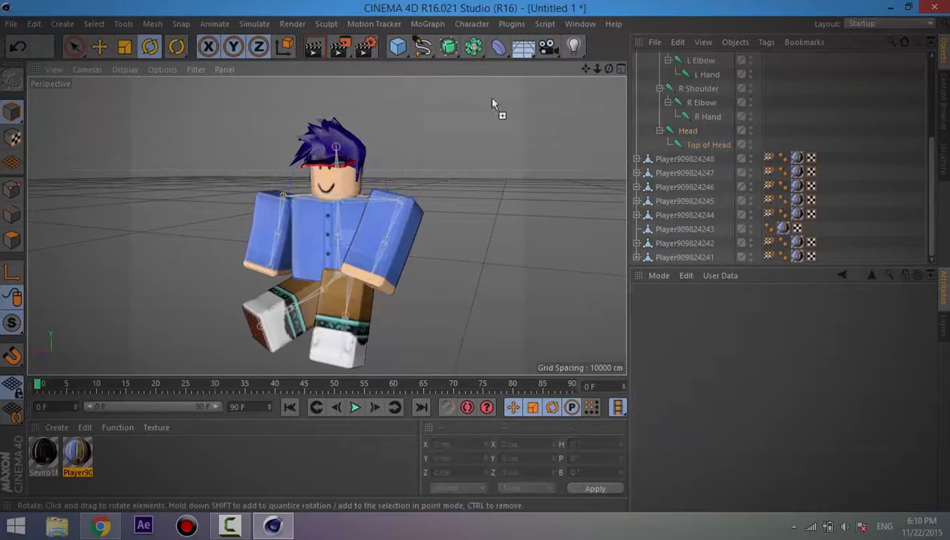
click(686, 132)
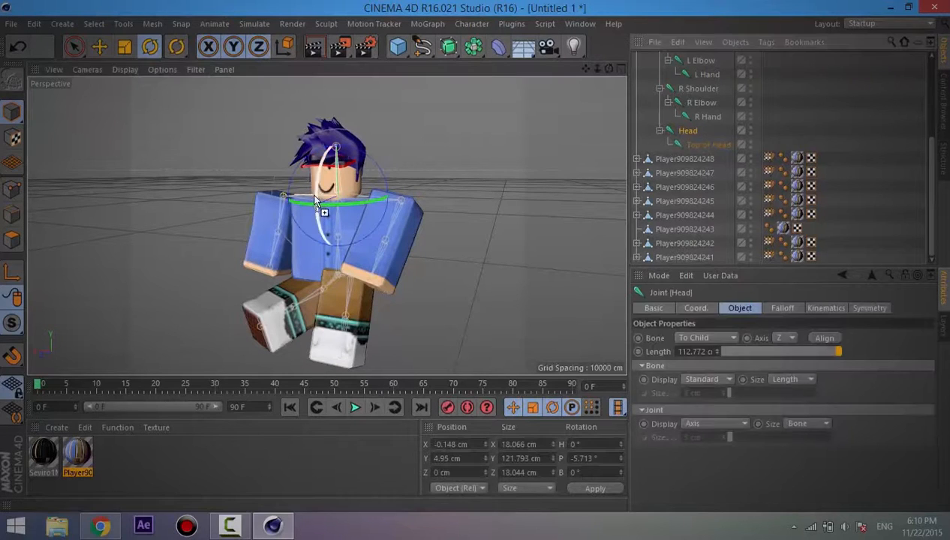
drag(319, 191, 317, 198)
click(511, 112)
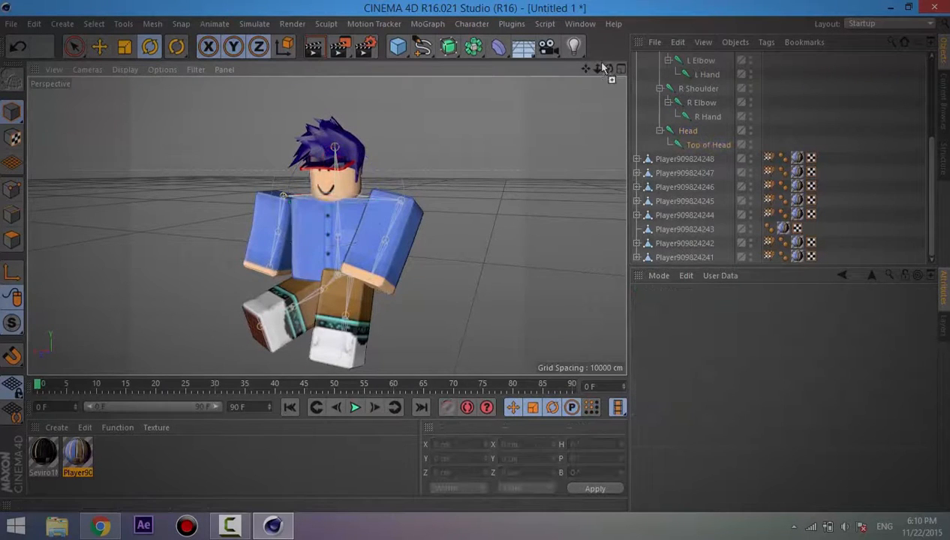
Move the Head joint up to about Y 11 cm and Z 1 cm, then clear the selection.
drag(608, 69, 659, 102)
click(688, 131)
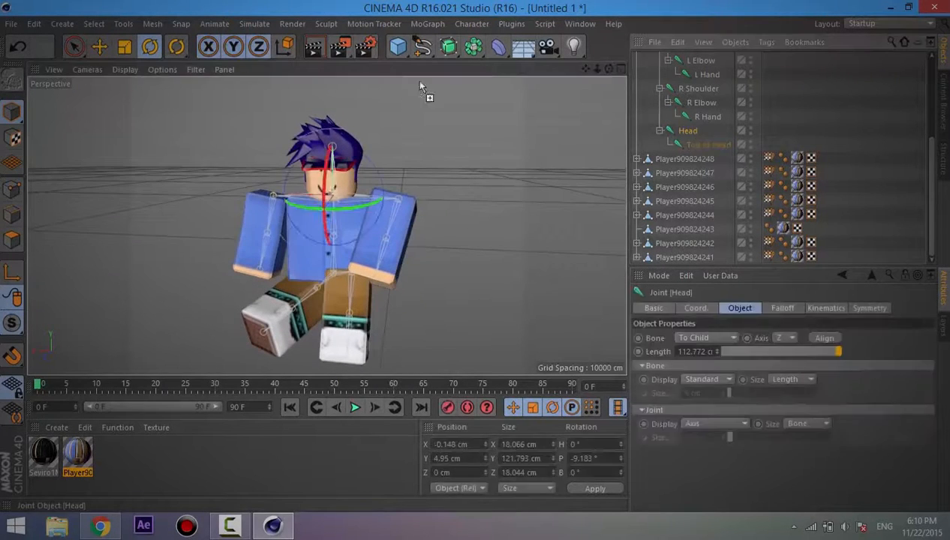
click(99, 47)
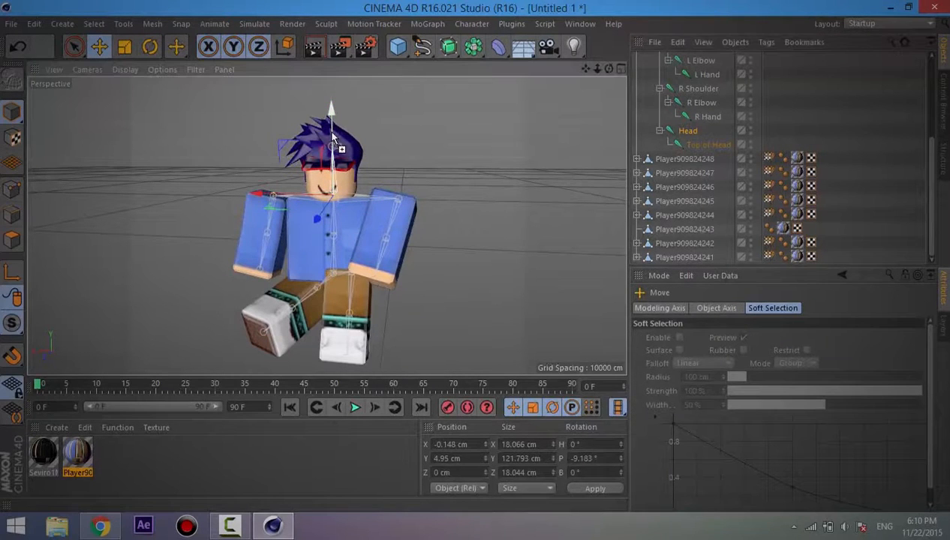
drag(327, 129, 330, 132)
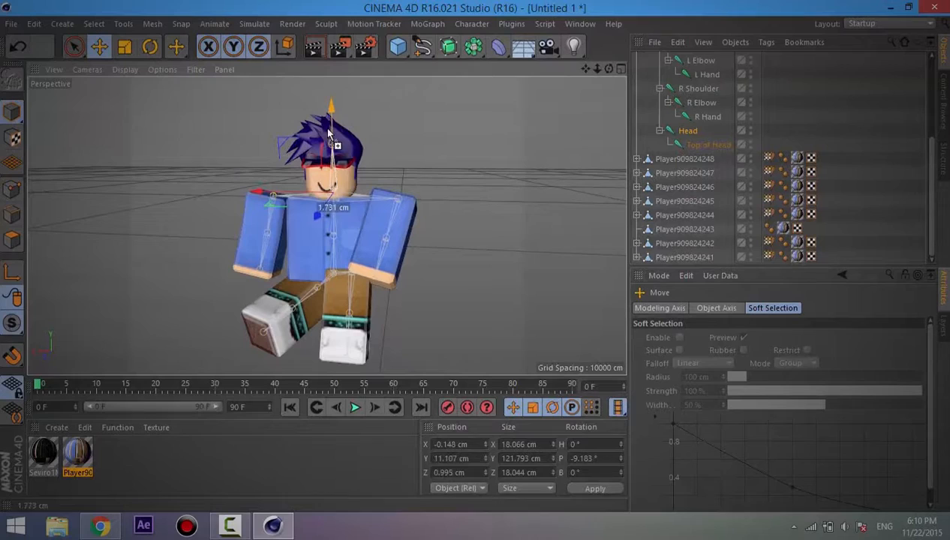
click(468, 107)
Add a spot light to the scene.
drag(609, 73, 570, 173)
drag(618, 72, 482, 266)
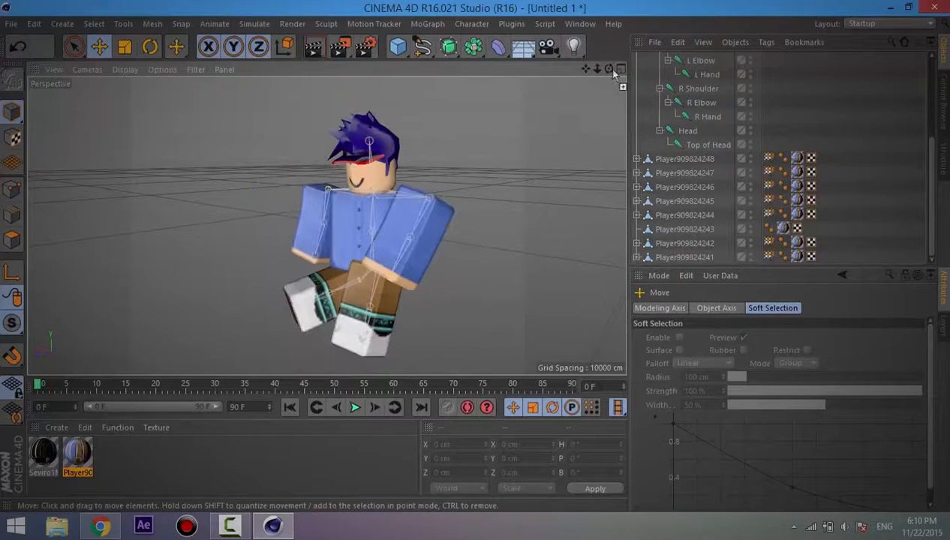
mouse_move(614, 73)
mouse_down()
mouse_move(470, 253)
mouse_move(602, 58)
mouse_up()
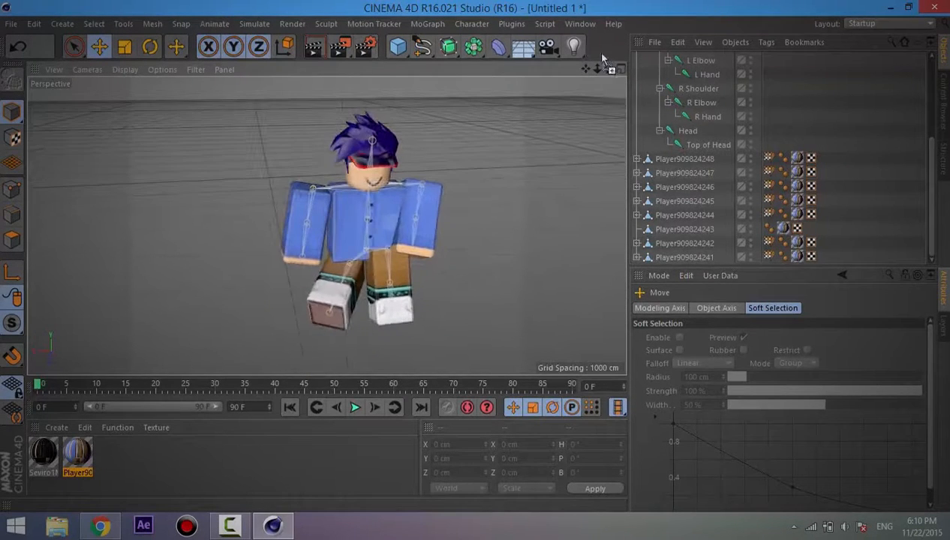
click(576, 47)
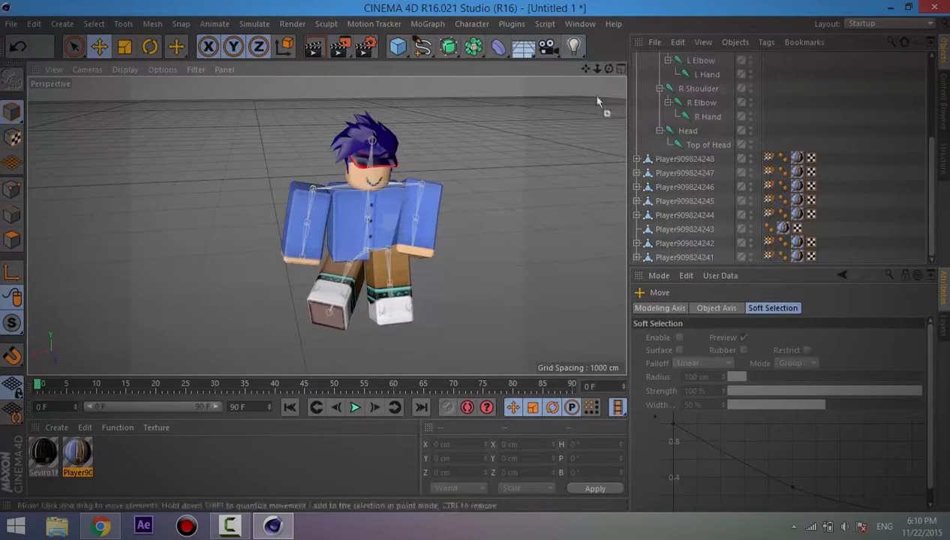
click(576, 47)
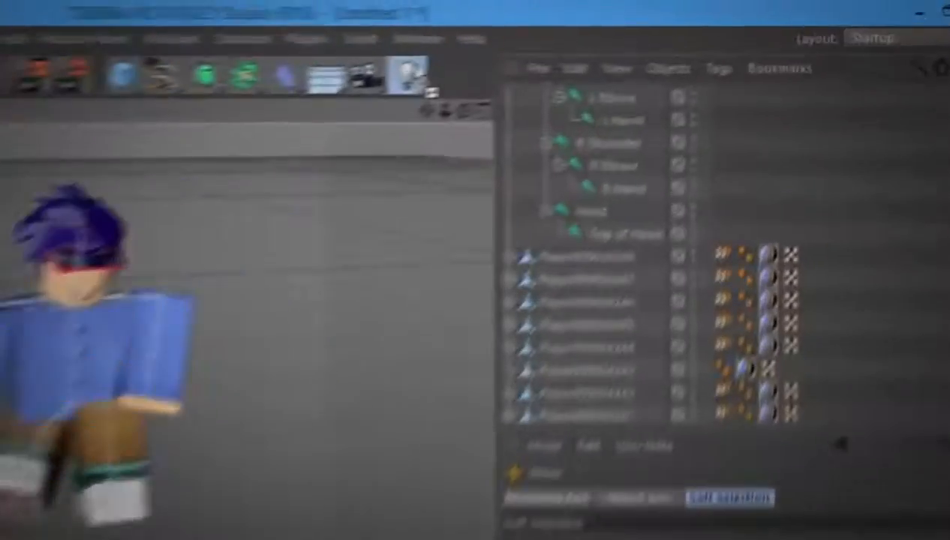
click(574, 47)
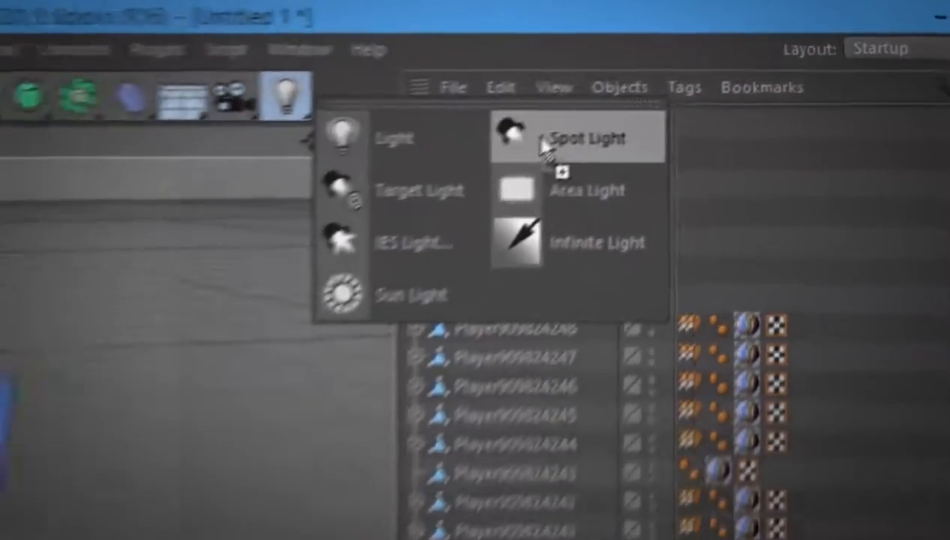
click(465, 181)
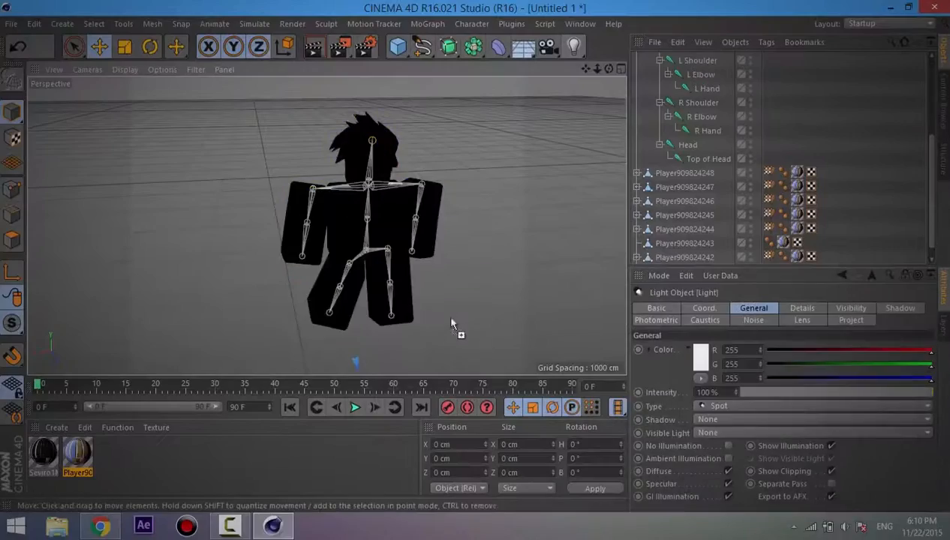
Move the spot light in front of the character, to about Y 1797 cm and Z -1473 cm.
scroll(464, 247, down, 4)
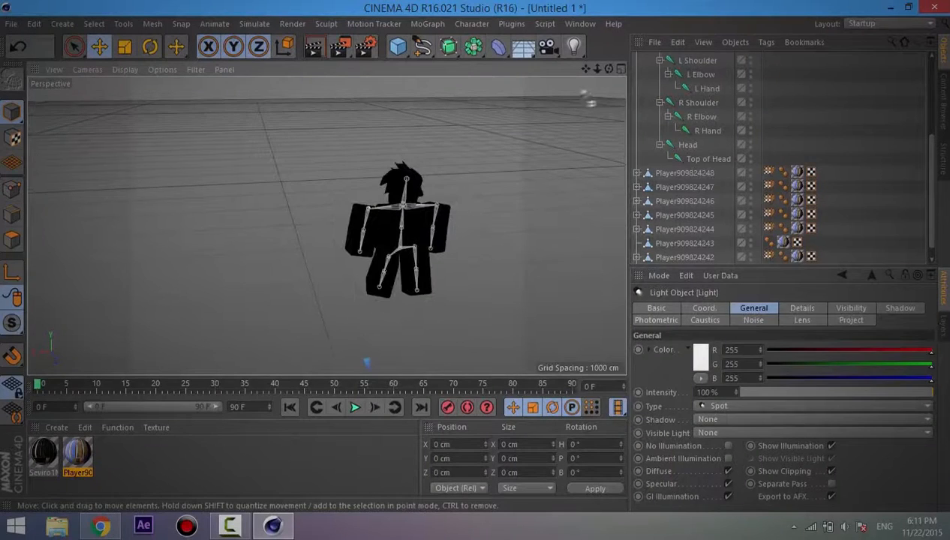
drag(609, 69, 484, 269)
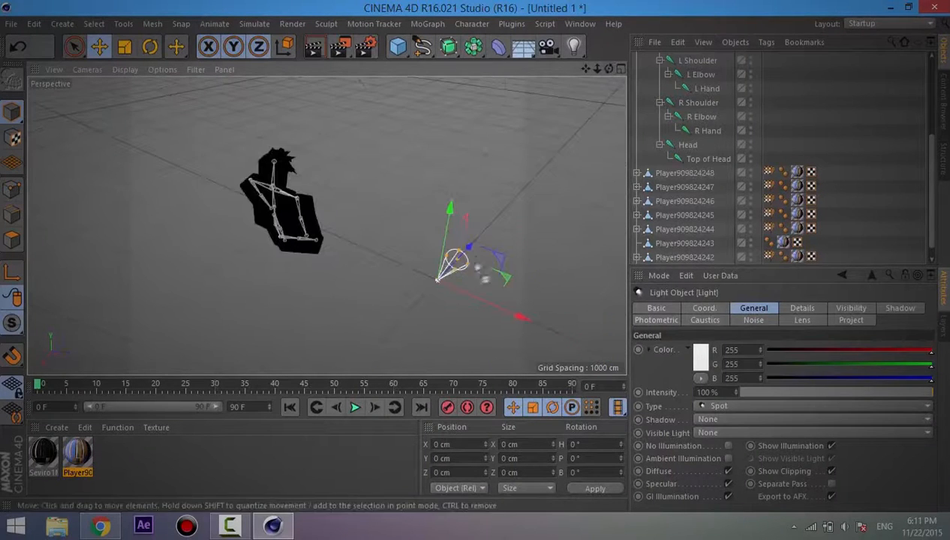
drag(481, 152, 408, 214)
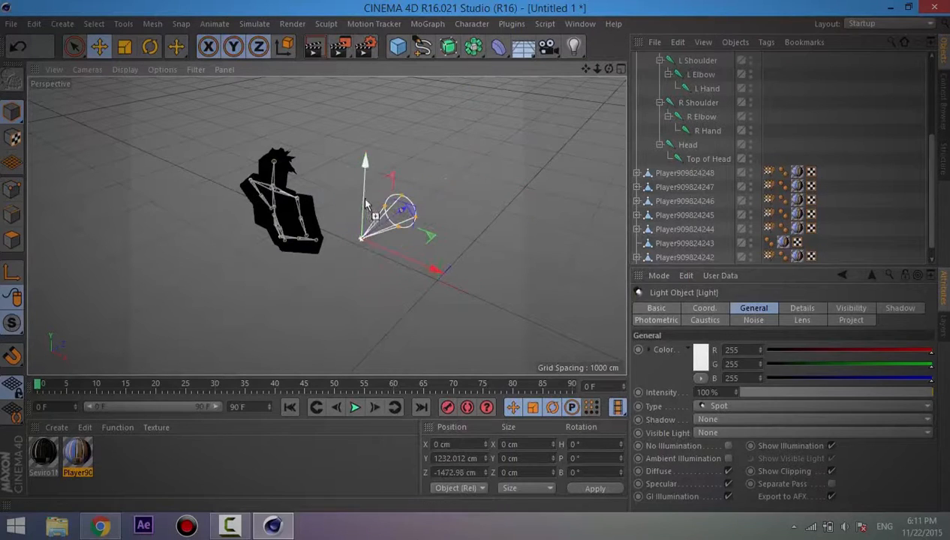
drag(366, 167, 462, 107)
drag(608, 70, 482, 269)
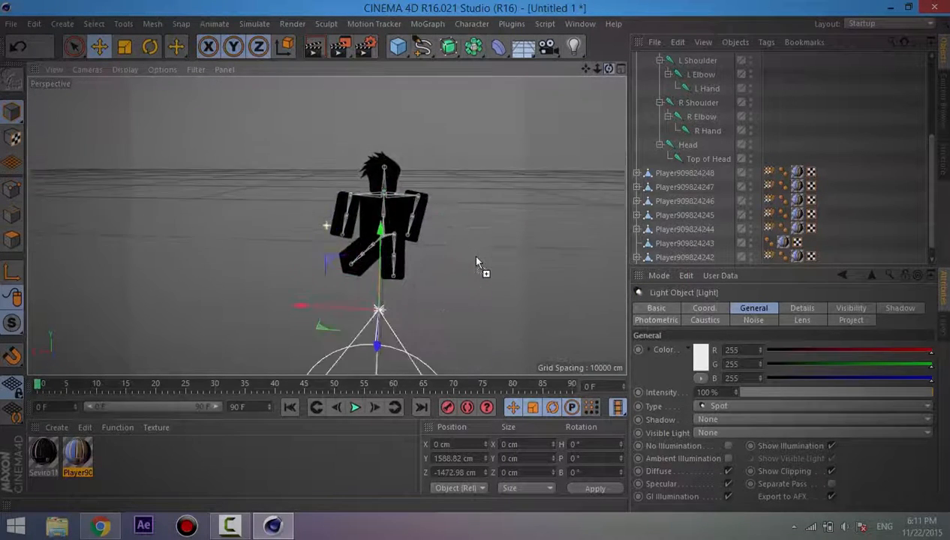
drag(375, 285, 377, 214)
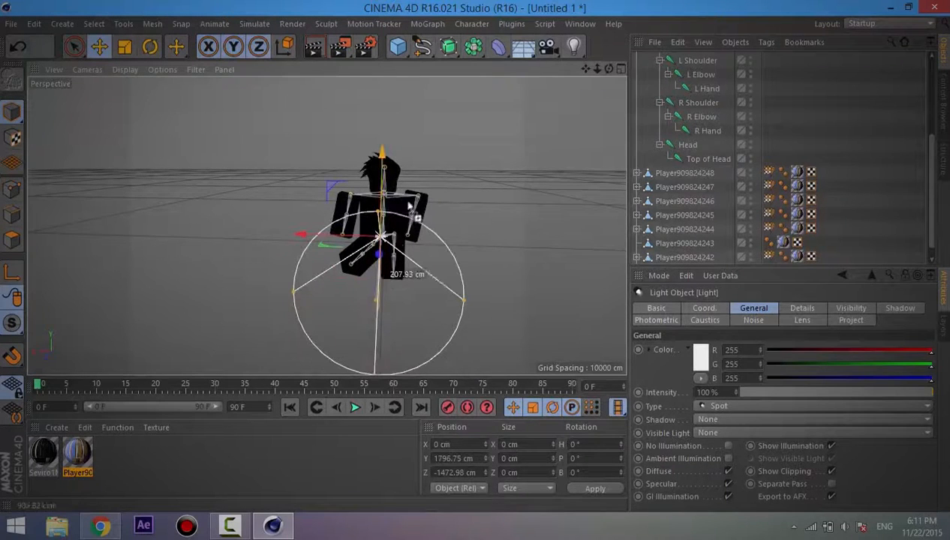
Turn the spot light to a heading of 180° to face the character and move it back to about Z -1054 cm.
drag(609, 69, 484, 268)
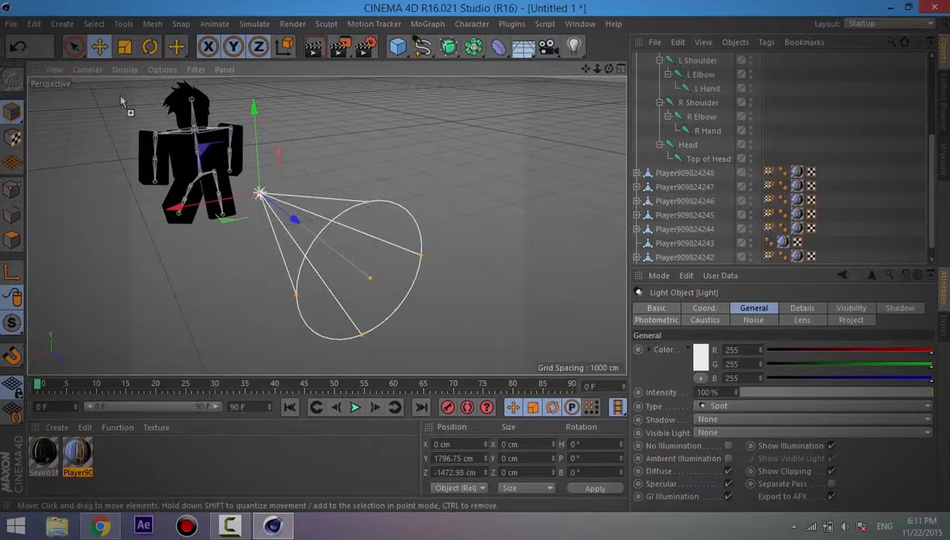
key(r)
drag(255, 210, 295, 119)
key(e)
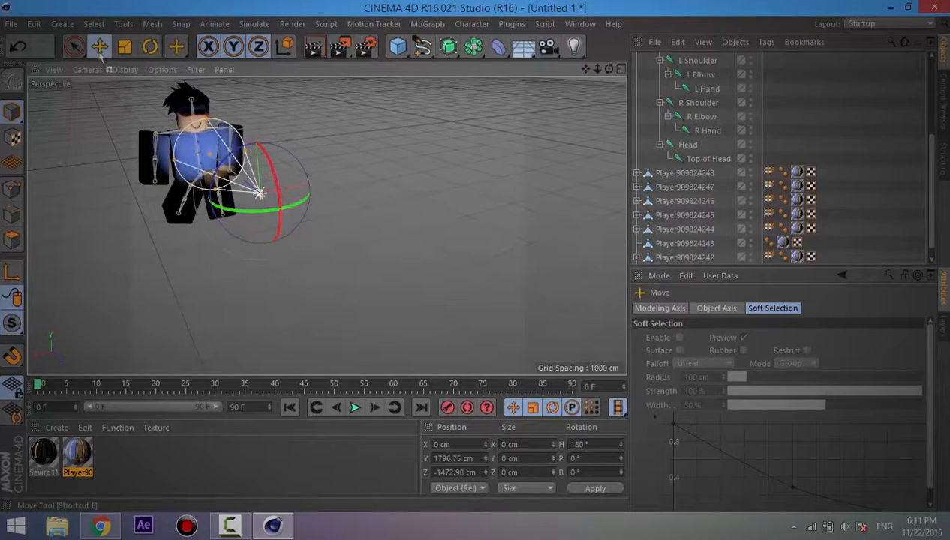
drag(245, 187, 299, 264)
Enlarge the spot light's cone, move the light farther back so it covers the whole character, and clear the selection.
click(124, 47)
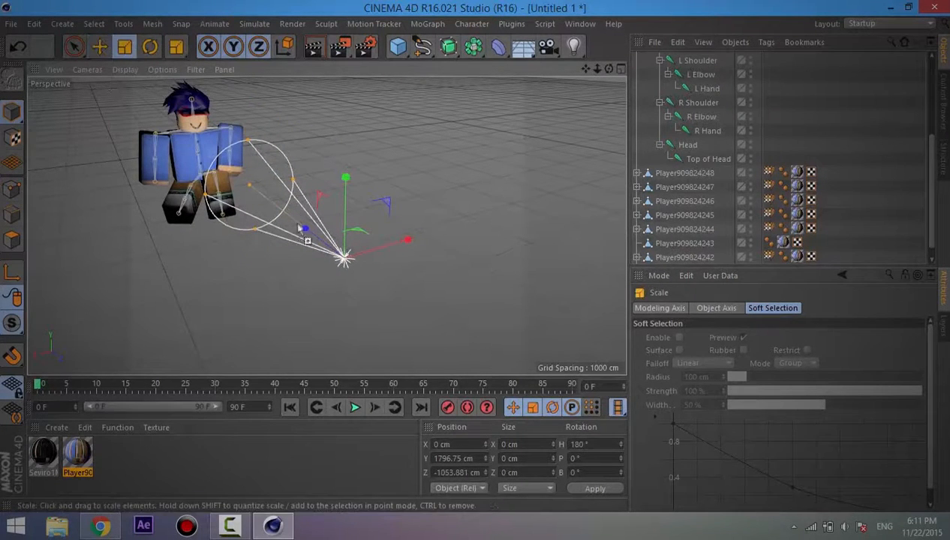
drag(400, 258, 455, 255)
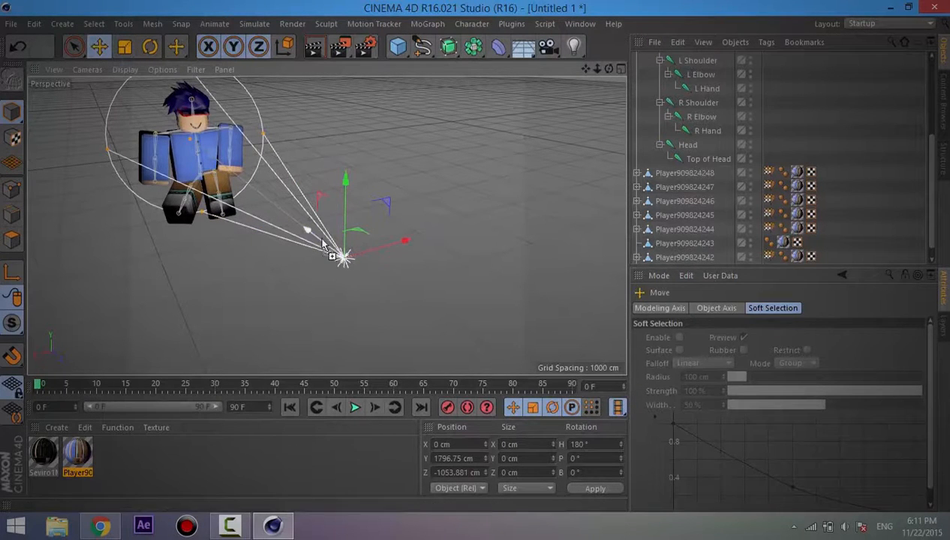
drag(350, 268, 318, 235)
click(477, 195)
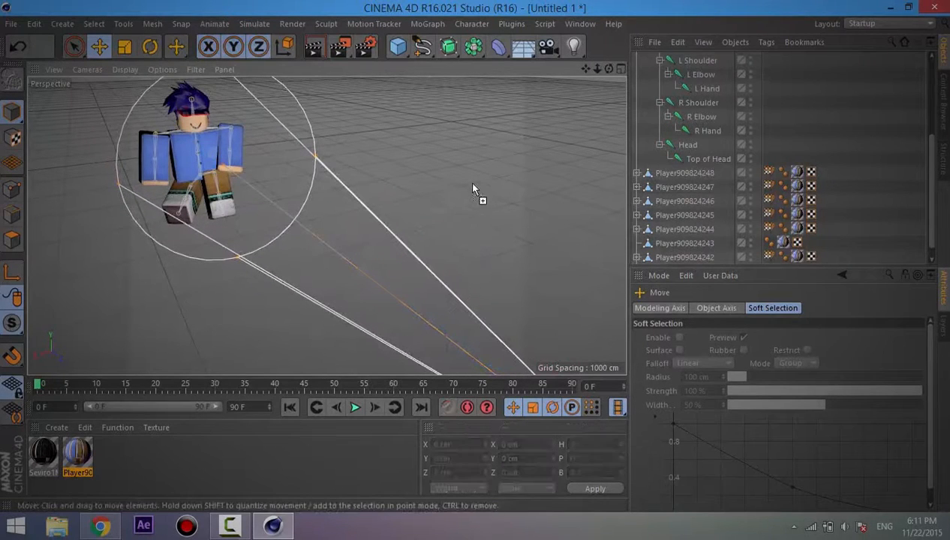
scroll(329, 180, up, 2)
alt+drag(474, 262, 315, 264)
scroll(318, 262, up, 3)
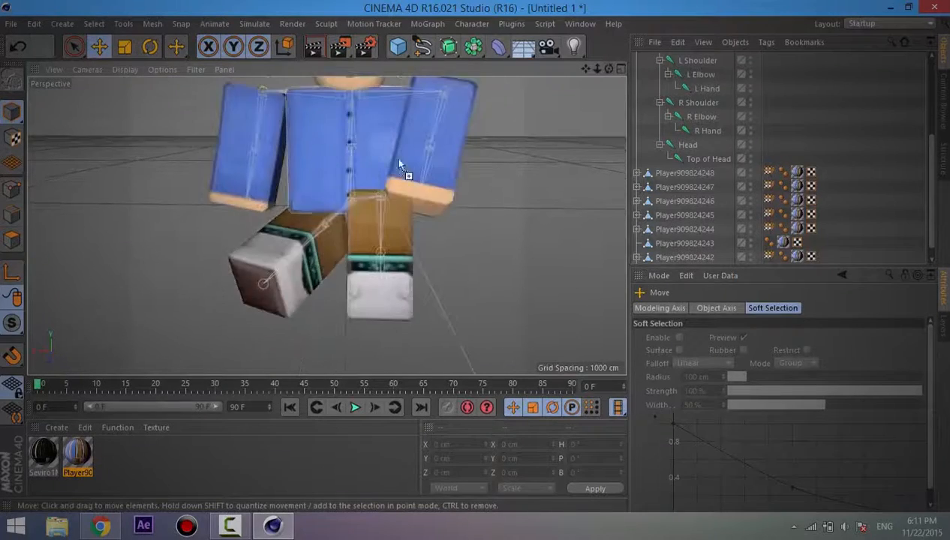
Render a preview of the spot-lit character in the viewport from a raised angle, then return to the normal view.
scroll(406, 166, down, 3)
drag(474, 257, 473, 258)
drag(588, 70, 513, 42)
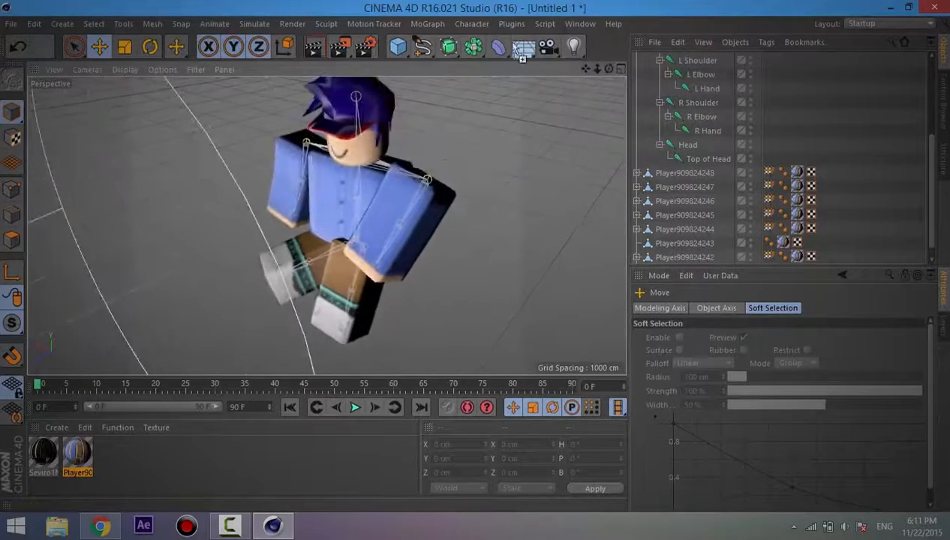
click(316, 49)
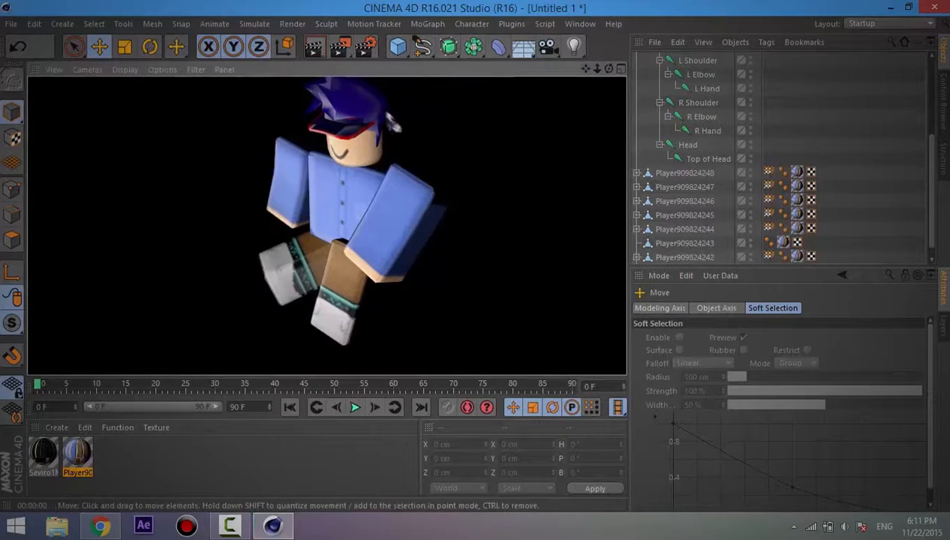
click(510, 143)
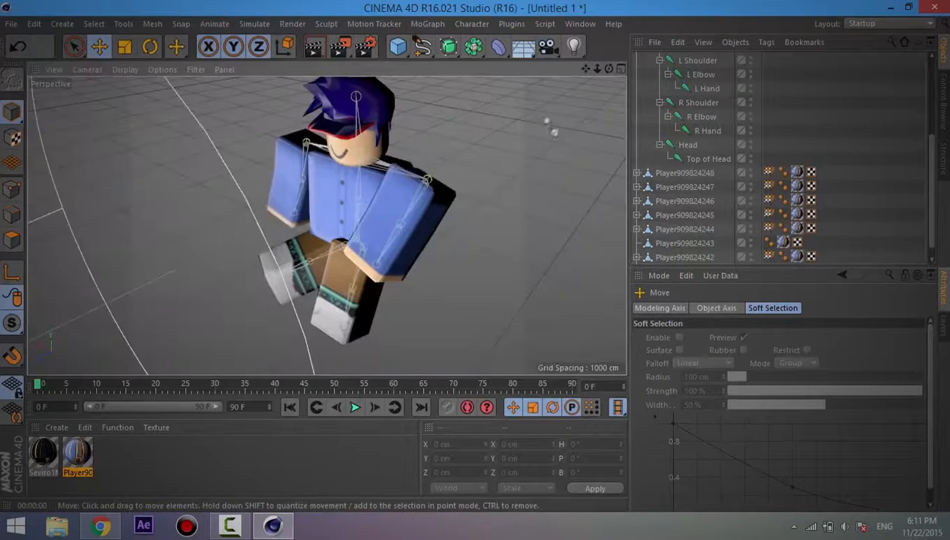
Move the L Thigh joint slightly upward to raise the character's left leg, and clear the selection.
drag(608, 69, 484, 269)
scroll(694, 135, up, 3)
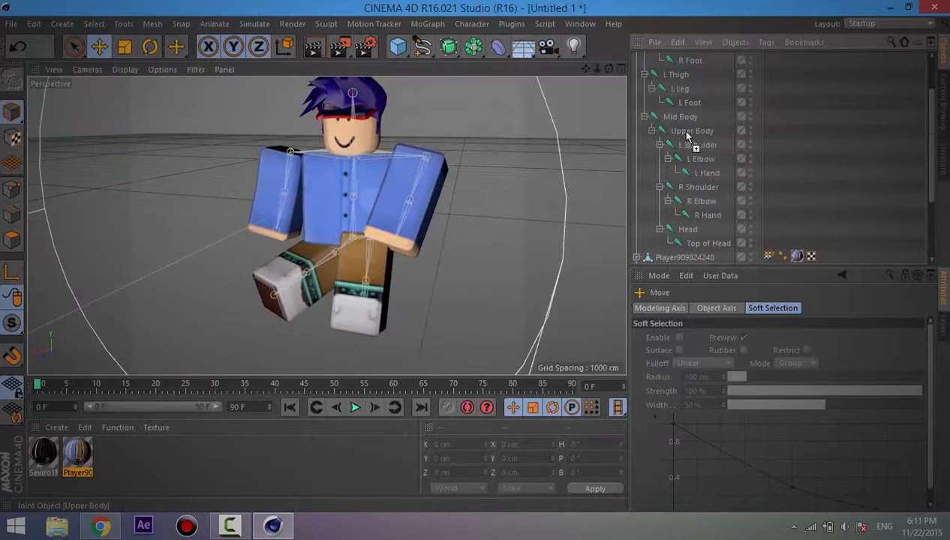
click(693, 146)
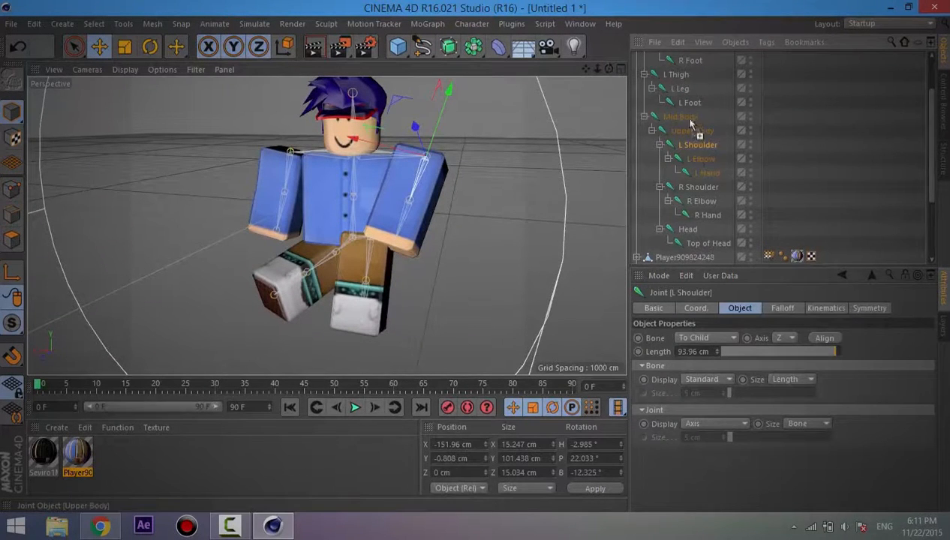
scroll(695, 122, up, 2)
click(675, 129)
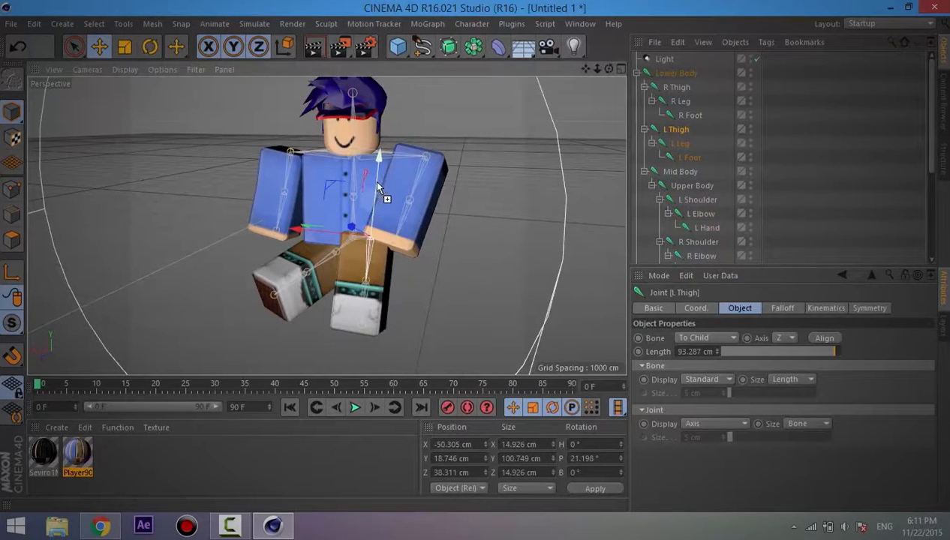
drag(377, 186, 378, 179)
click(540, 135)
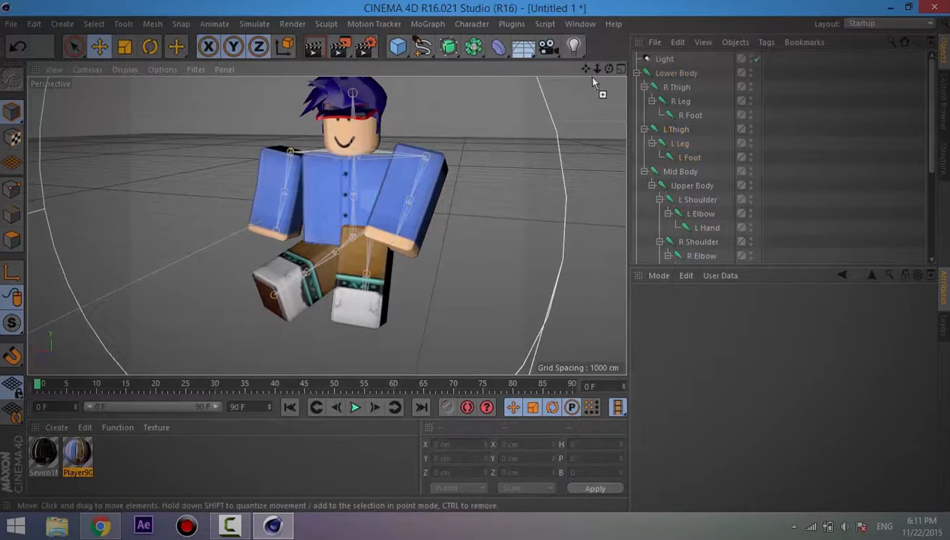
Set the spot light's shadow type to Shadow Maps (Soft) and preview the shadows on the character with viewport renders.
drag(608, 69, 470, 253)
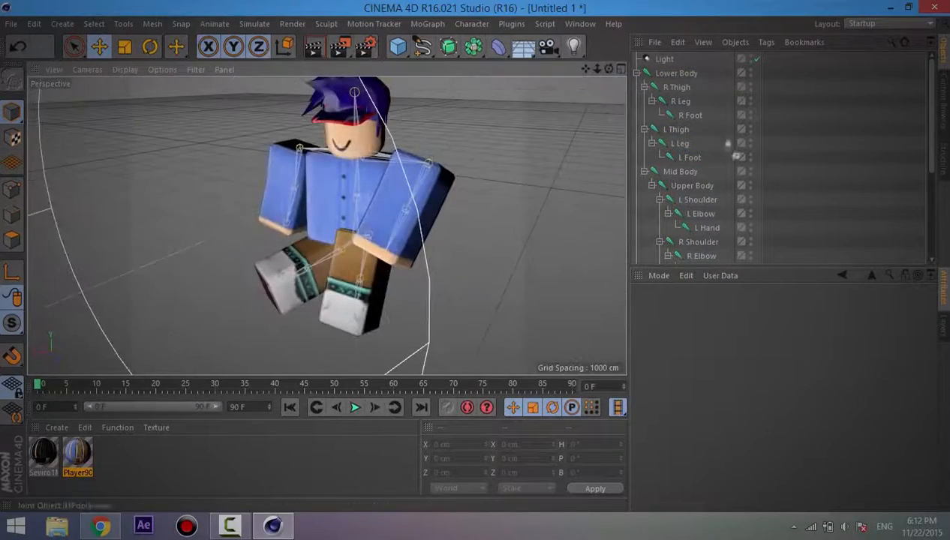
click(664, 59)
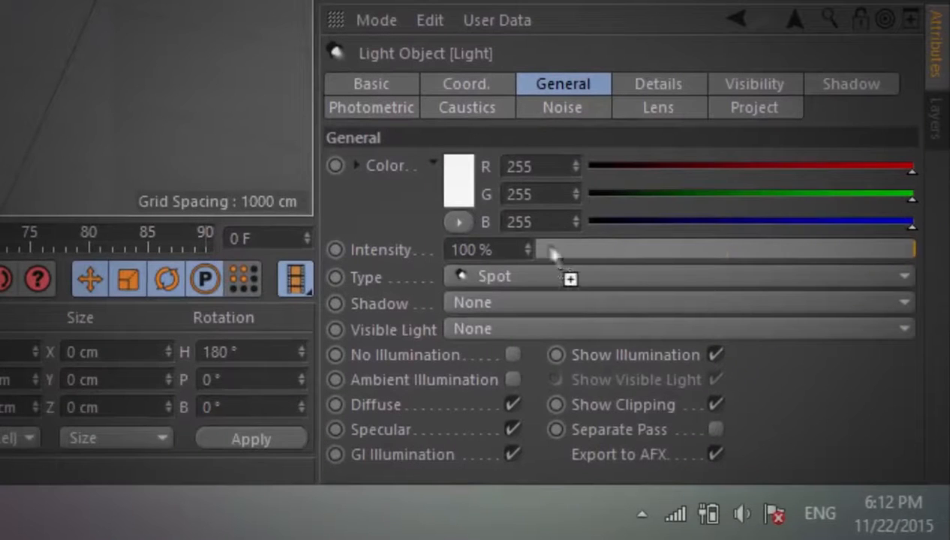
click(565, 308)
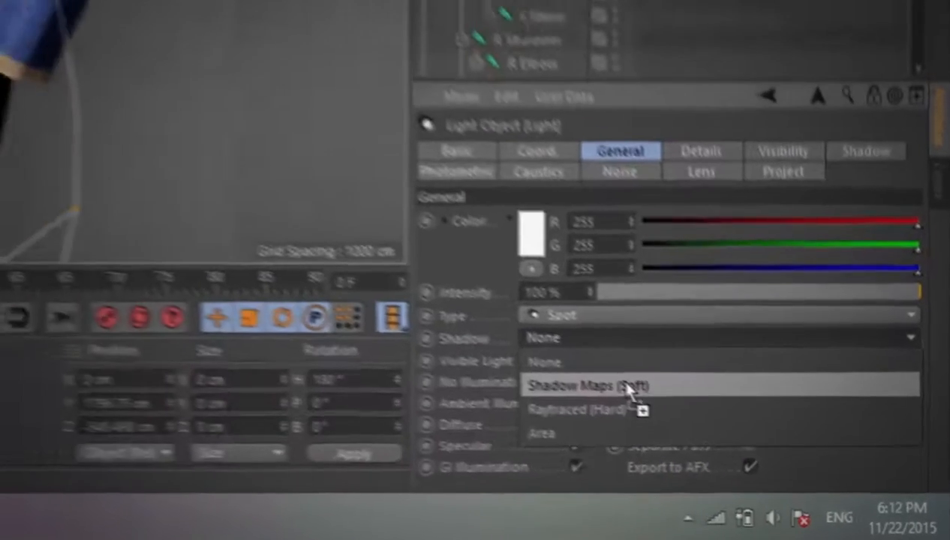
click(564, 360)
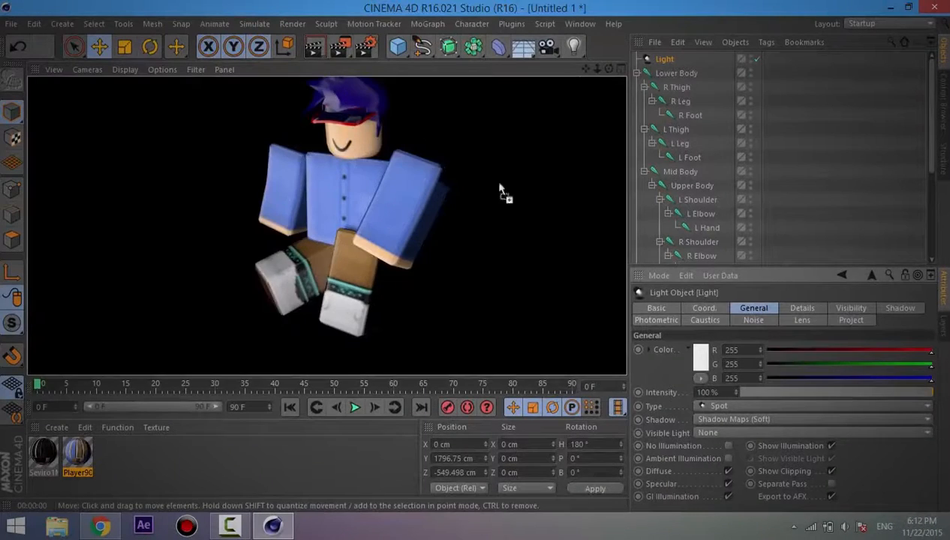
click(497, 185)
scroll(389, 111, up, 3)
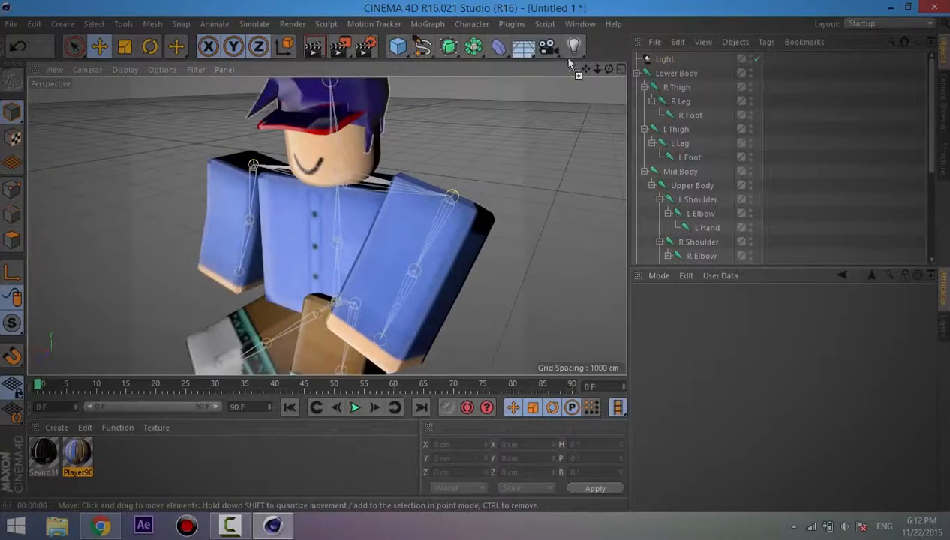
drag(609, 69, 378, 16)
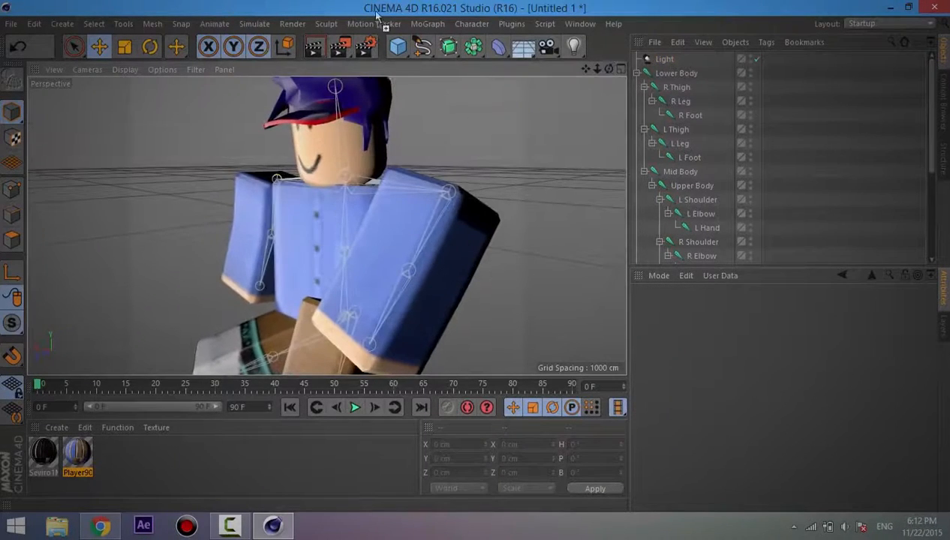
click(313, 49)
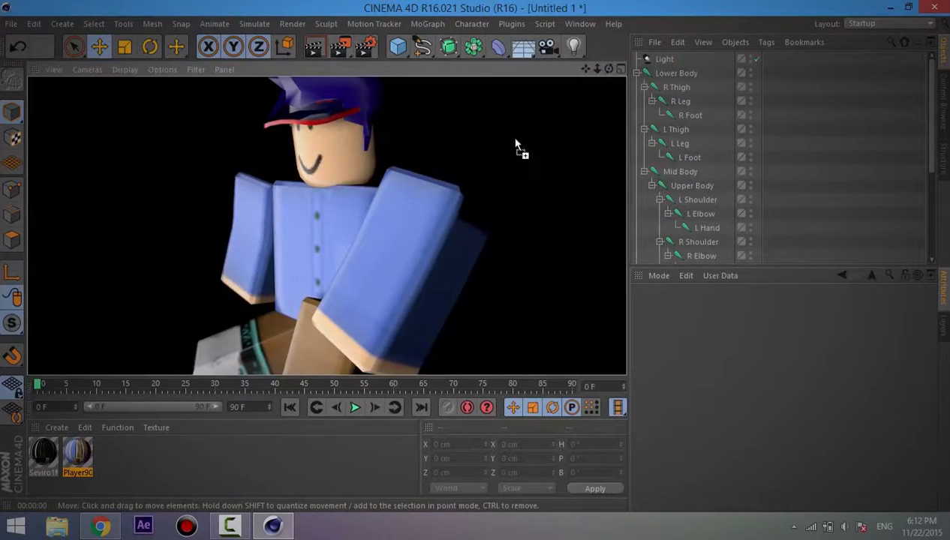
Change the spot light's shadow type to Raytraced (Hard) and render the viewport to check the shadows.
click(664, 58)
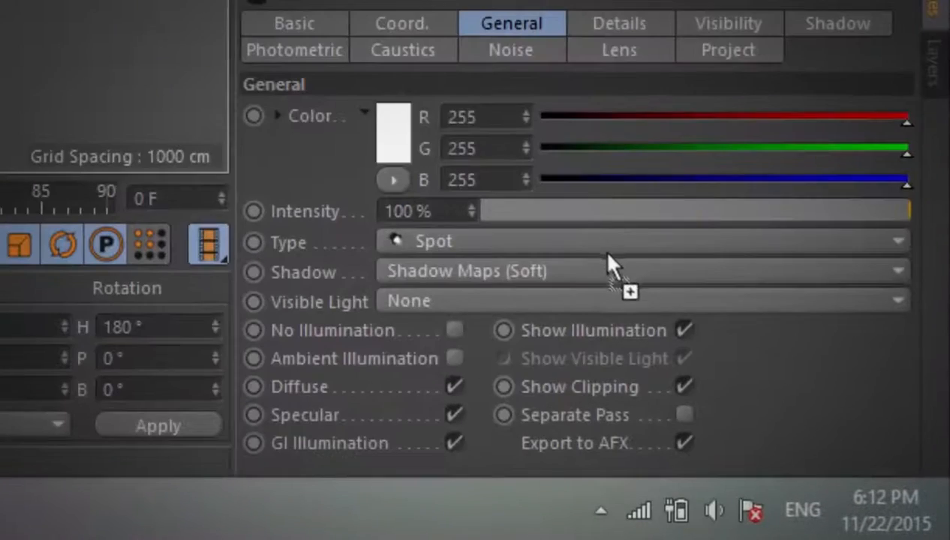
click(614, 270)
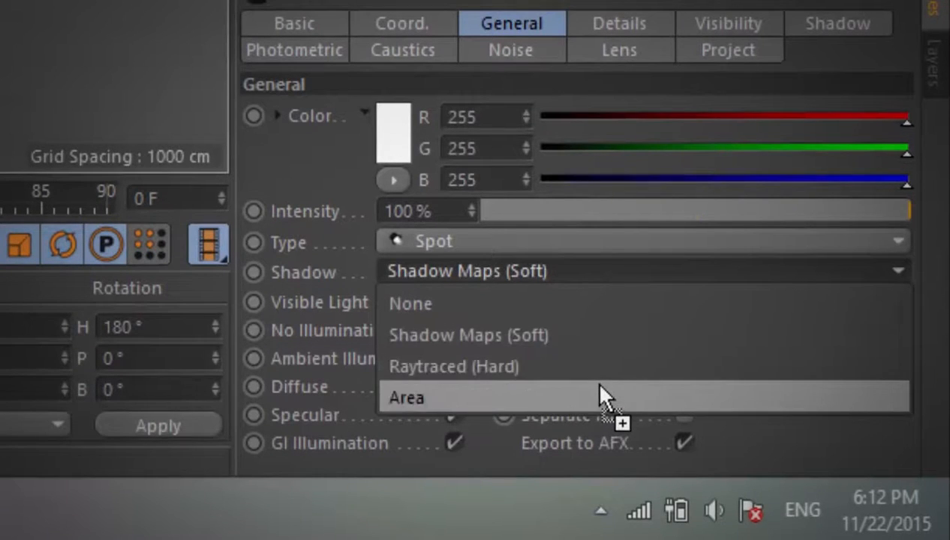
click(658, 367)
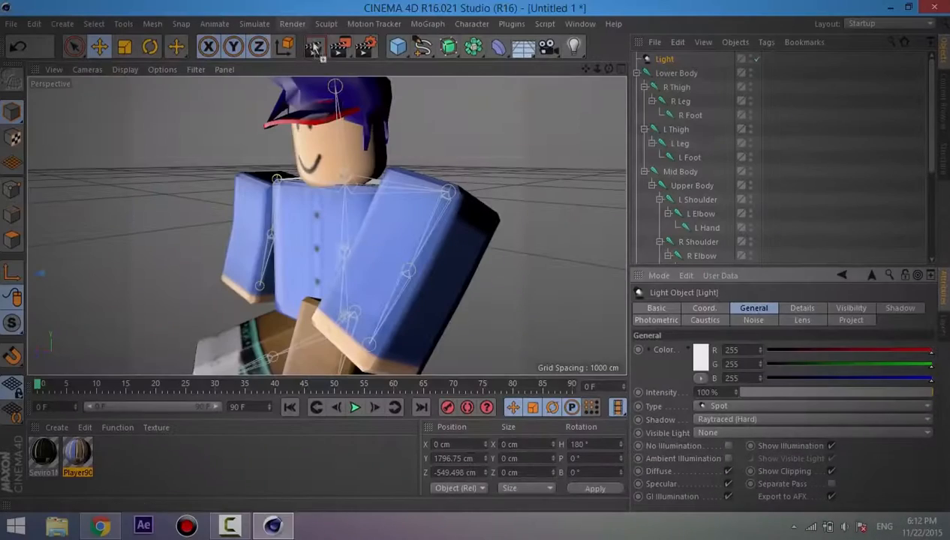
click(312, 45)
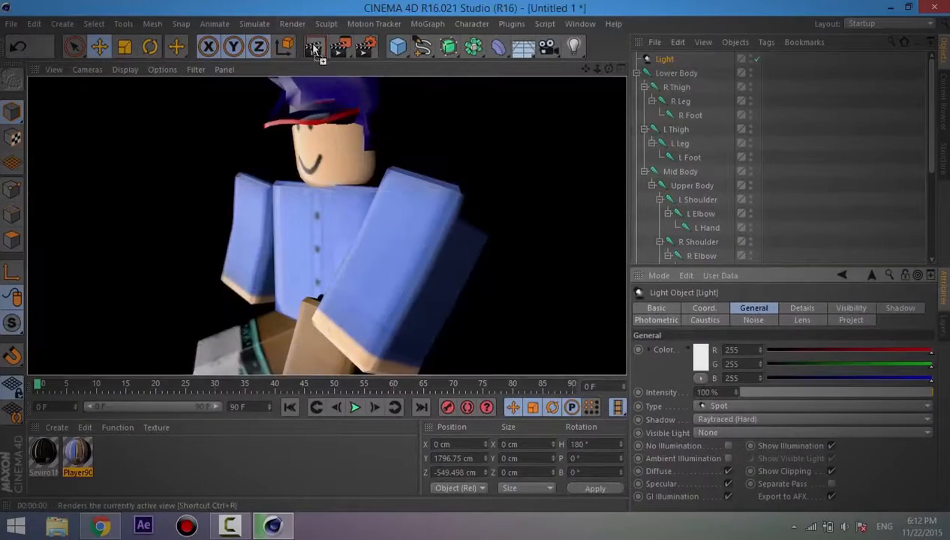
click(525, 191)
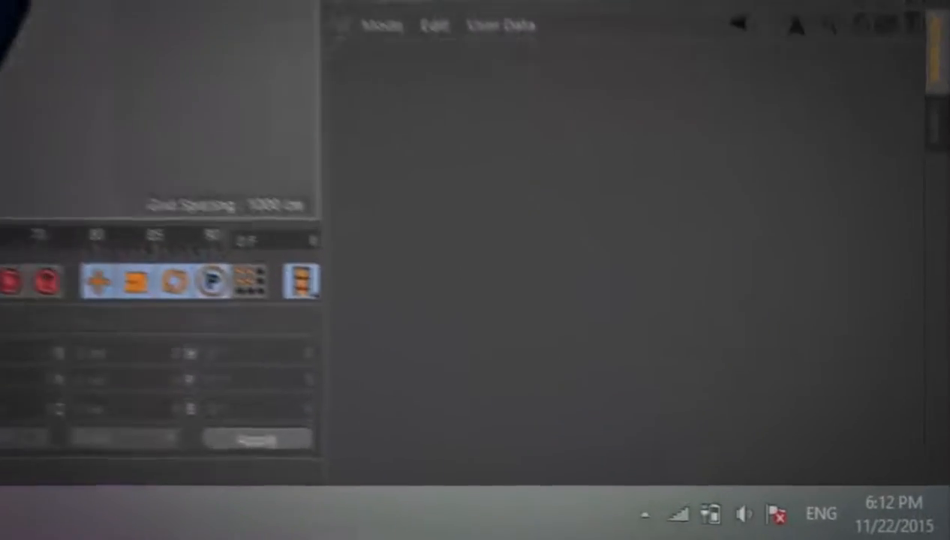
Switch the spot light's shadow type to Area and render the viewport to check the result.
click(664, 59)
click(576, 298)
click(554, 413)
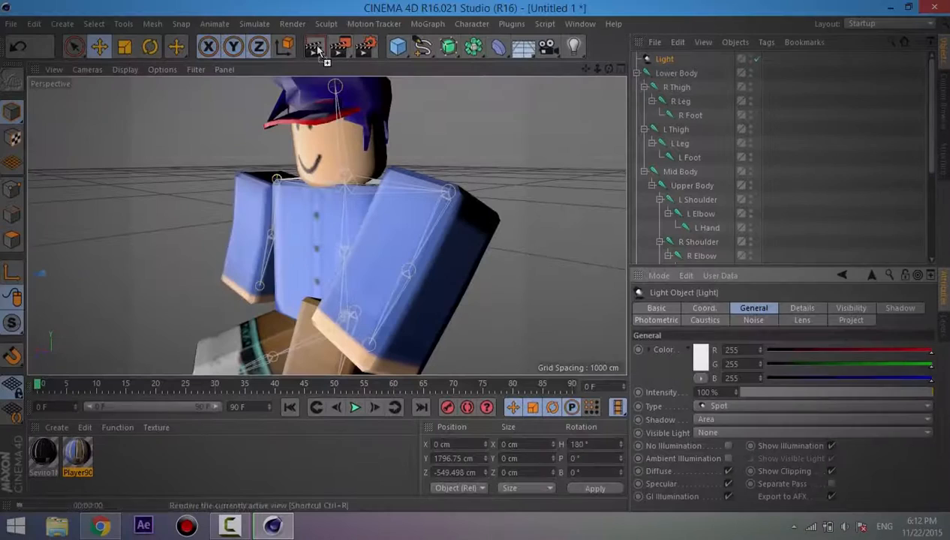
click(316, 47)
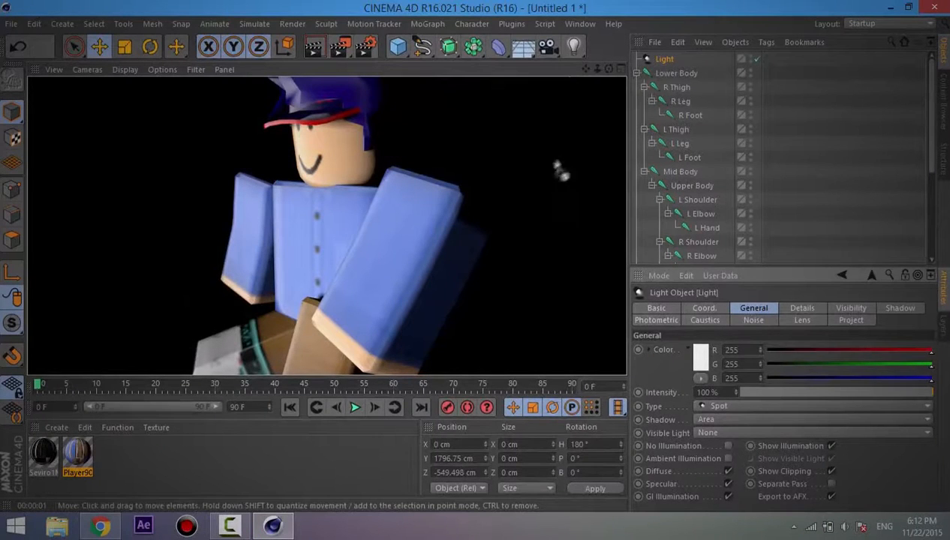
click(488, 162)
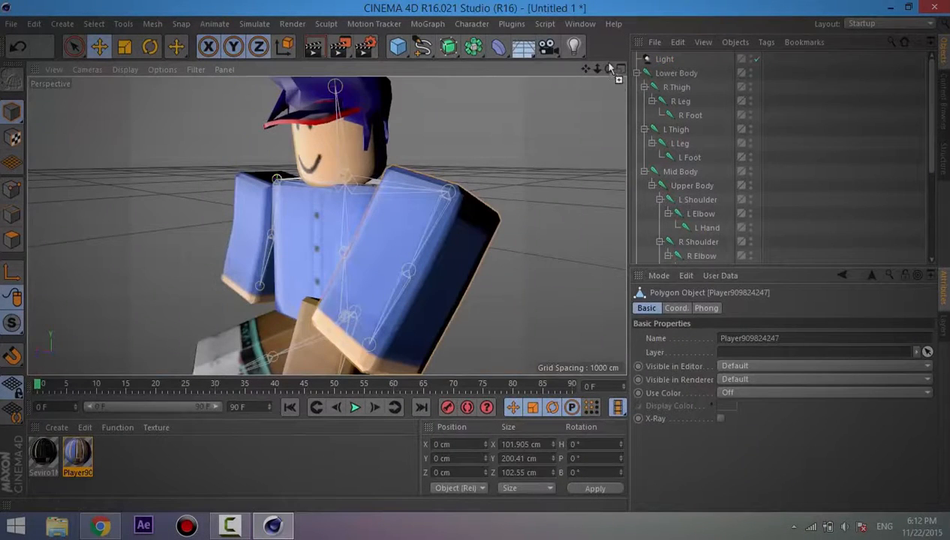
Set the render output size to 1920 x 1080 pixels and the resolution to 100 pixels/inch in the render settings.
drag(608, 69, 484, 272)
drag(588, 83, 540, 126)
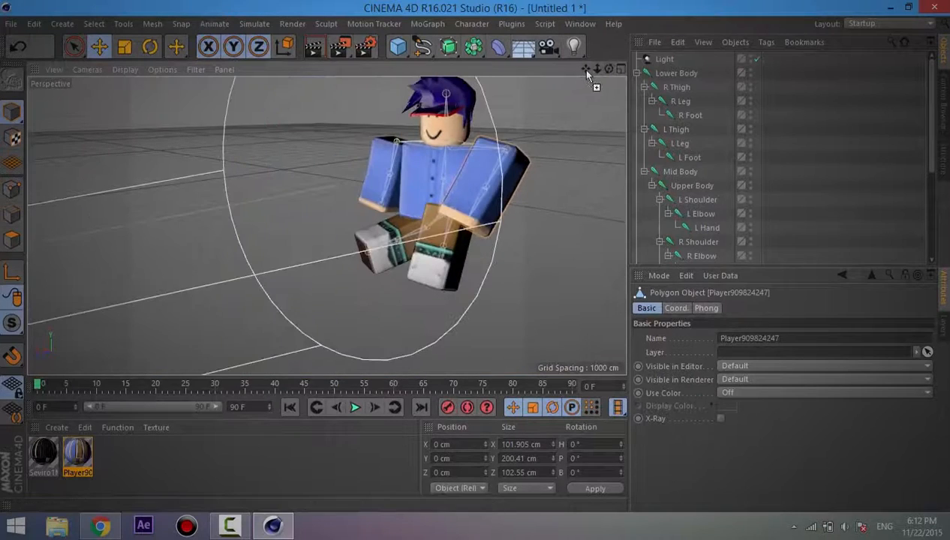
drag(578, 67, 574, 96)
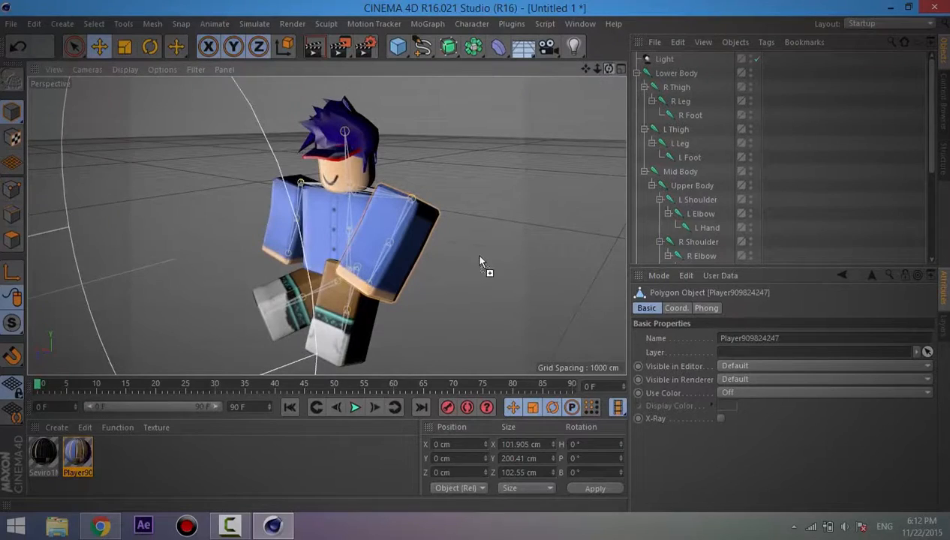
mouse_move(481, 262)
alt+mouse_down()
mouse_move(498, 267)
mouse_move(481, 269)
alt+mouse_up()
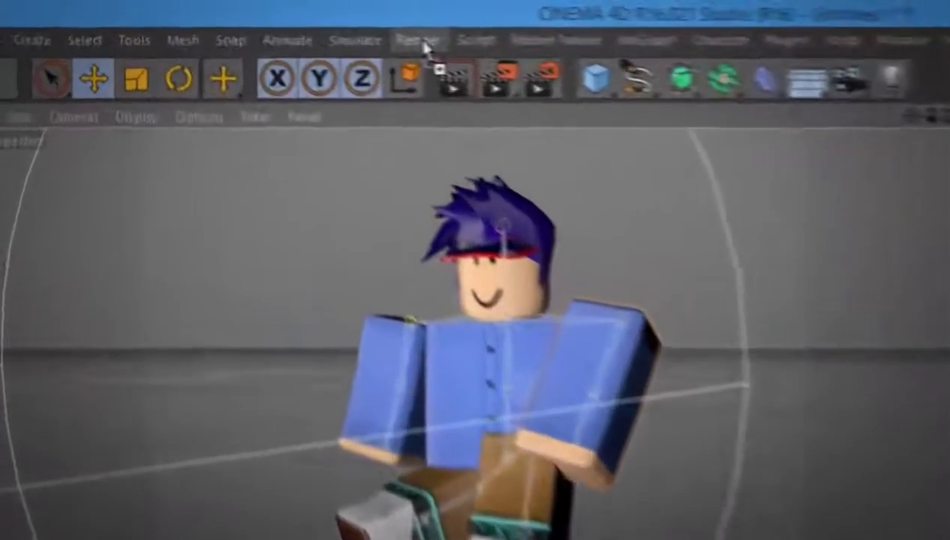
click(293, 24)
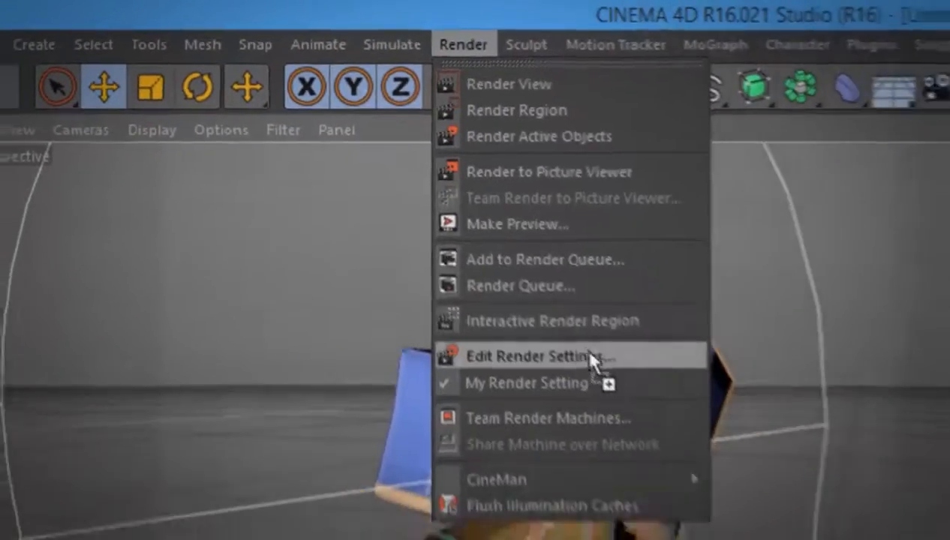
click(574, 397)
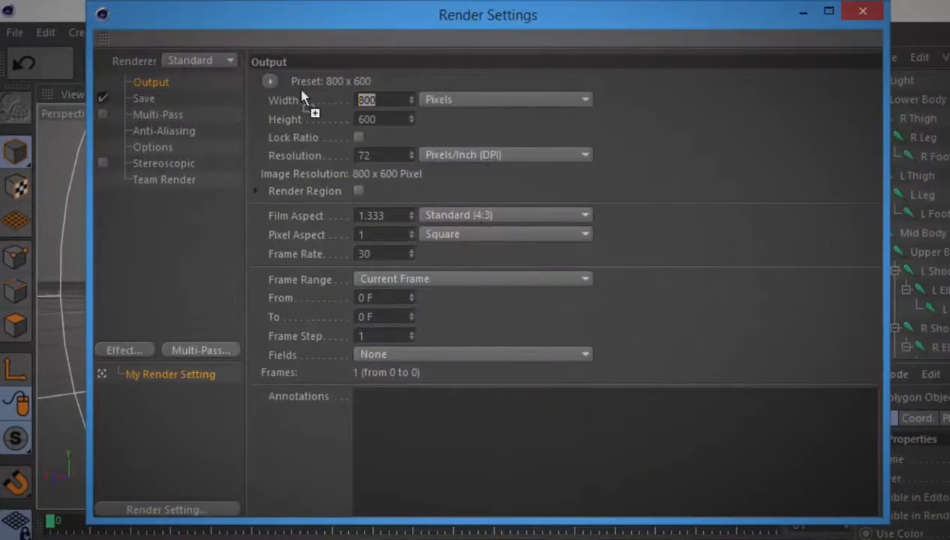
text(1920)
key(Tab)
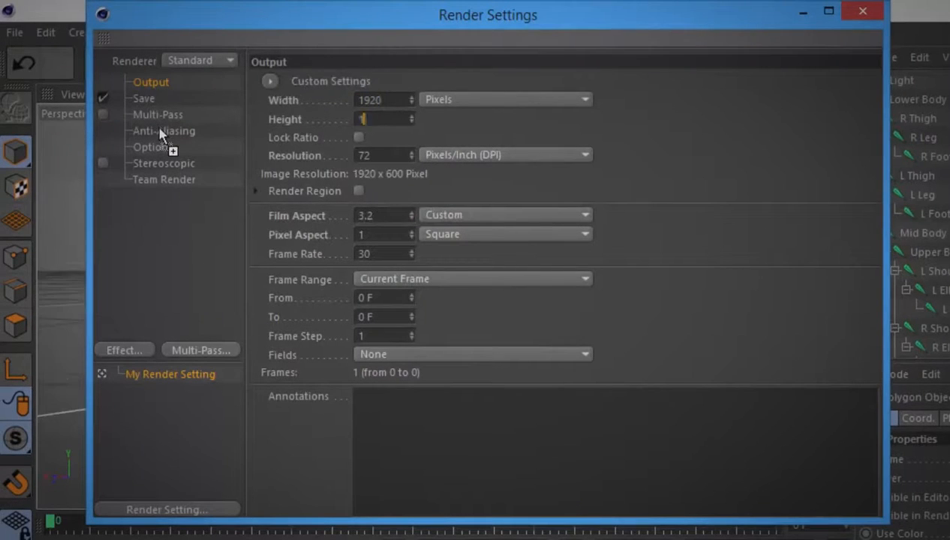
text(1080)
key(Tab)
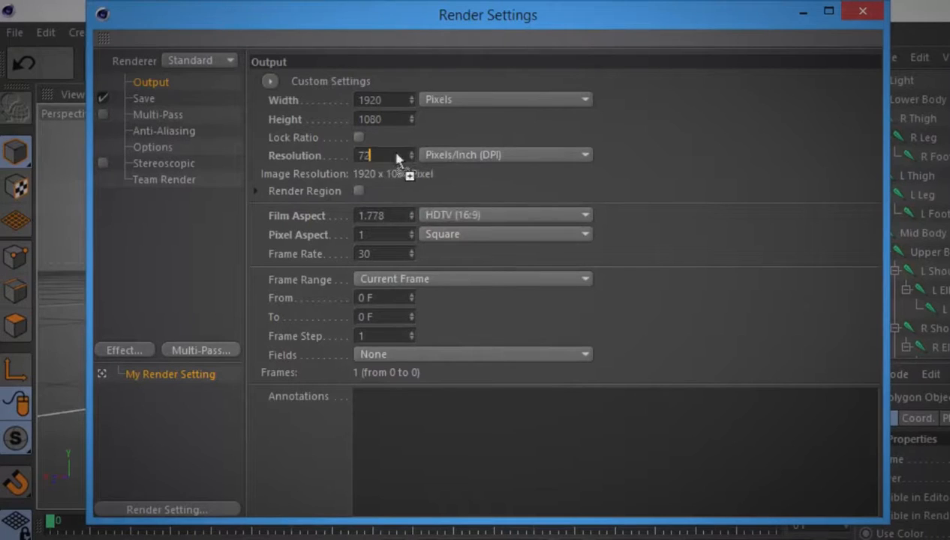
text(100)
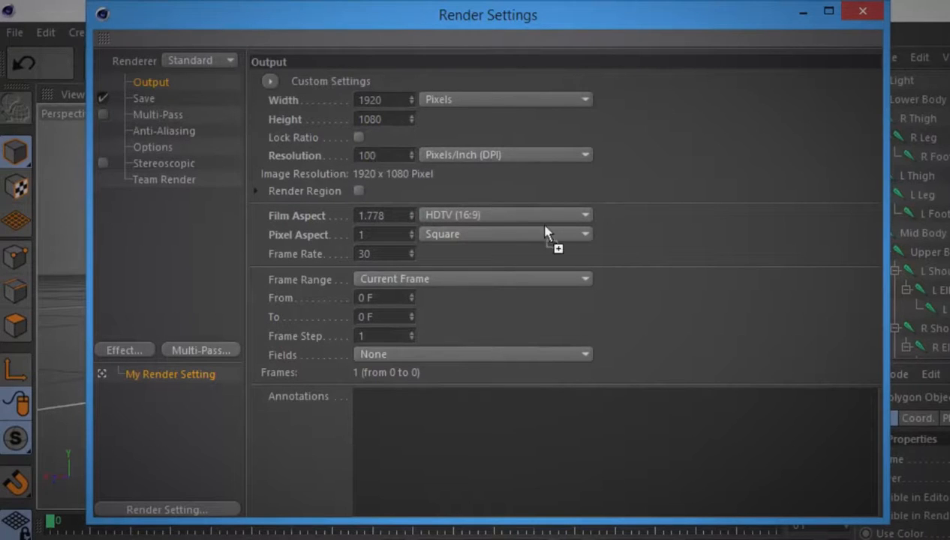
Set the save format of the rendered image to PNG in the render settings.
click(144, 99)
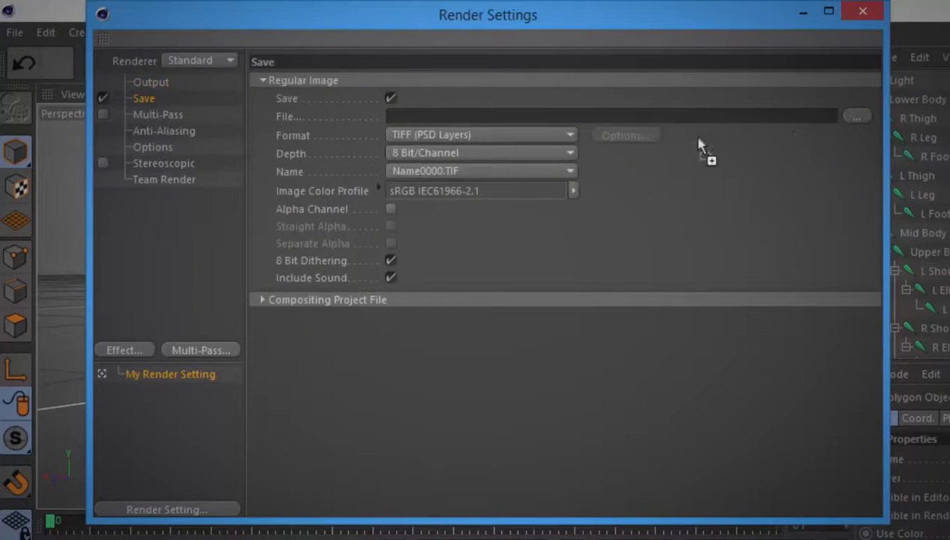
click(537, 134)
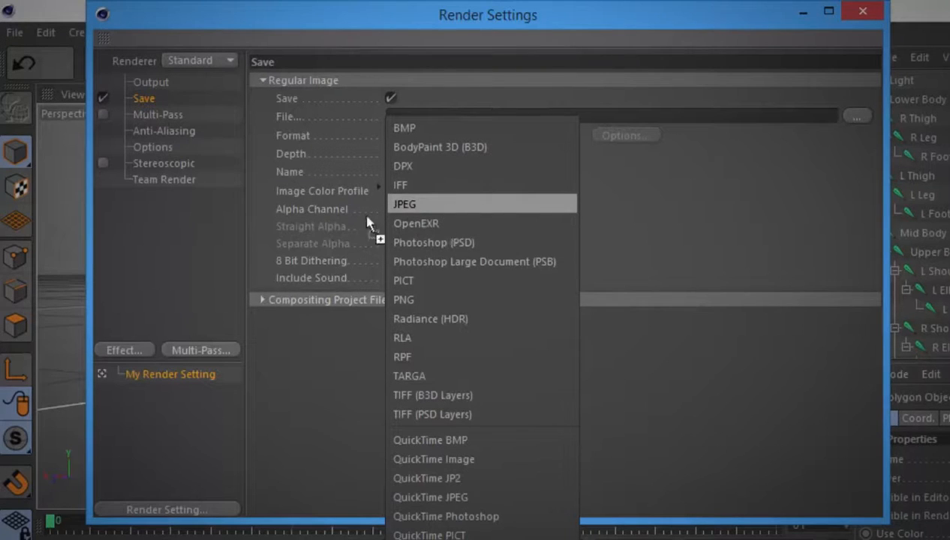
click(415, 205)
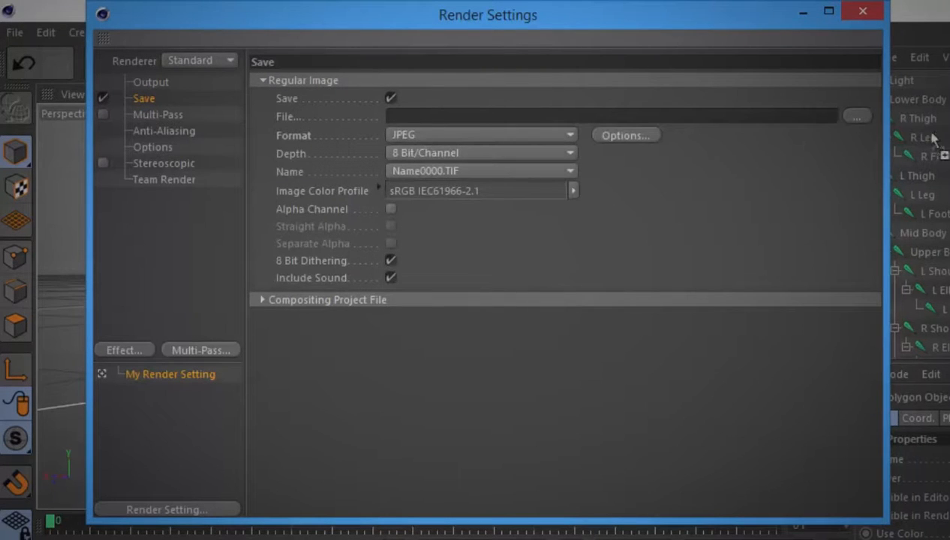
click(559, 138)
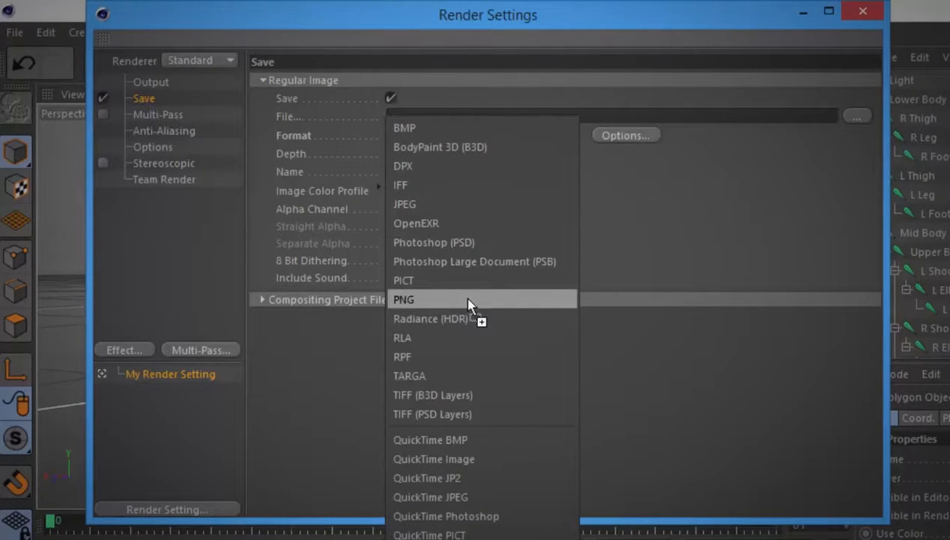
click(480, 300)
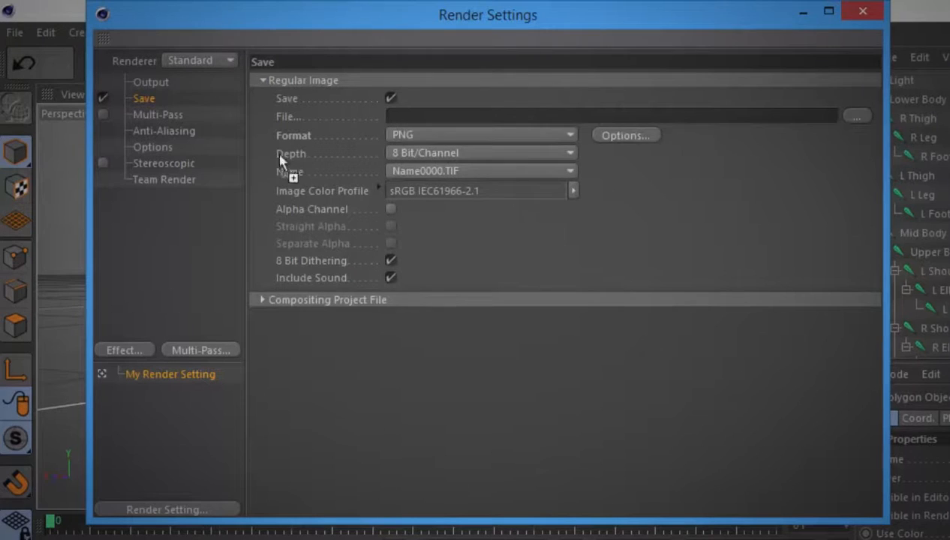
Enable the Alpha Channel option for the saved image in the render settings.
click(212, 83)
click(218, 101)
click(391, 209)
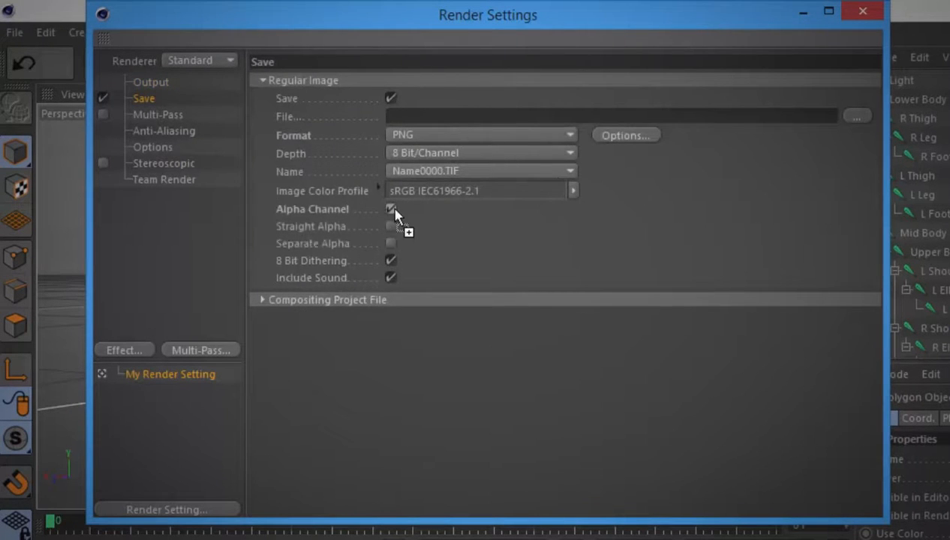
Set the render's output file to Render9.png in the ROBLOX Rigs folder and close the render settings.
click(863, 118)
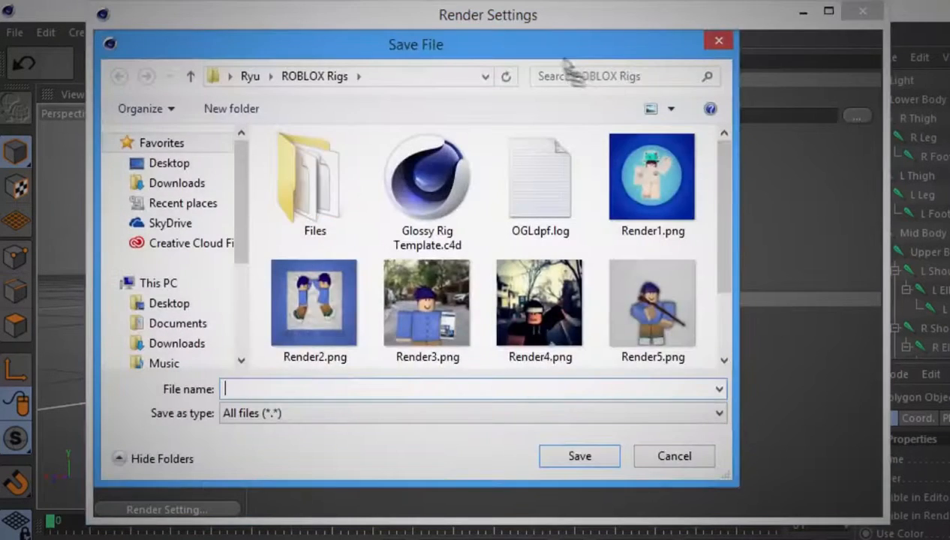
drag(567, 61, 698, 83)
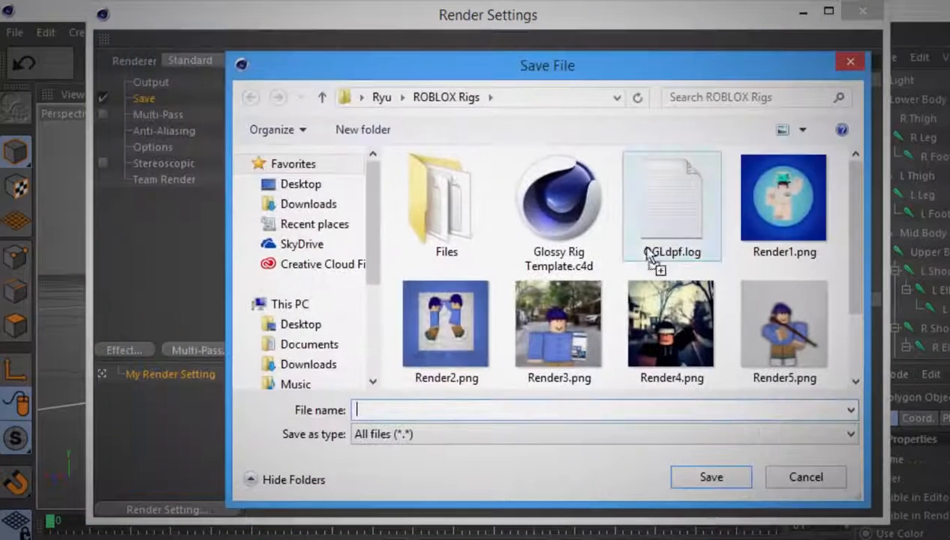
drag(856, 293, 859, 378)
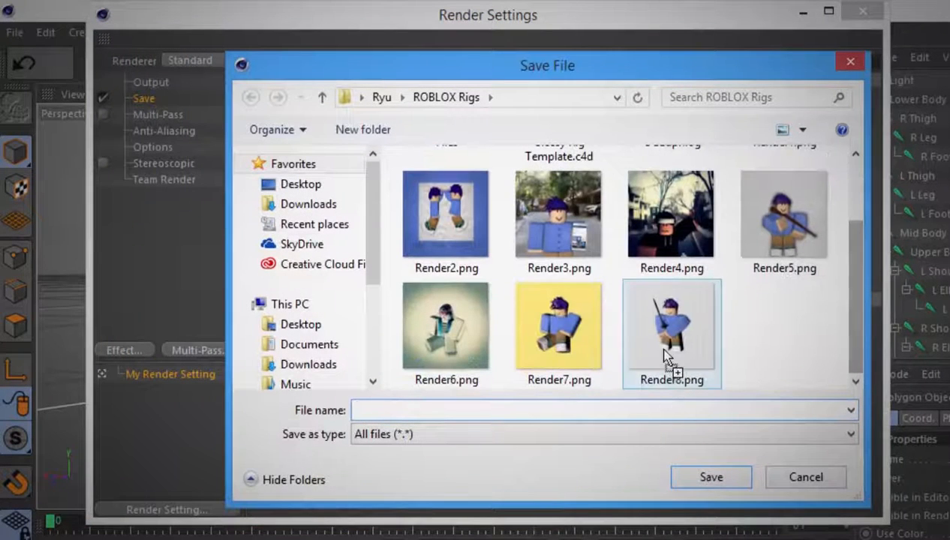
click(670, 373)
double_click(397, 413)
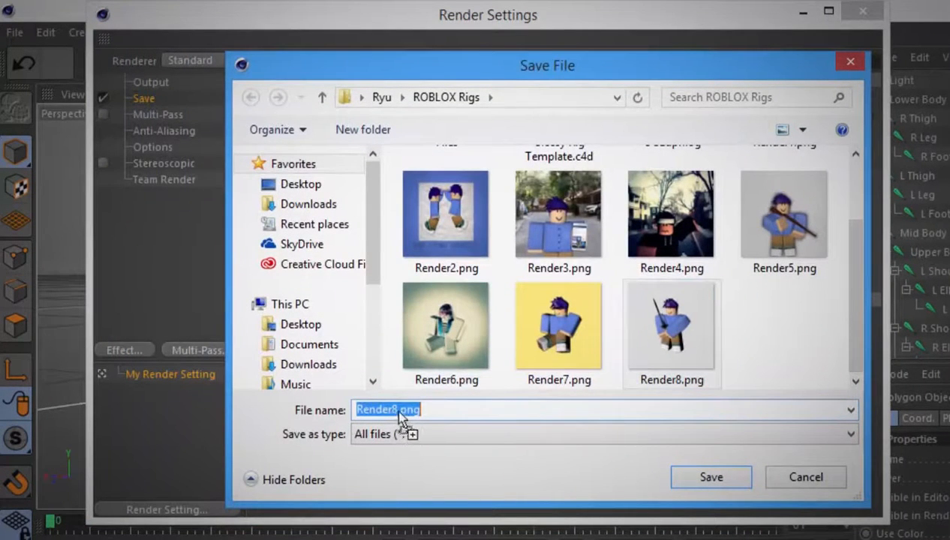
click(400, 413)
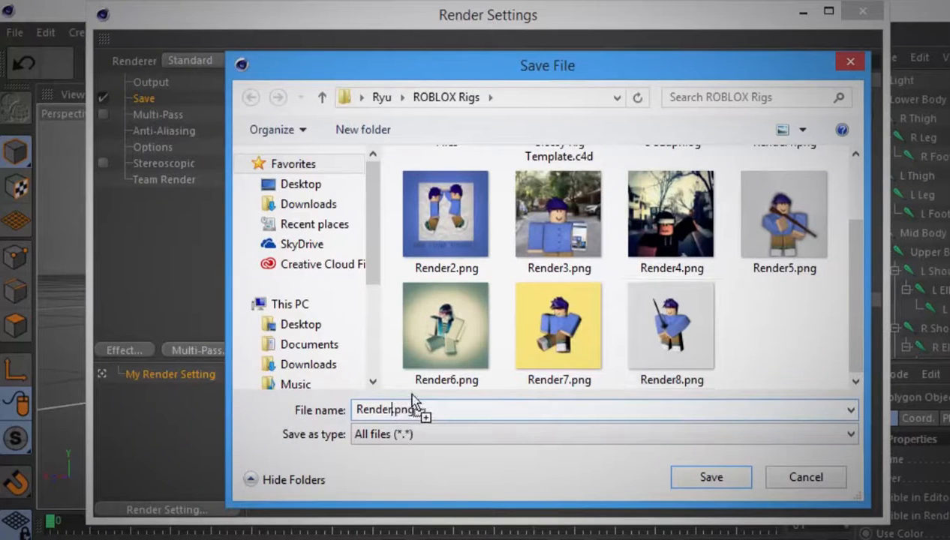
key(BackSpace)
text(9)
key(Return)
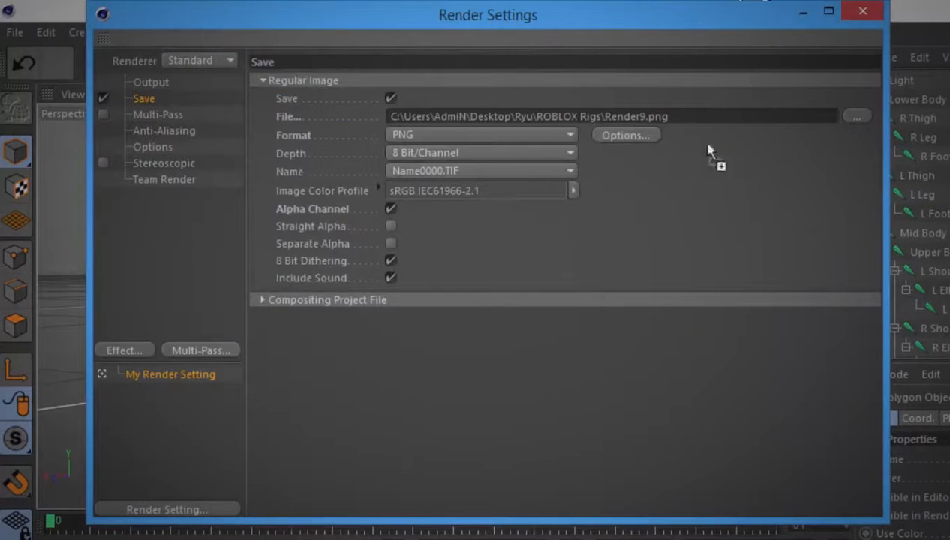
click(865, 11)
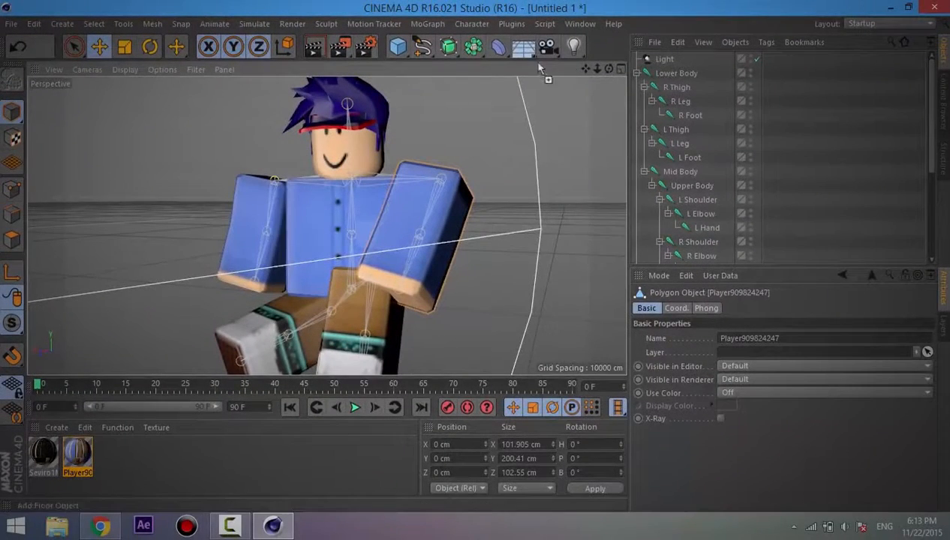
Frame the whole posed character in the perspective view and render the viewport to check the shot.
mouse_move(476, 259)
alt+mouse_down()
mouse_move(472, 271)
mouse_move(483, 268)
mouse_move(488, 191)
mouse_move(590, 89)
mouse_move(590, 71)
mouse_move(475, 257)
alt+mouse_up()
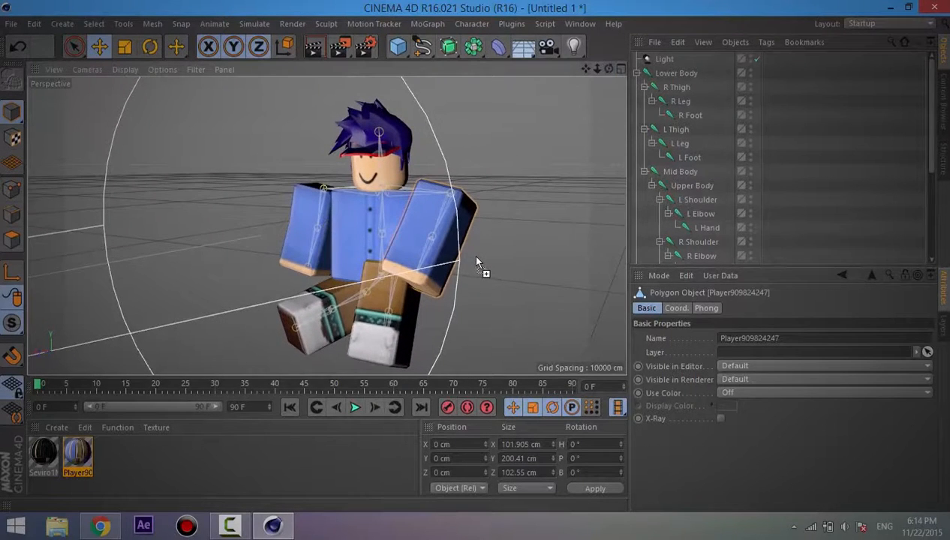
drag(589, 70, 470, 253)
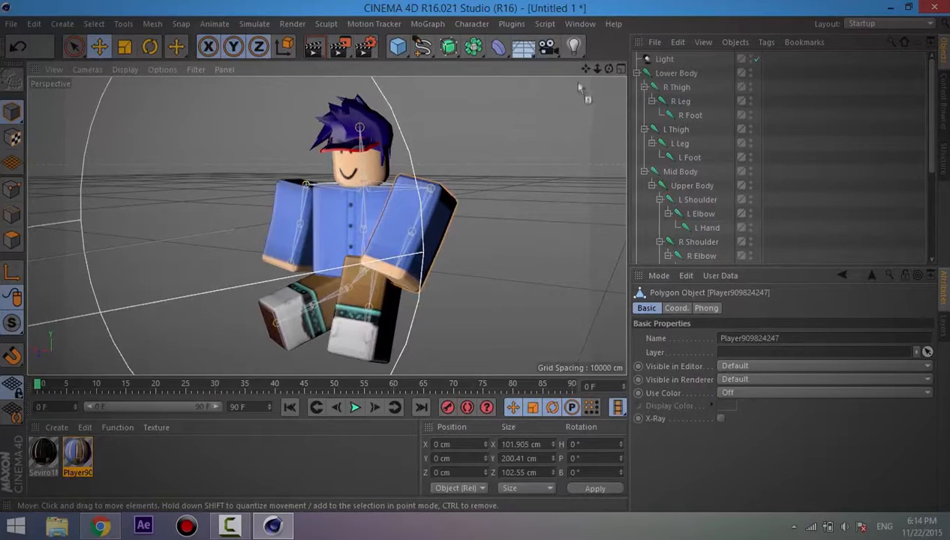
drag(586, 70, 477, 255)
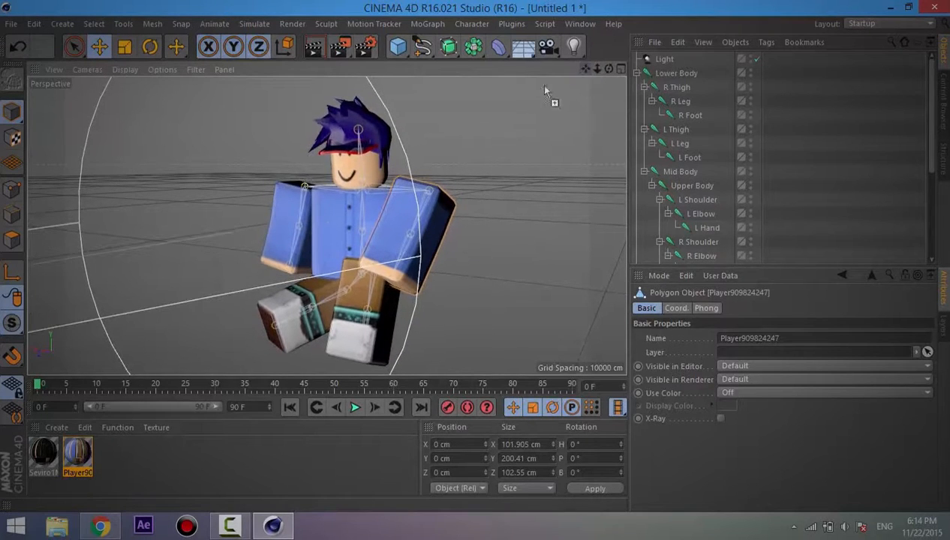
drag(608, 69, 477, 261)
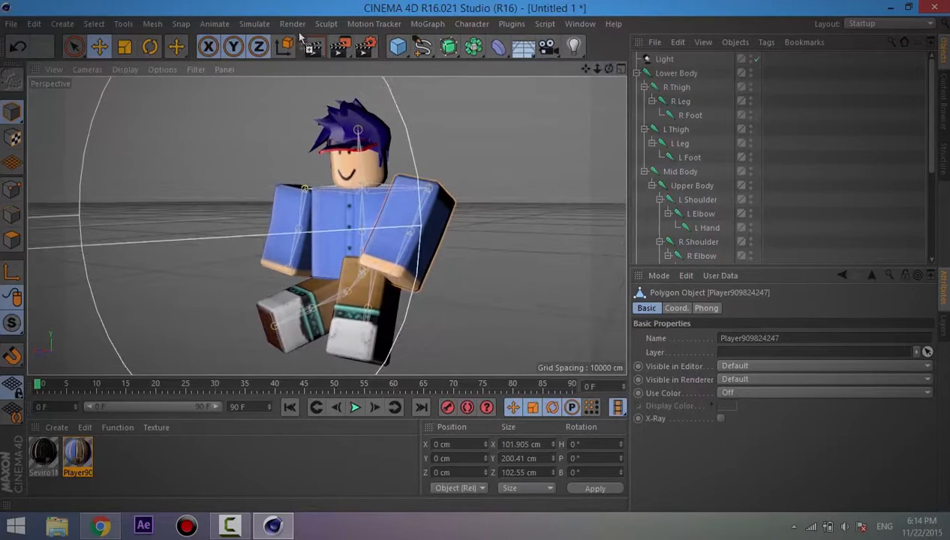
drag(609, 69, 478, 261)
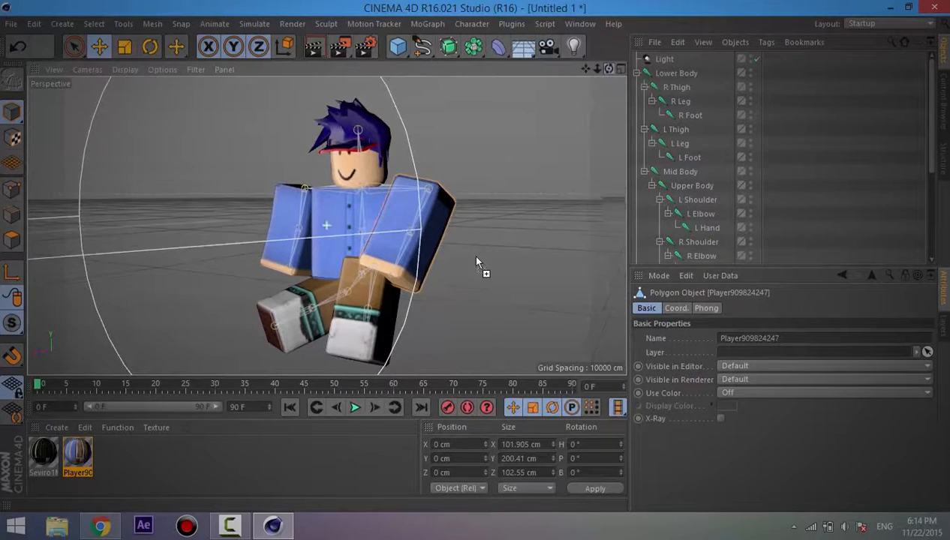
click(314, 47)
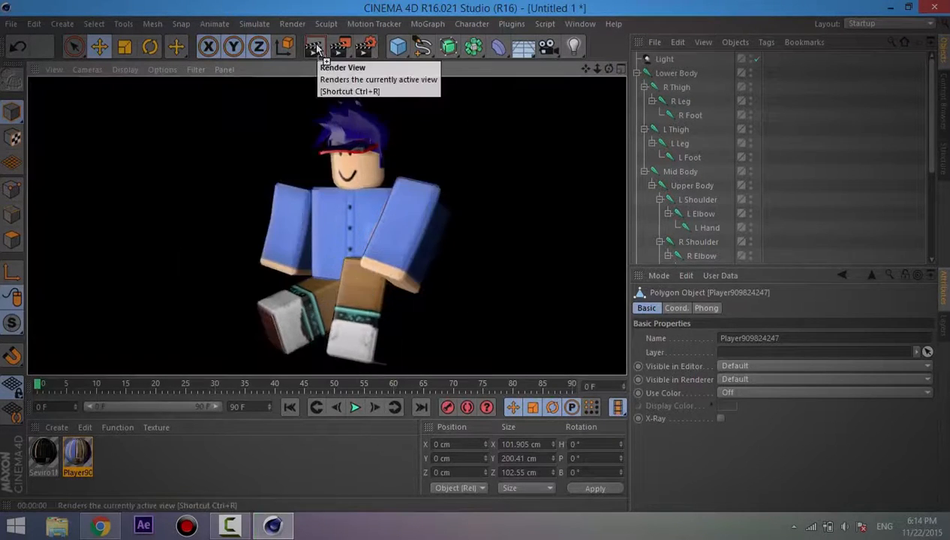
click(516, 149)
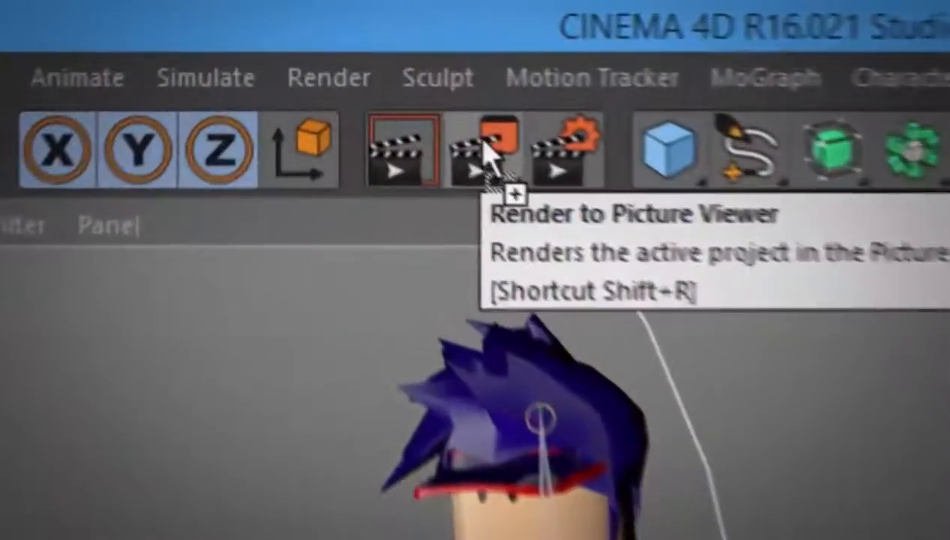
Render the project to the Picture Viewer, inspect the image up close and as a whole, and close the viewer.
click(485, 150)
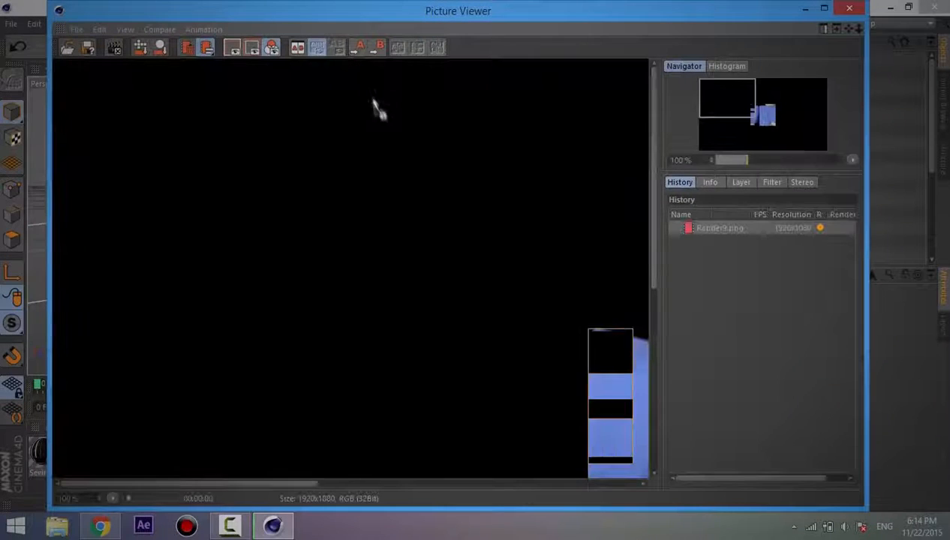
scroll(446, 193, down, 5)
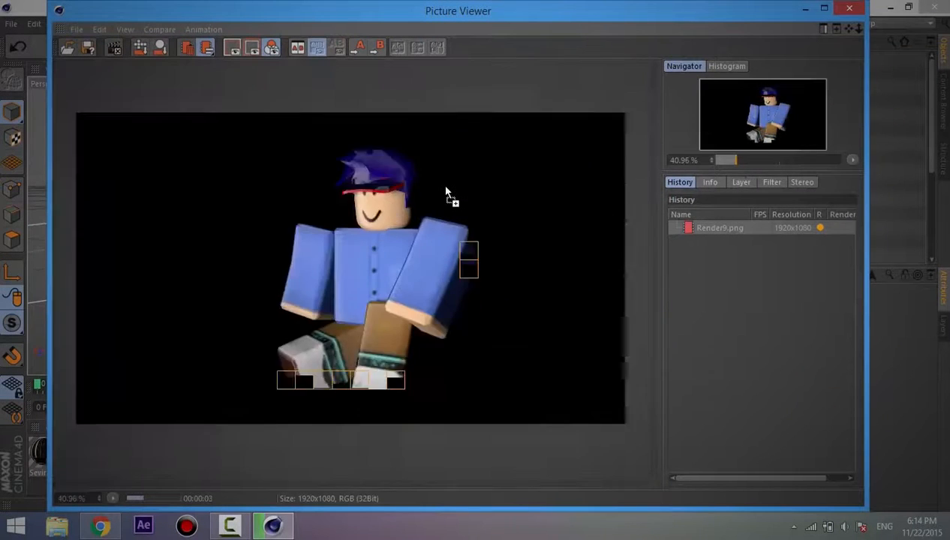
scroll(367, 263, up, 6)
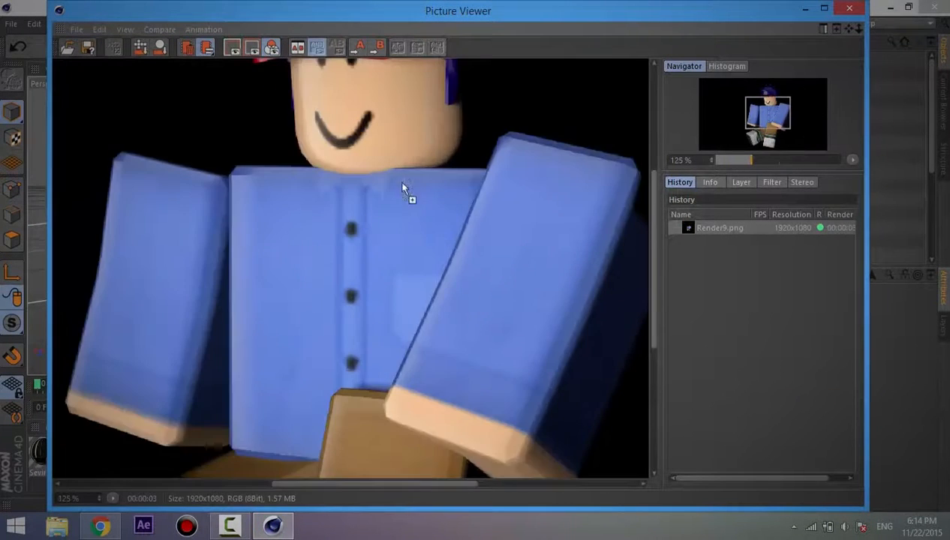
drag(402, 184, 435, 303)
scroll(474, 222, down, 6)
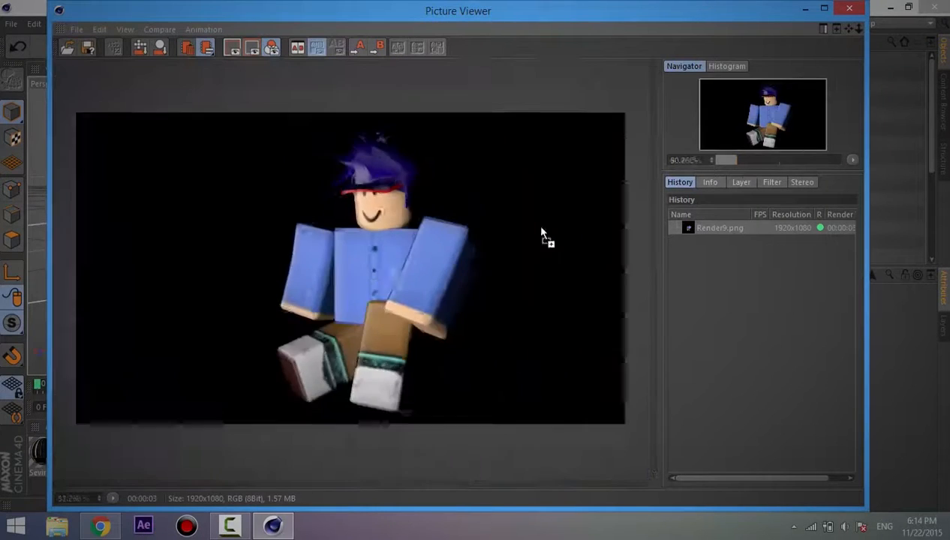
scroll(382, 258, up, 3)
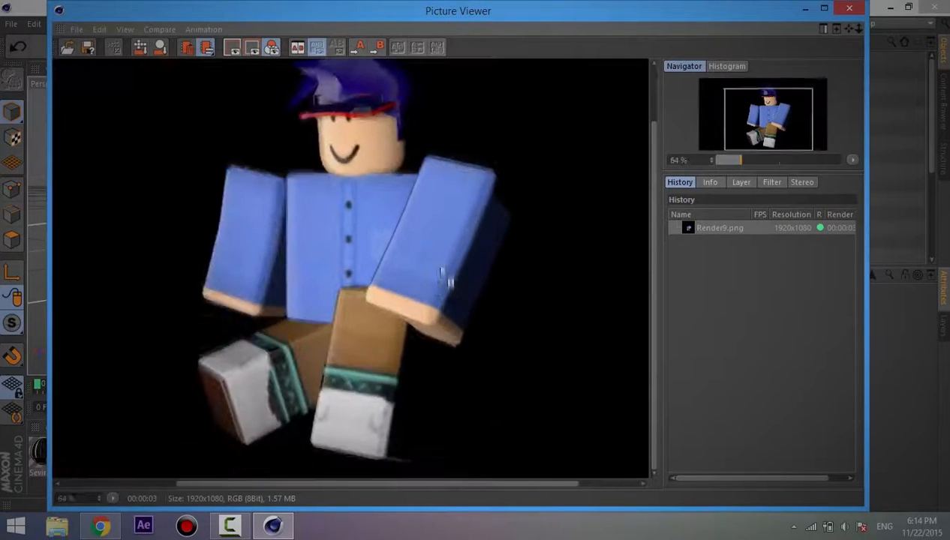
drag(578, 323, 596, 364)
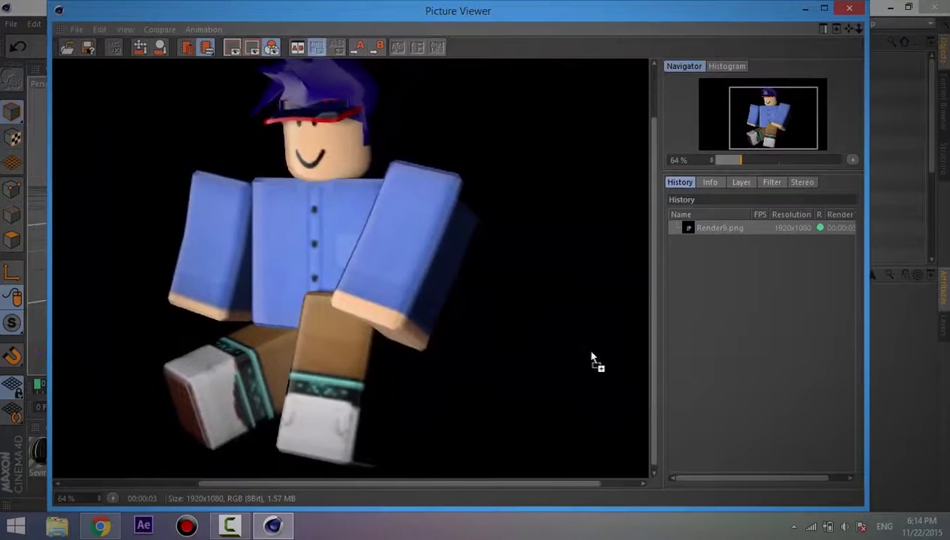
scroll(578, 270, down, 5)
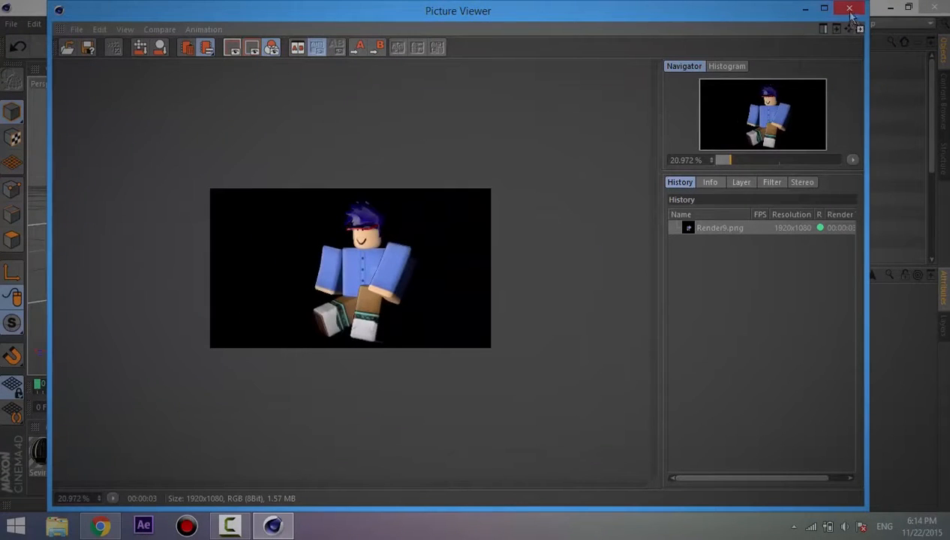
click(850, 9)
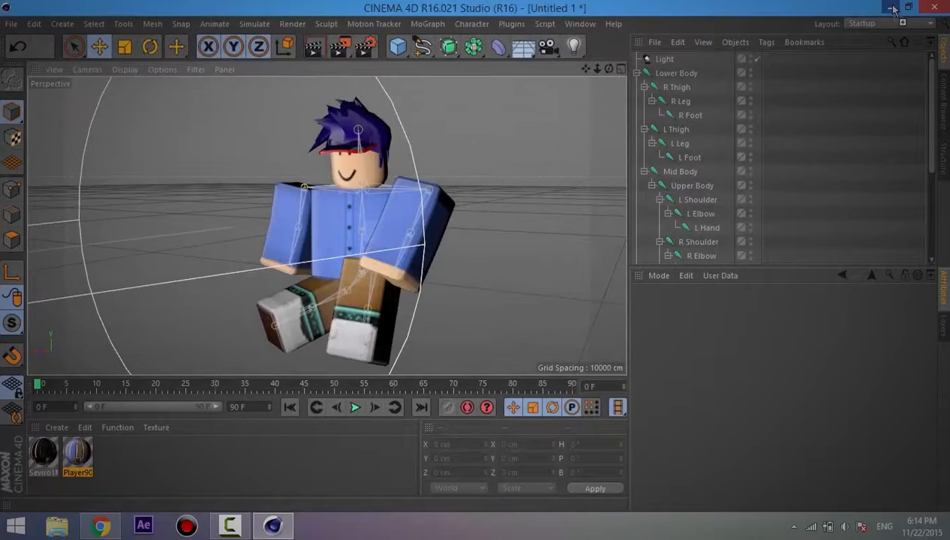
Close Cinema 4D and launch Adobe Photoshop CS5 from the desktop.
click(936, 9)
click(508, 323)
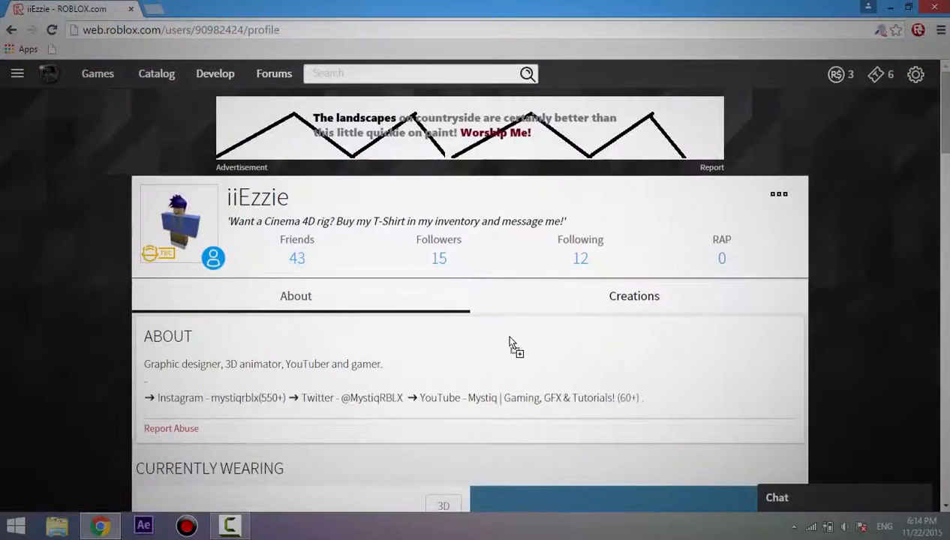
mouse_move(945, 522)
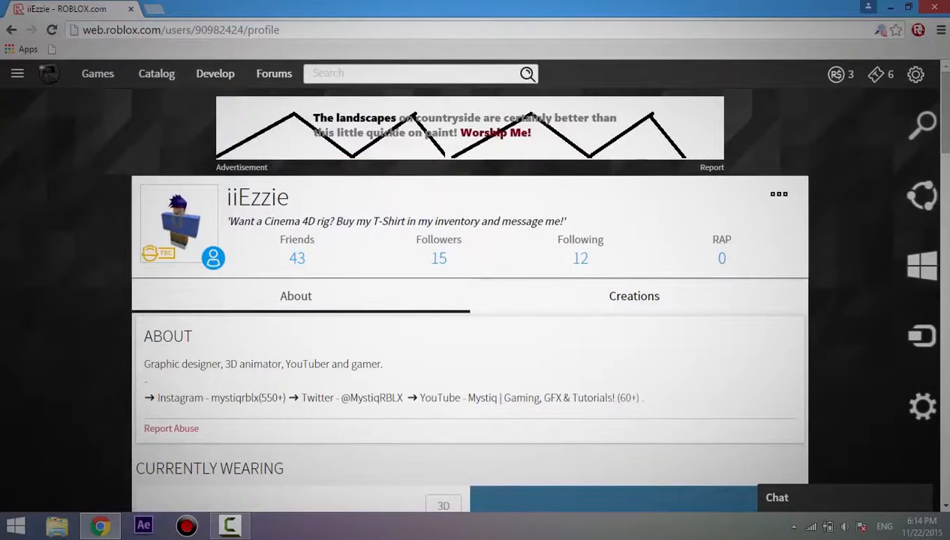
click(947, 526)
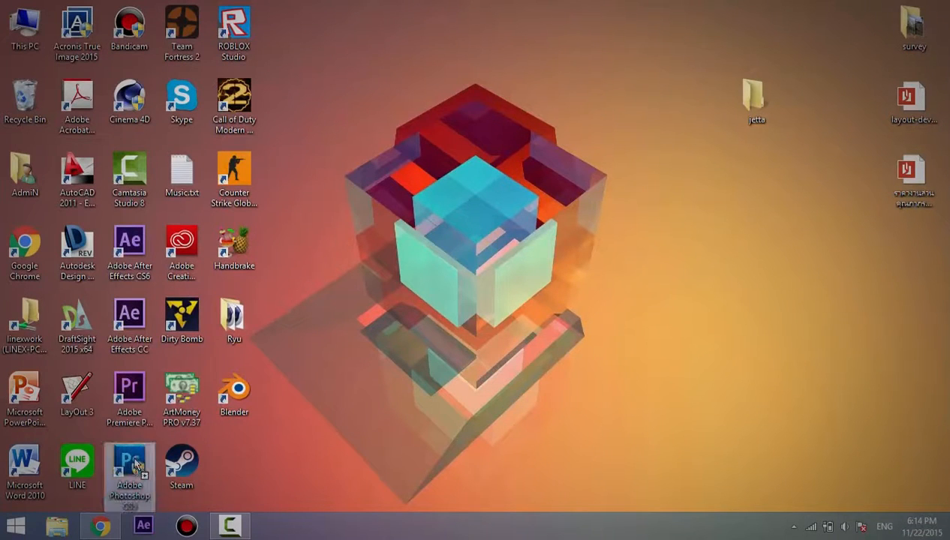
drag(135, 467, 308, 495)
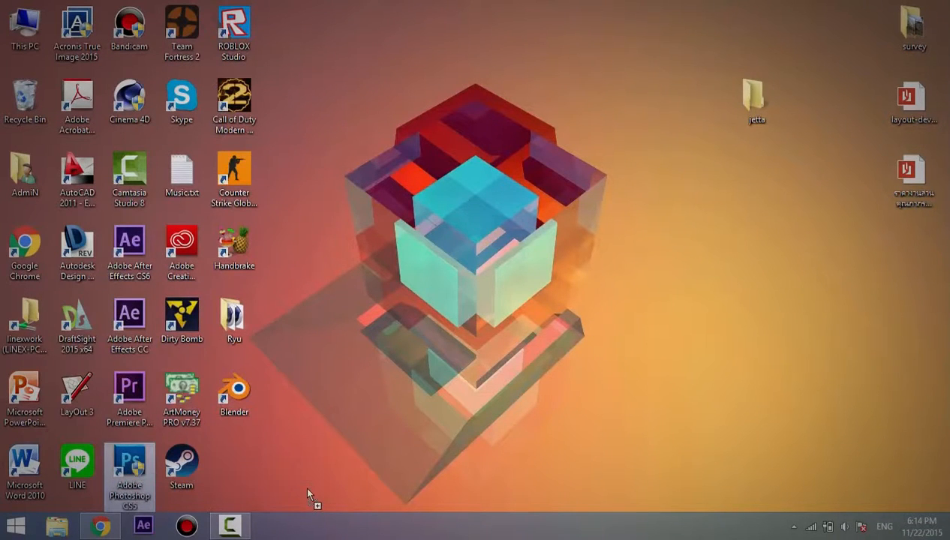
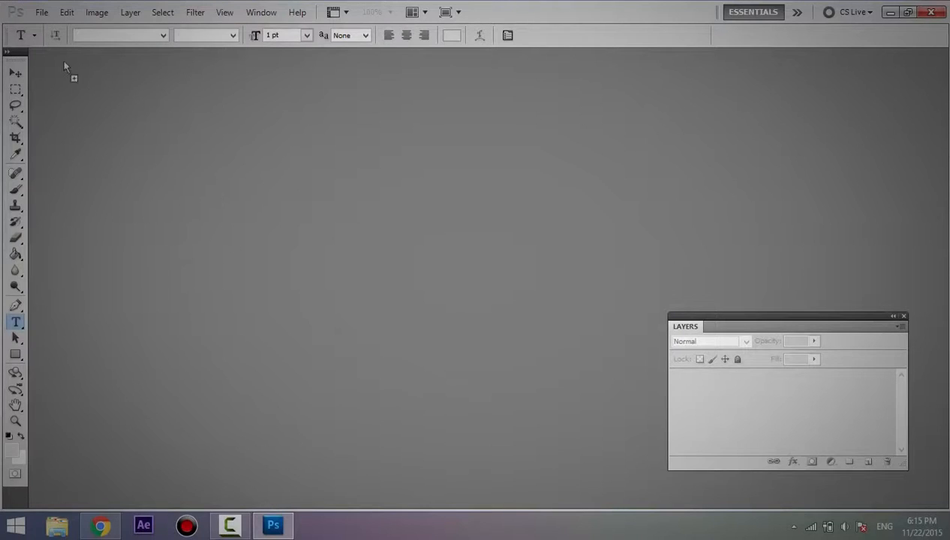
Create a new 1000 x 1000 pixel RGB document at 180 pixels/inch with a transparent background.
click(41, 12)
click(66, 30)
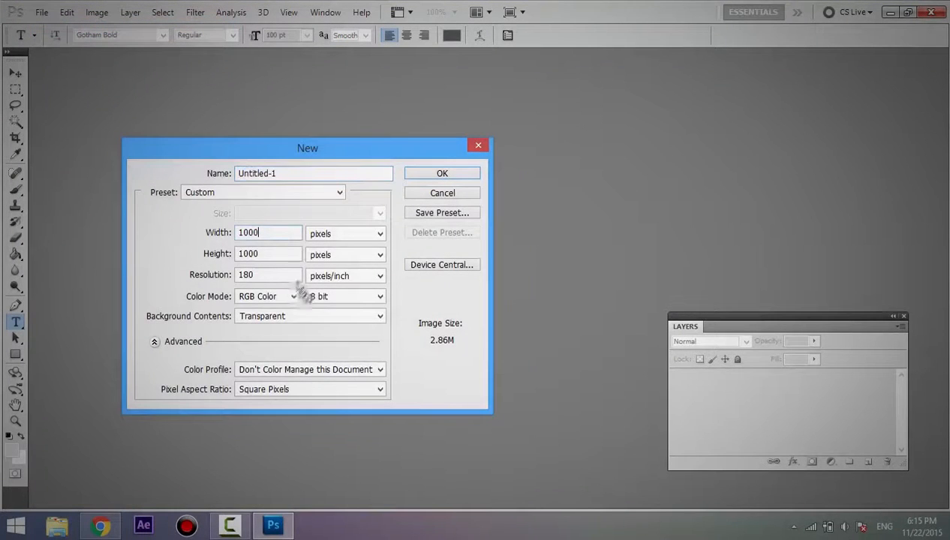
click(424, 175)
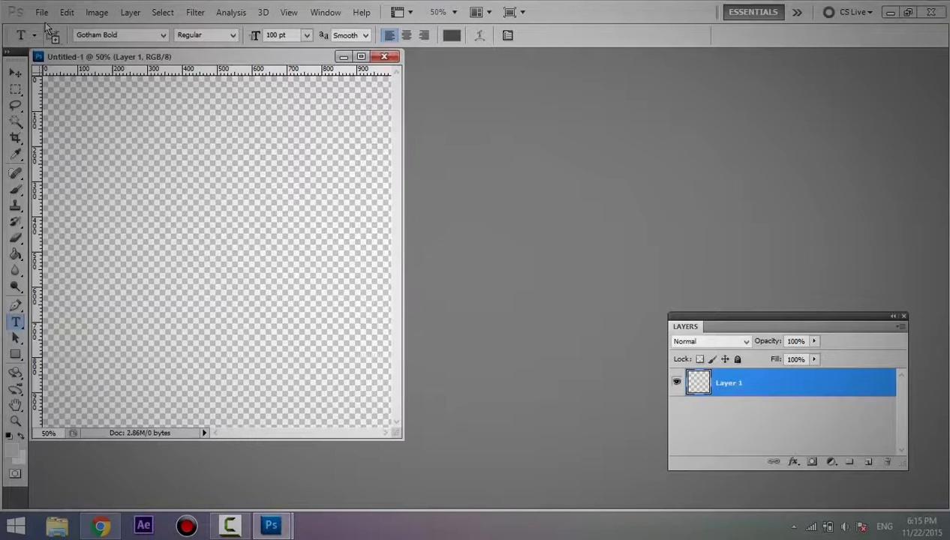
Open the rendered image Render9.png from the ROBLOX Rigs folder.
click(41, 12)
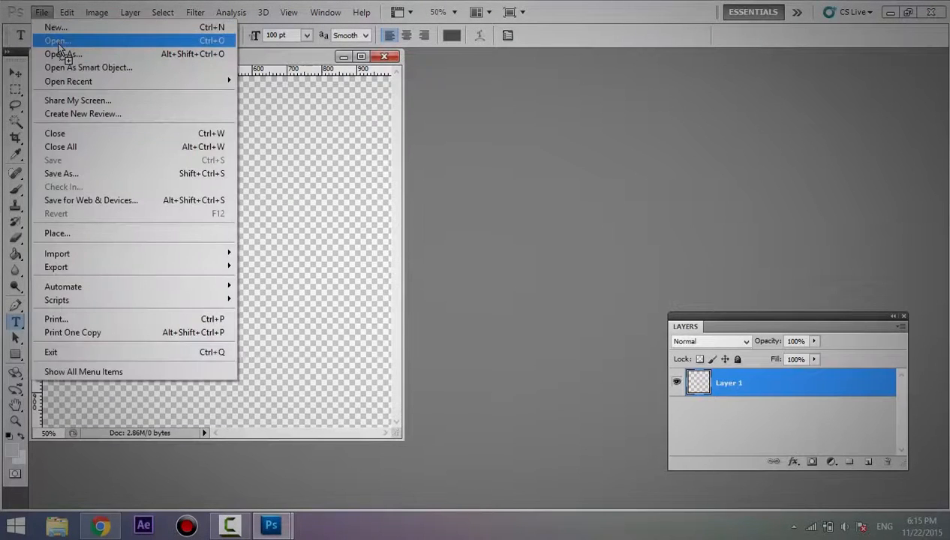
click(60, 42)
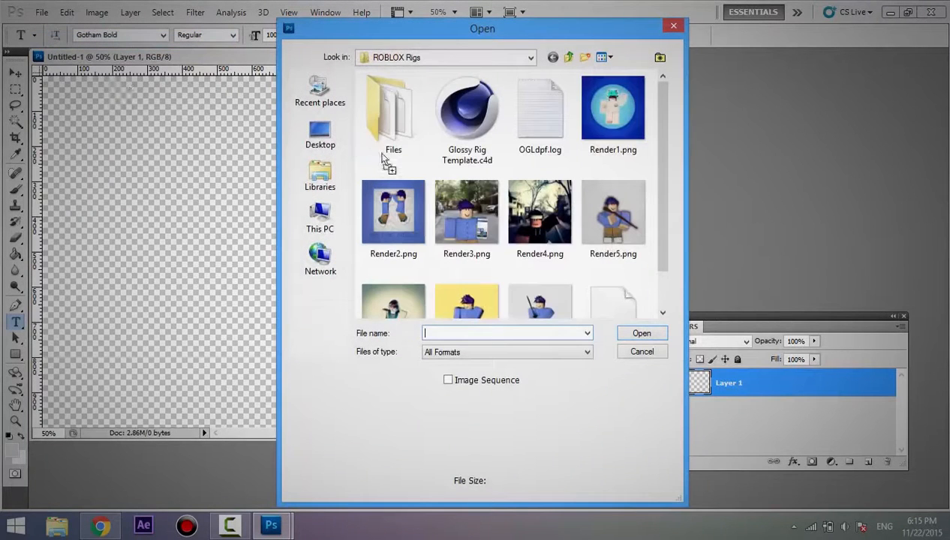
click(638, 316)
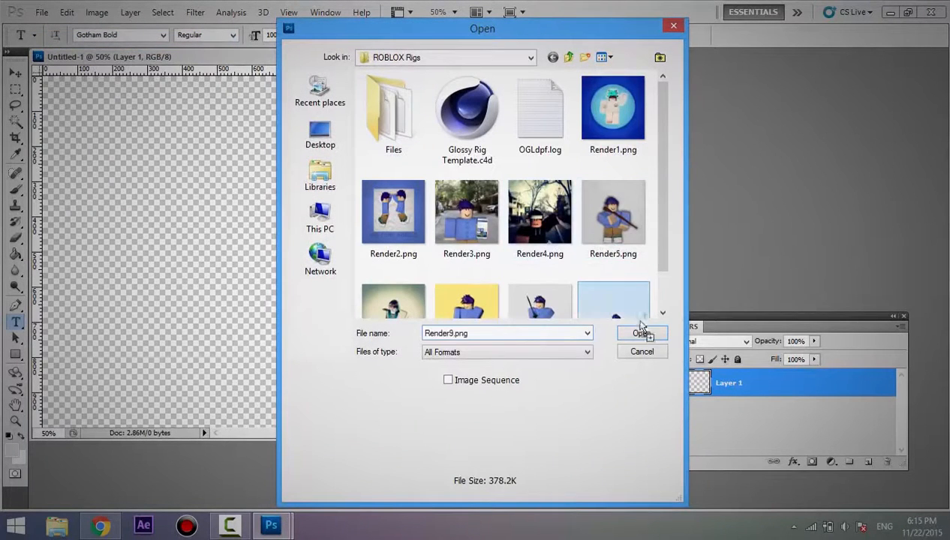
drag(670, 248, 671, 265)
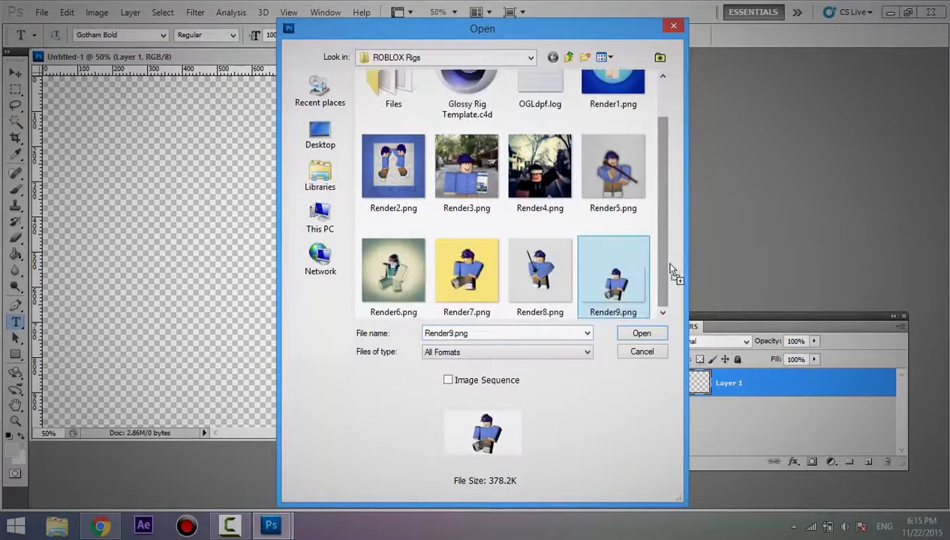
click(655, 336)
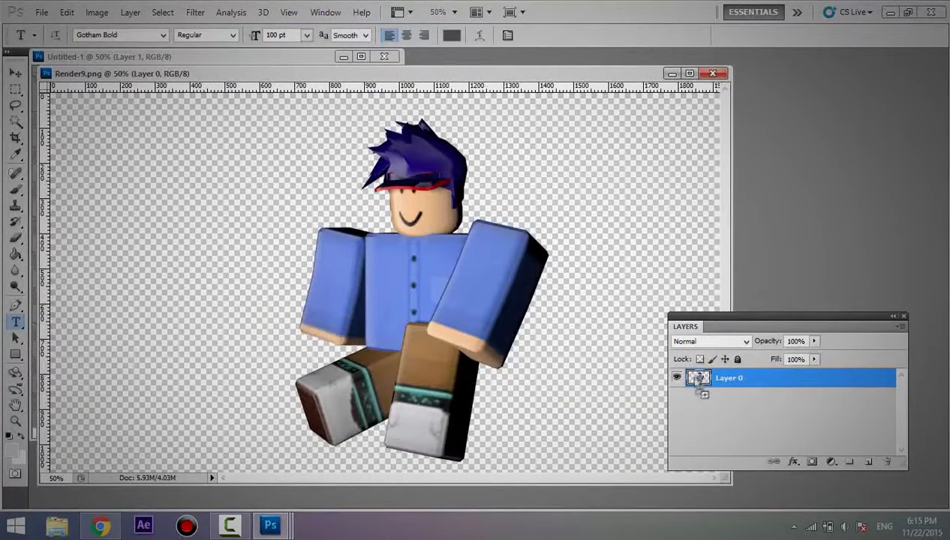
Copy the character from Render9.png, close that image and paste the character into the 1000 x 1000 document.
ctrl+click(700, 380)
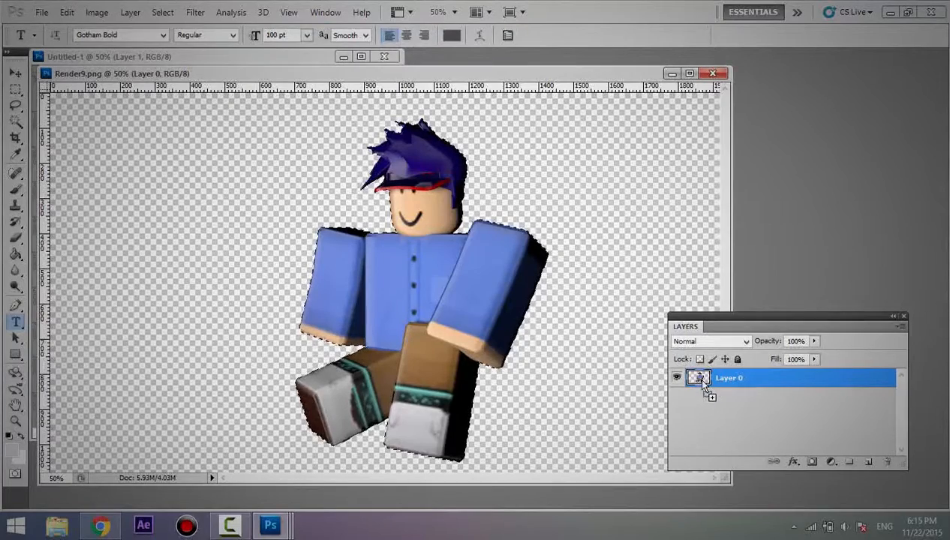
click(713, 73)
key(ctrl+v)
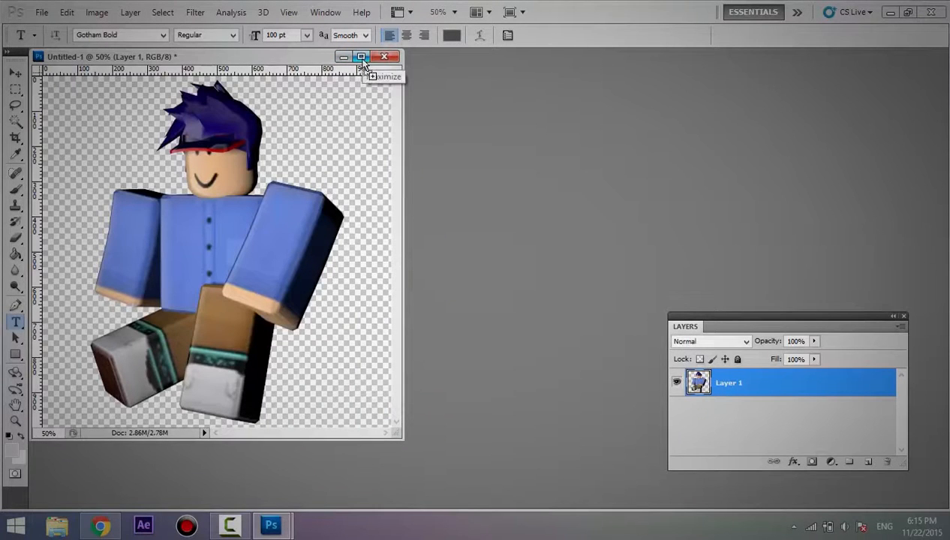
Scale the pasted character to about 81%, apply the transform, move it to the middle of the canvas and deselect it.
ctrl+click(698, 383)
right_click(227, 193)
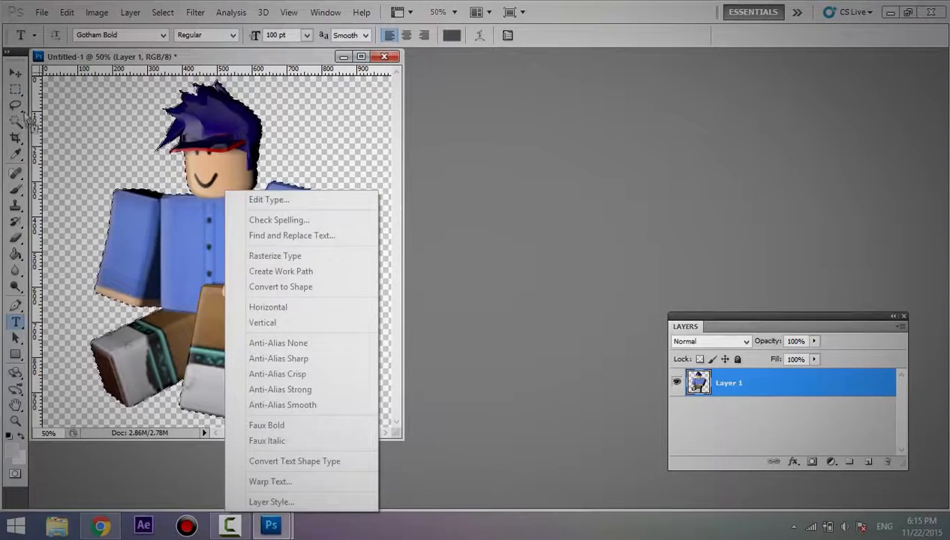
click(16, 92)
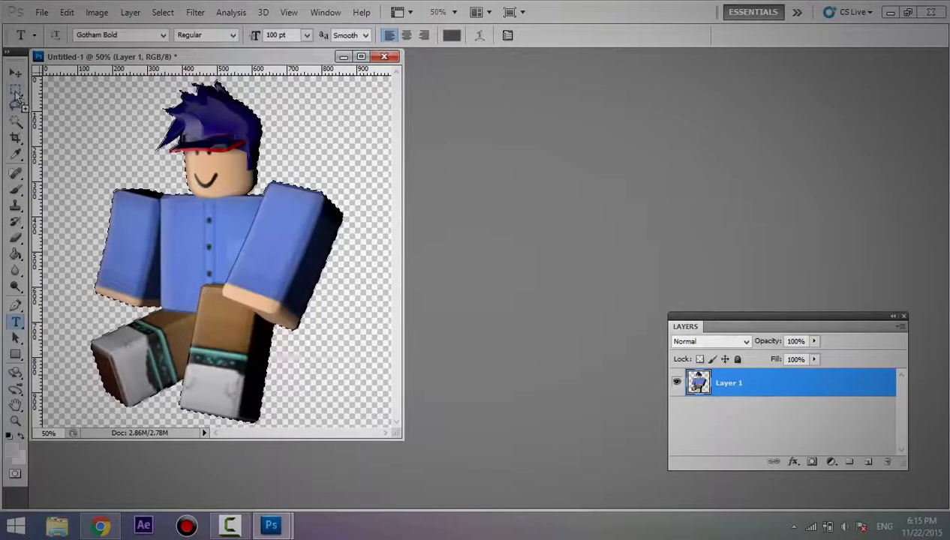
right_click(223, 289)
click(288, 185)
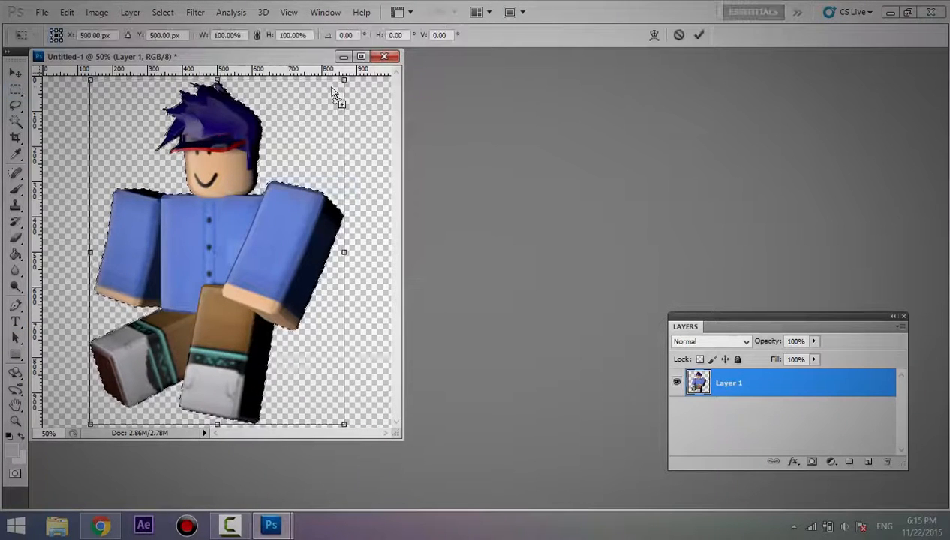
drag(344, 81, 295, 144)
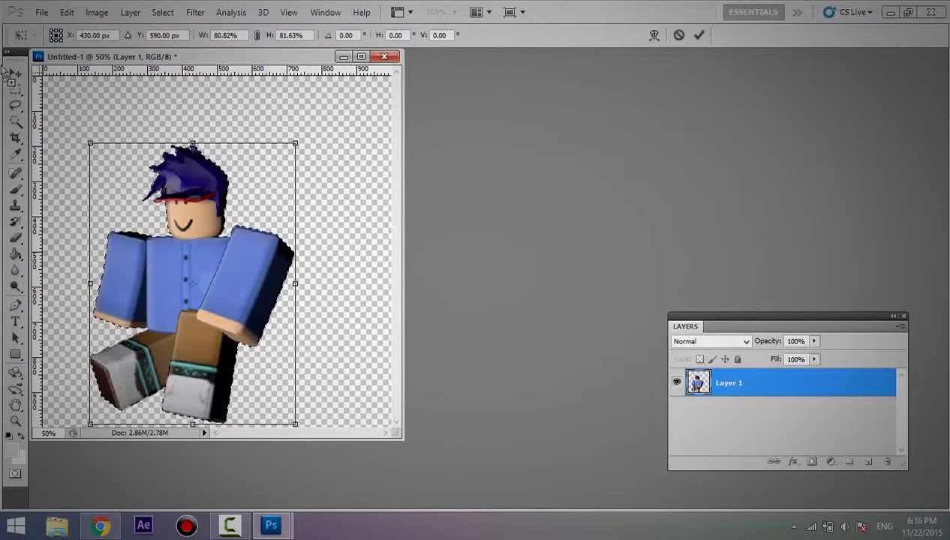
click(14, 73)
click(405, 208)
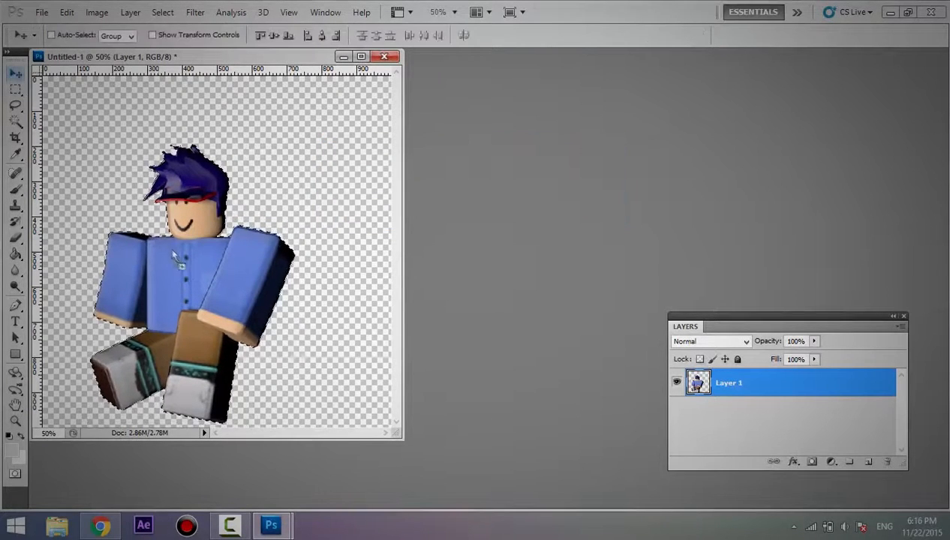
drag(169, 246, 211, 219)
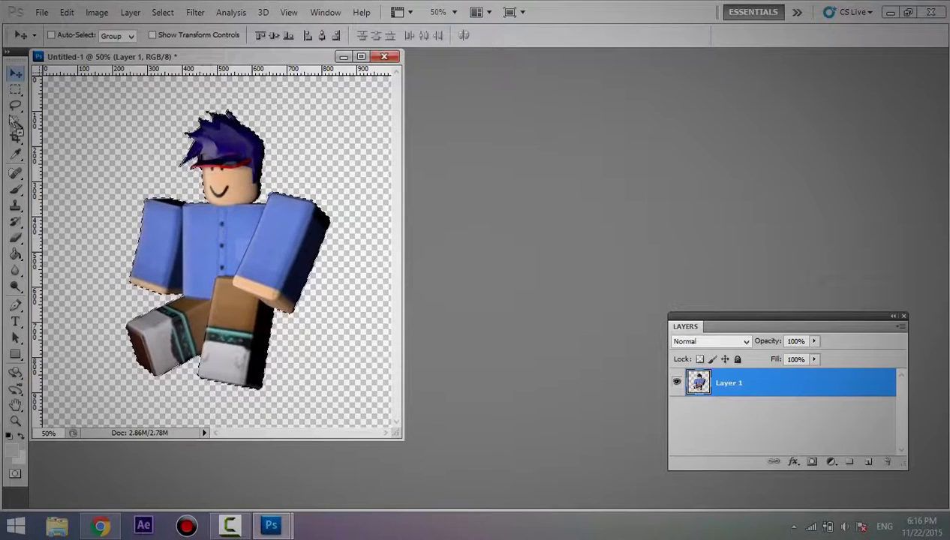
key(ctrl+d)
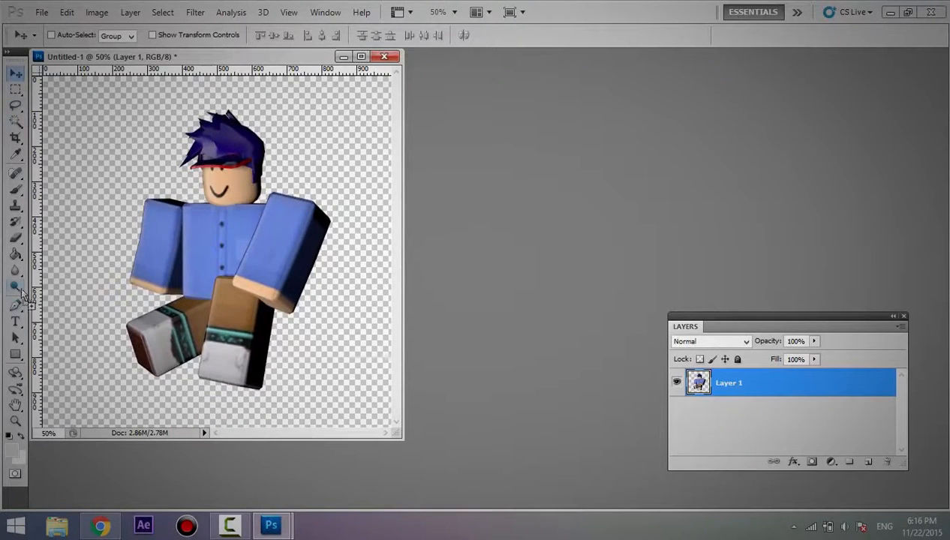
Choose the Paint Bucket and set the foreground color to a pale yellow, about #fff6c5.
click(15, 254)
click(13, 452)
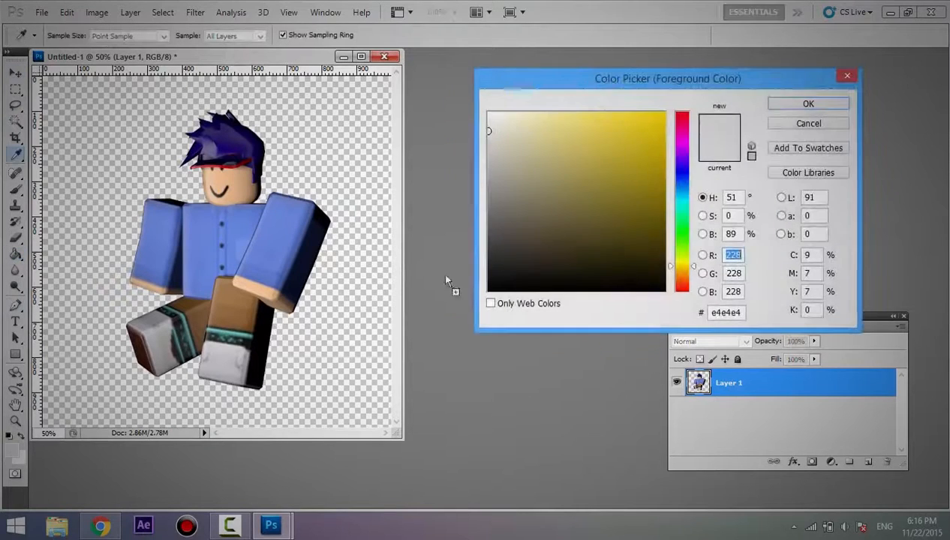
drag(584, 159, 553, 112)
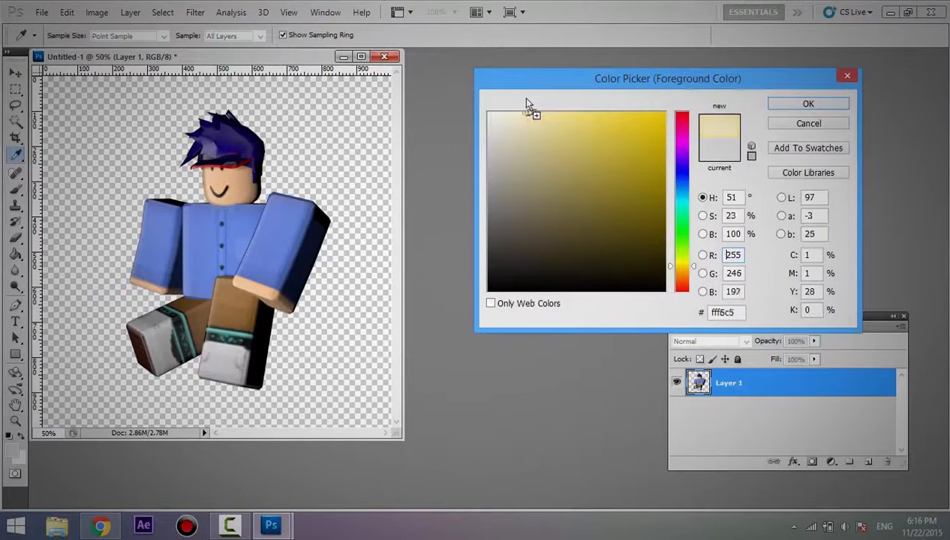
click(841, 106)
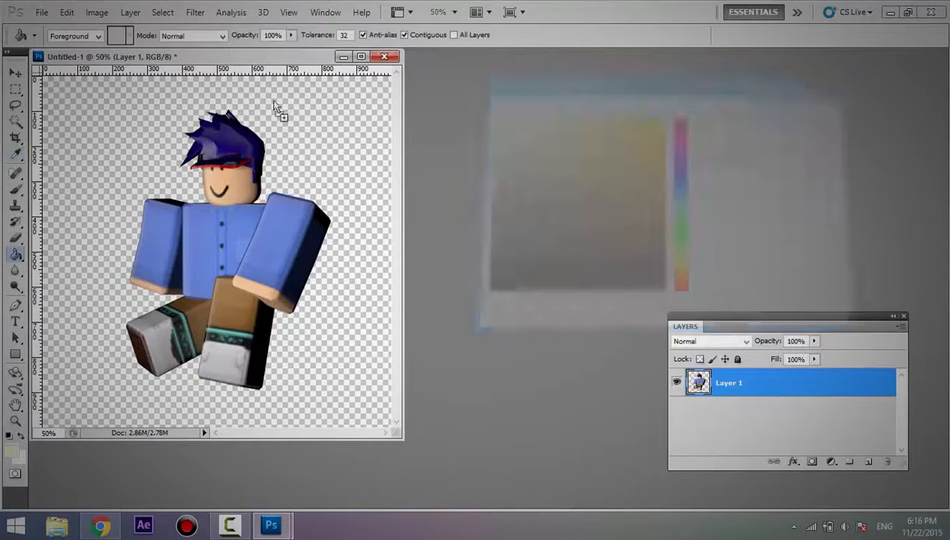
Try filling the empty area of Layer 1 with the pale yellow and adding a drop shadow with a 90° angle and 0 px distance.
click(324, 141)
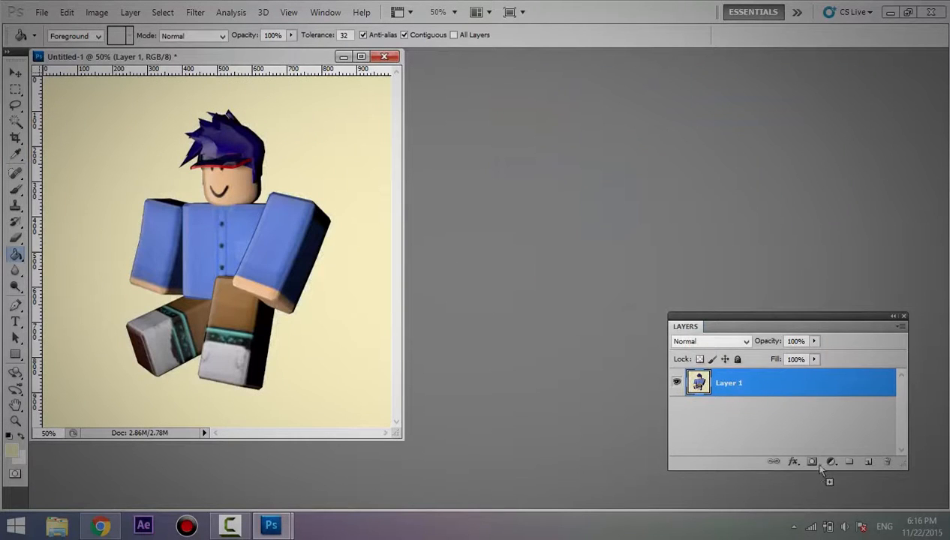
click(793, 463)
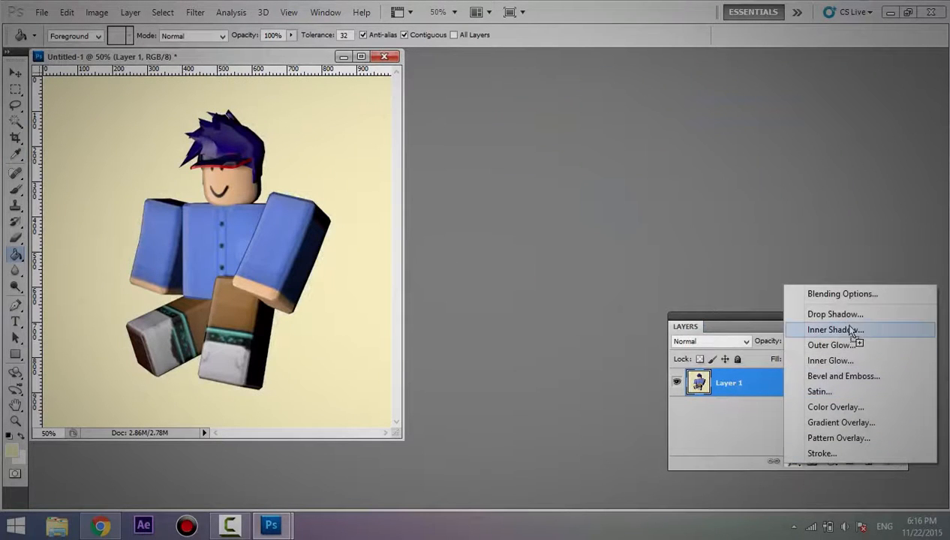
click(833, 312)
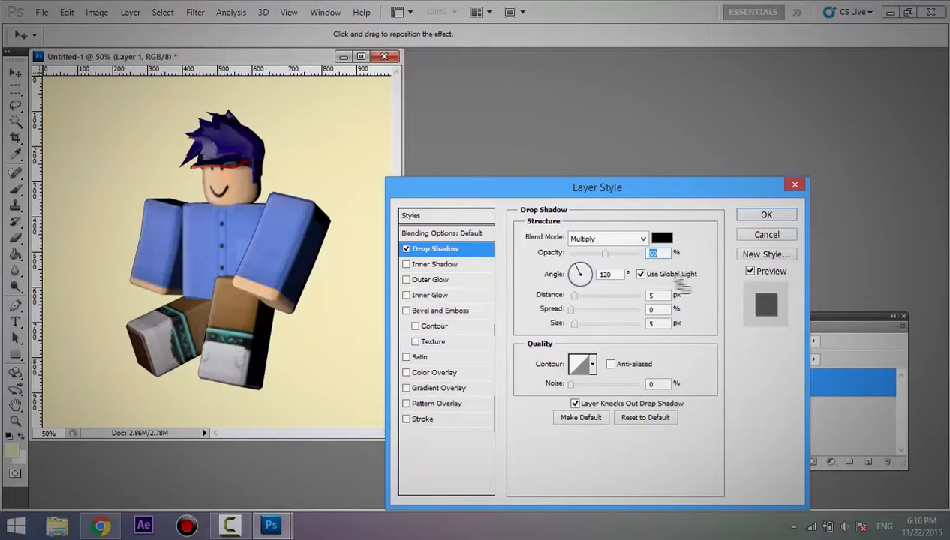
drag(587, 296, 578, 330)
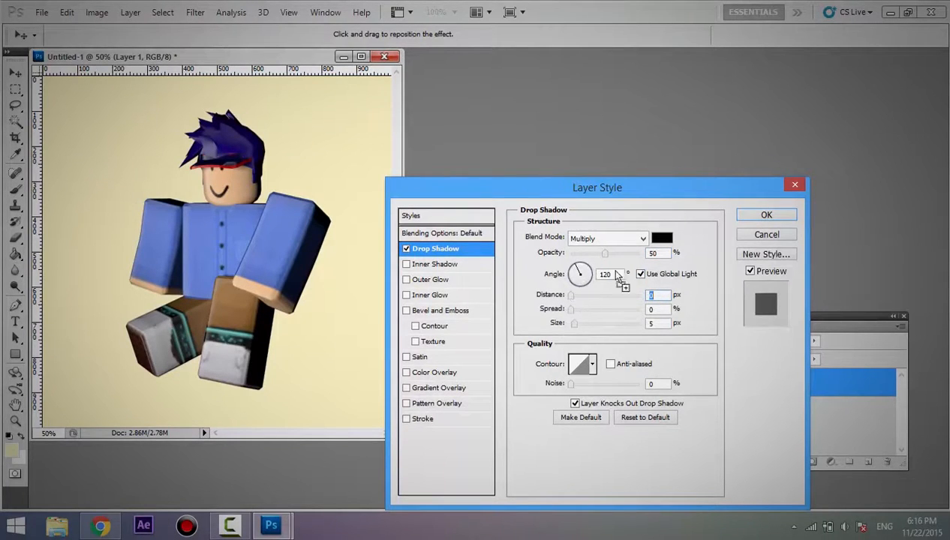
drag(616, 273, 548, 289)
text(90)
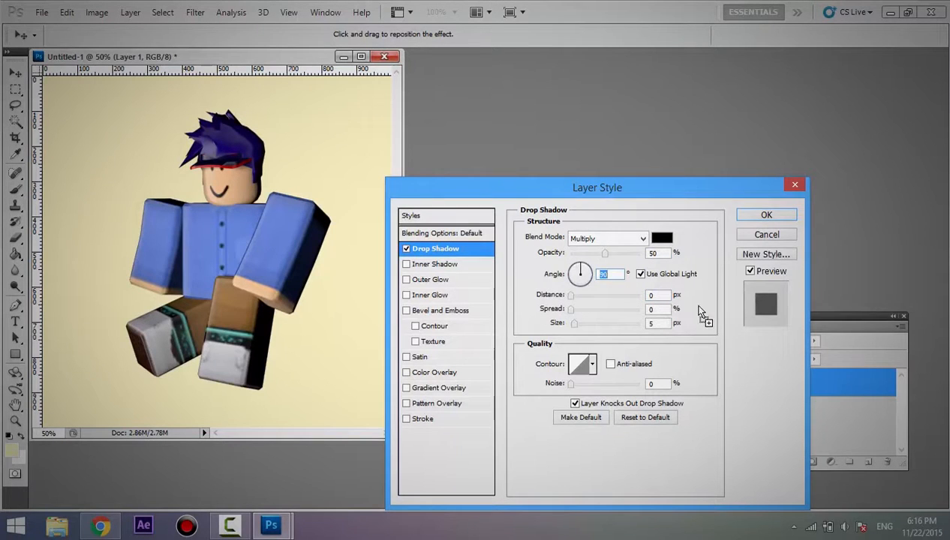
click(576, 297)
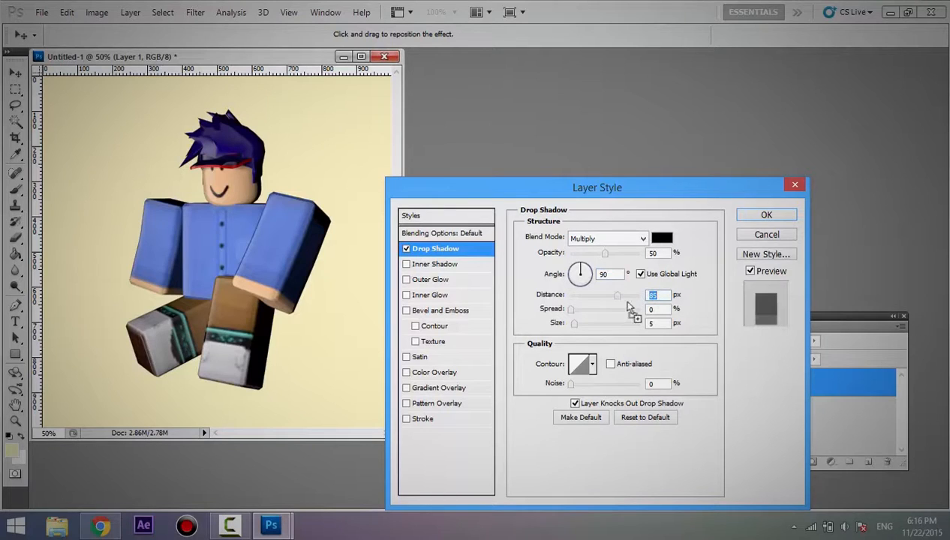
drag(591, 299, 492, 316)
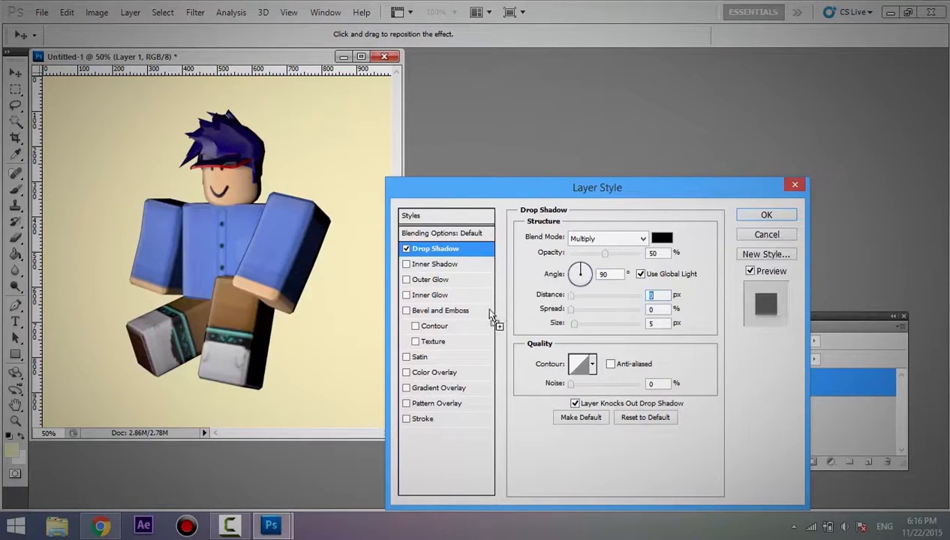
mouse_move(572, 328)
mouse_down()
mouse_move(620, 330)
mouse_move(588, 330)
mouse_up()
click(750, 216)
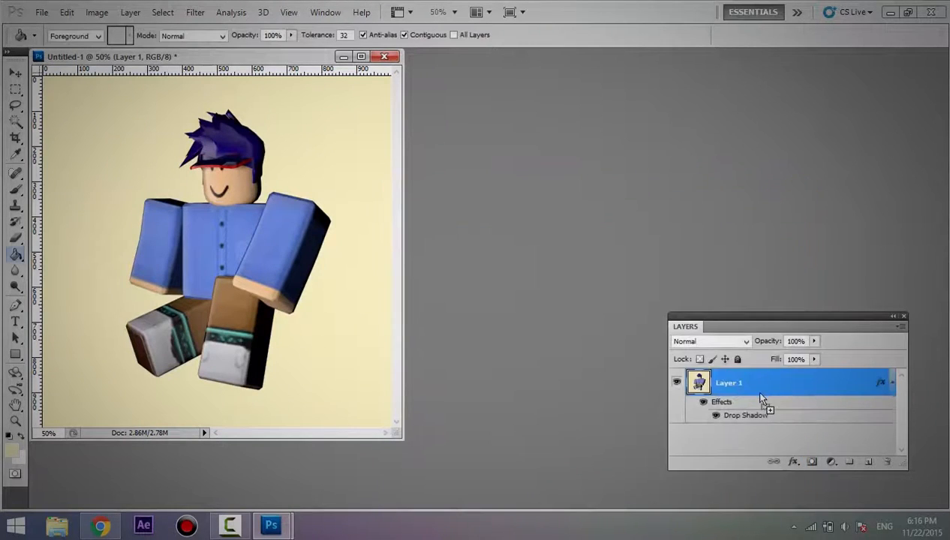
Undo the drop shadow and the background fill on the character layer.
key(ctrl+z)
key(ctrl+z)
key(ctrl+alt+z)
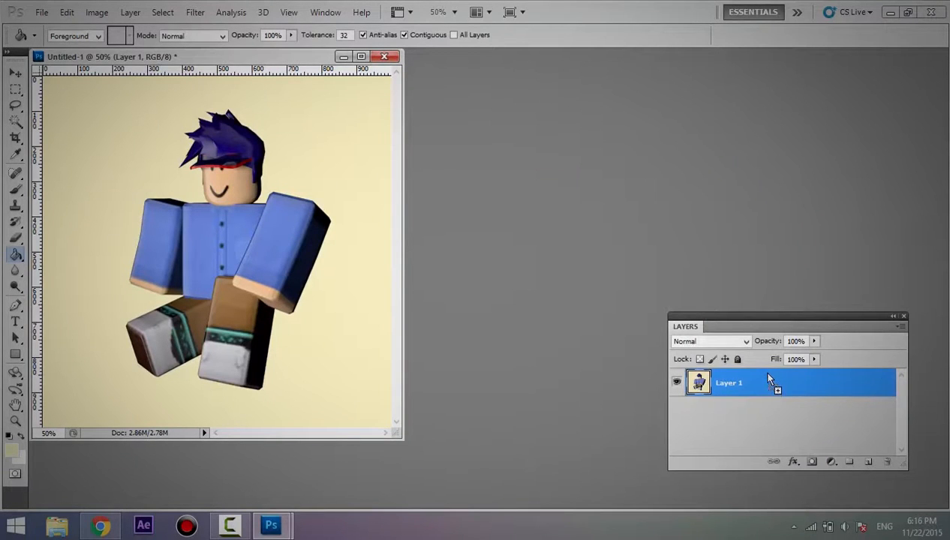
key(ctrl+alt+z)
Add a new layer beneath the character layer and fill it with the pale yellow.
click(864, 461)
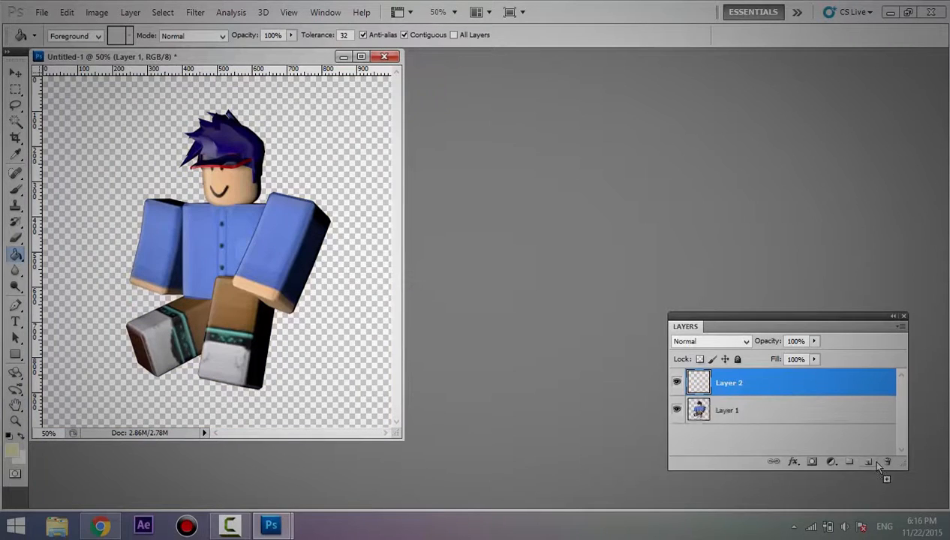
drag(797, 384, 821, 434)
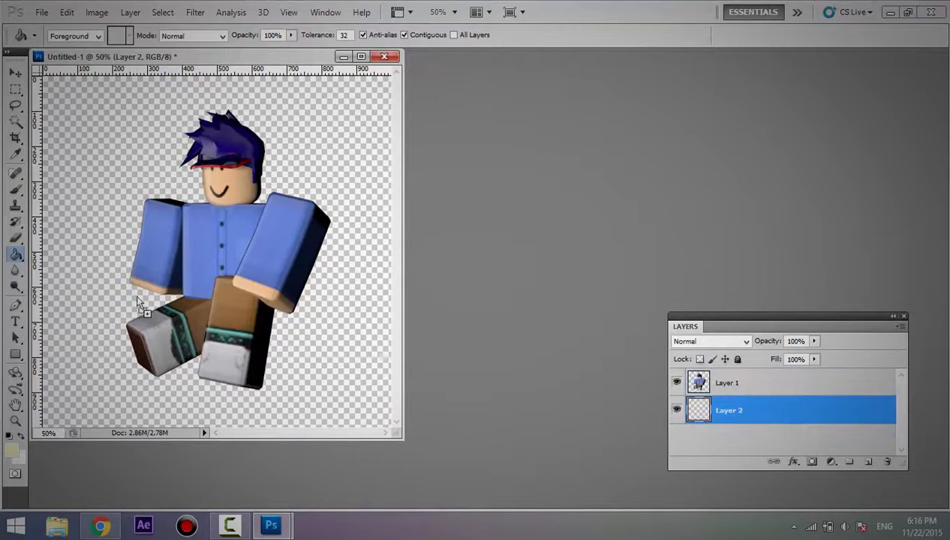
click(330, 167)
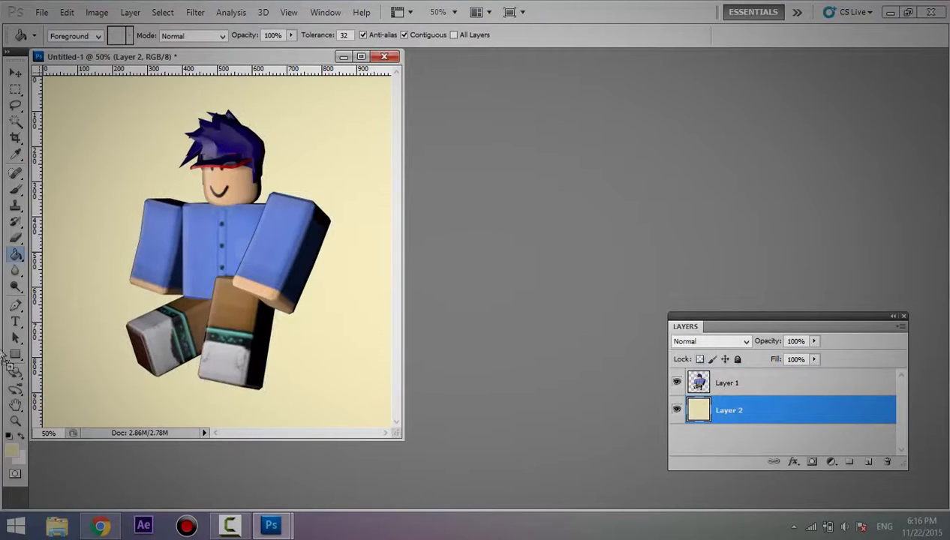
Add a drop shadow to the character layer with 50% opacity, 90° angle, 19 px distance and 16 px size.
click(790, 385)
click(793, 462)
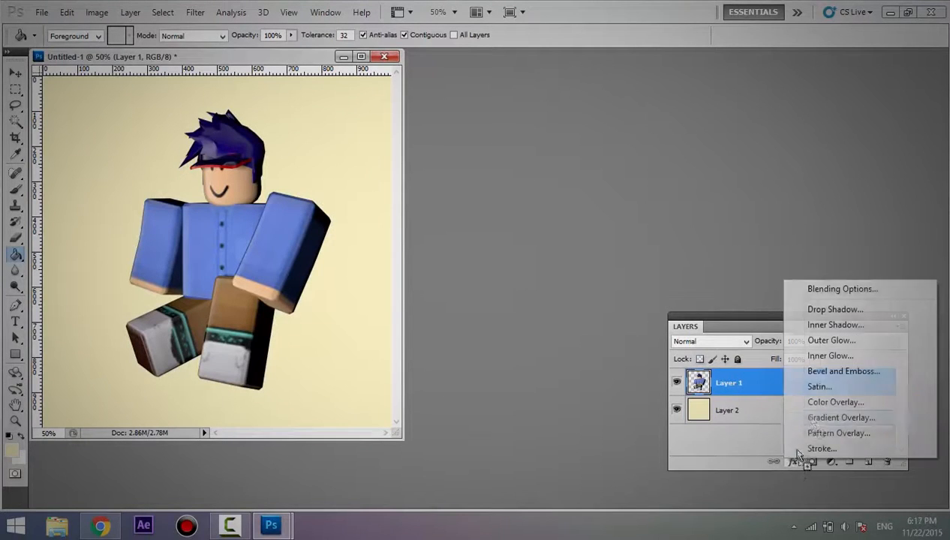
click(869, 311)
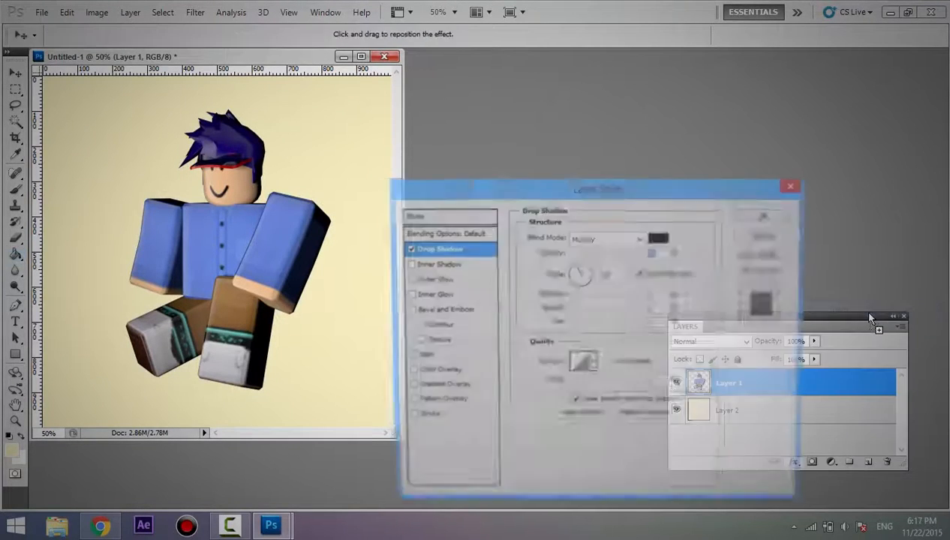
click(607, 275)
text(90)
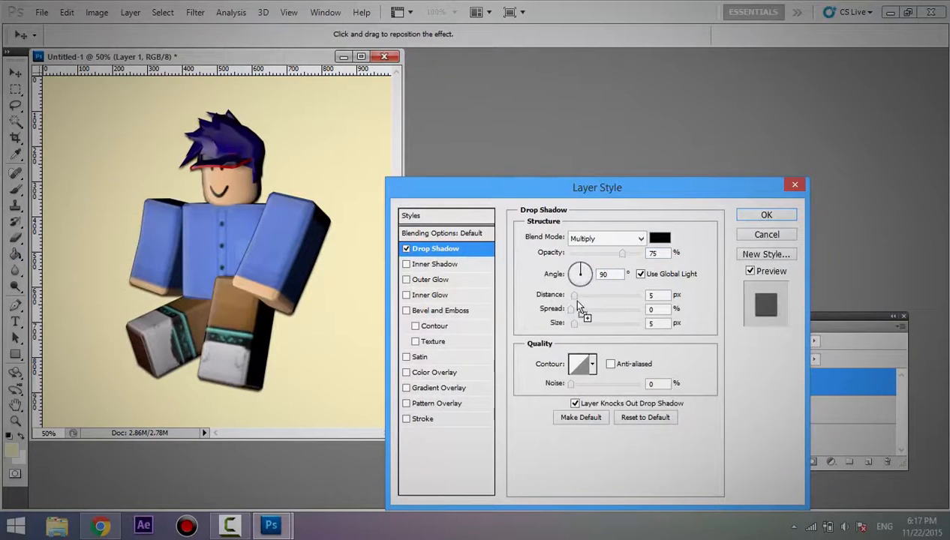
drag(572, 301, 584, 300)
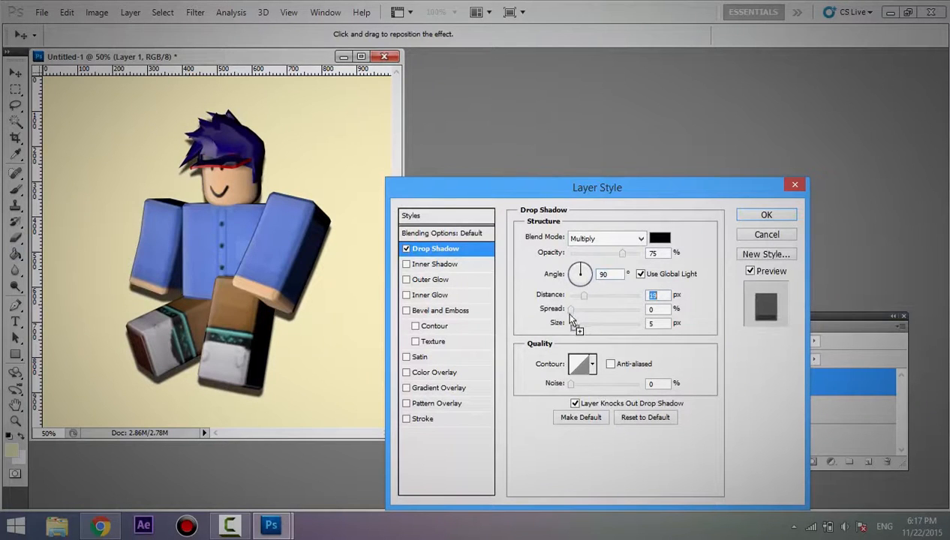
click(579, 323)
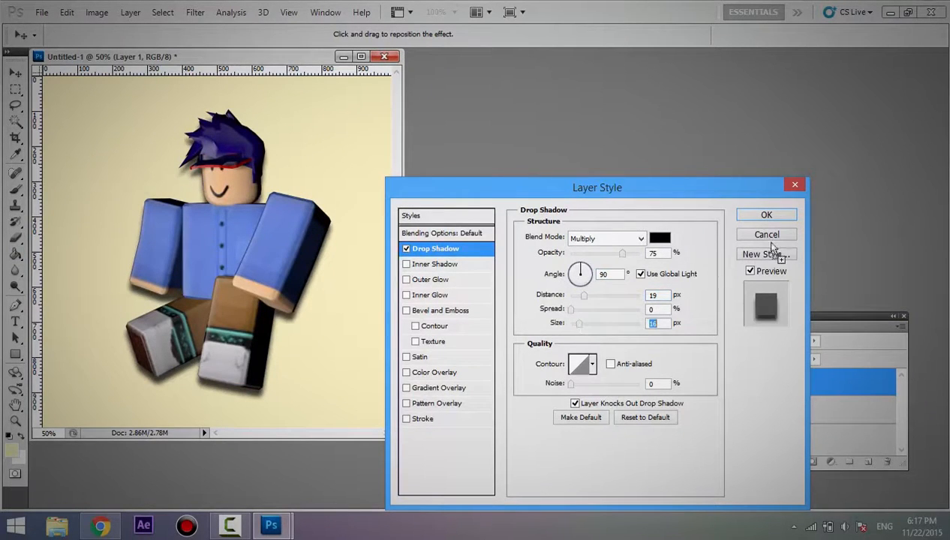
double_click(658, 254)
text(50)
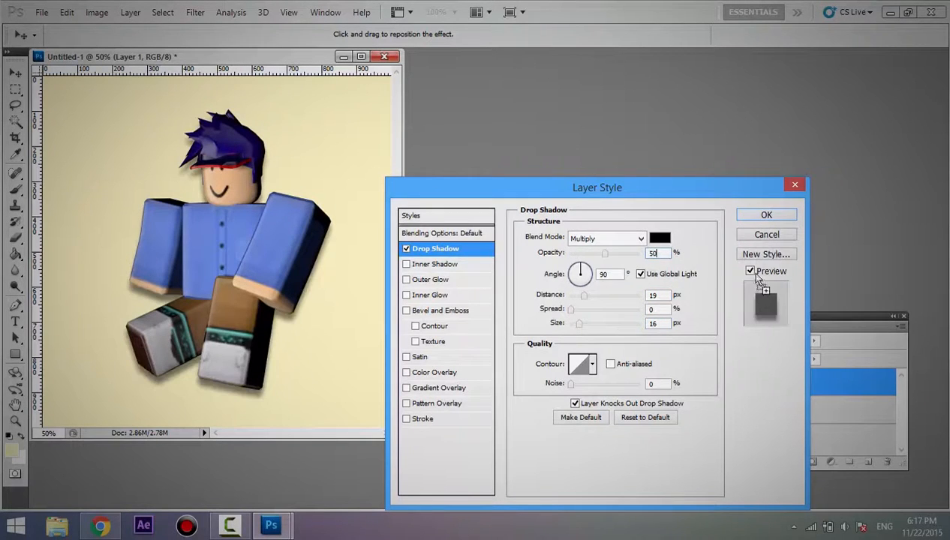
click(766, 215)
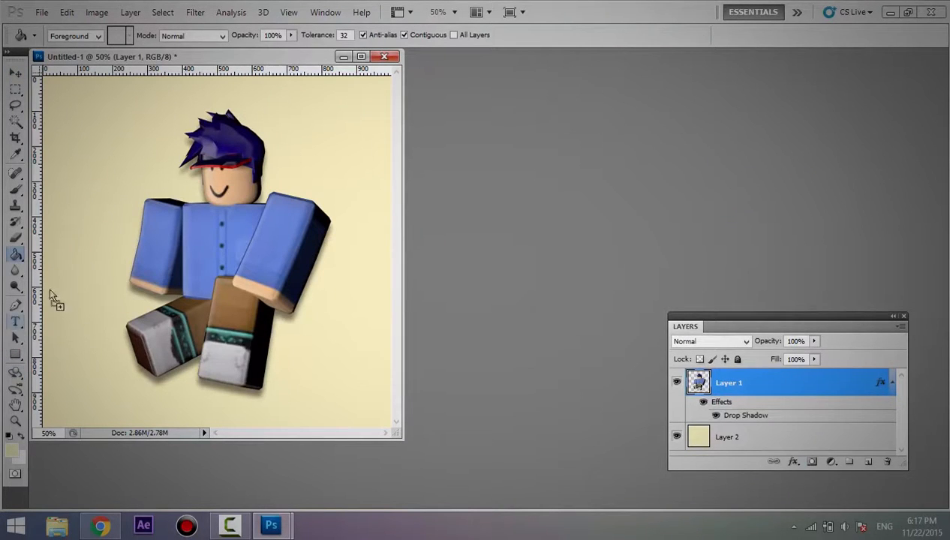
Start saving a file version of the document in the ROBLOX Rigs folder, with TIFF as the format.
click(42, 12)
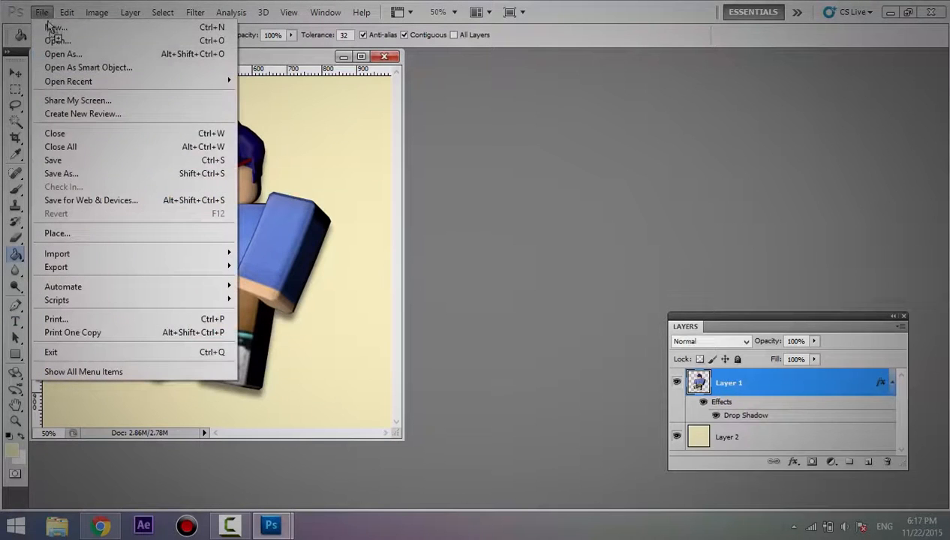
click(85, 177)
click(555, 336)
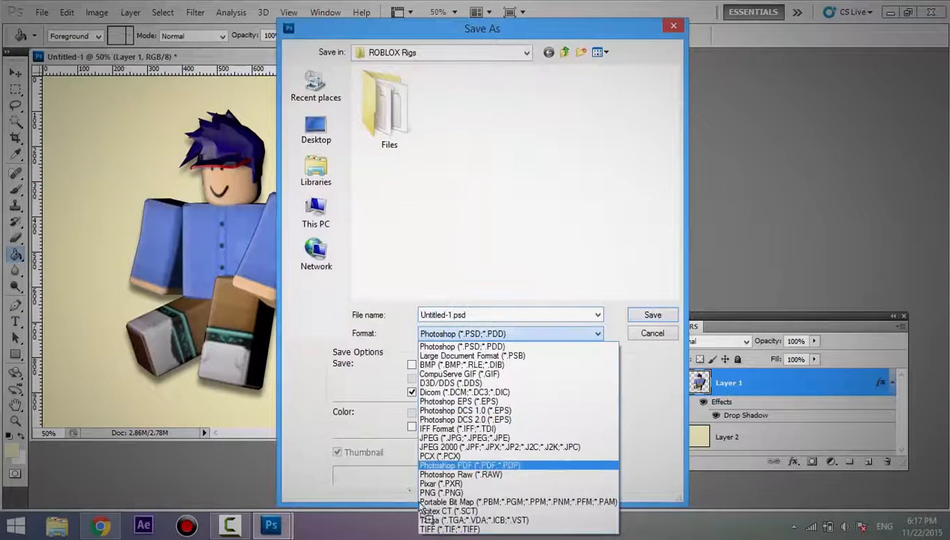
click(443, 493)
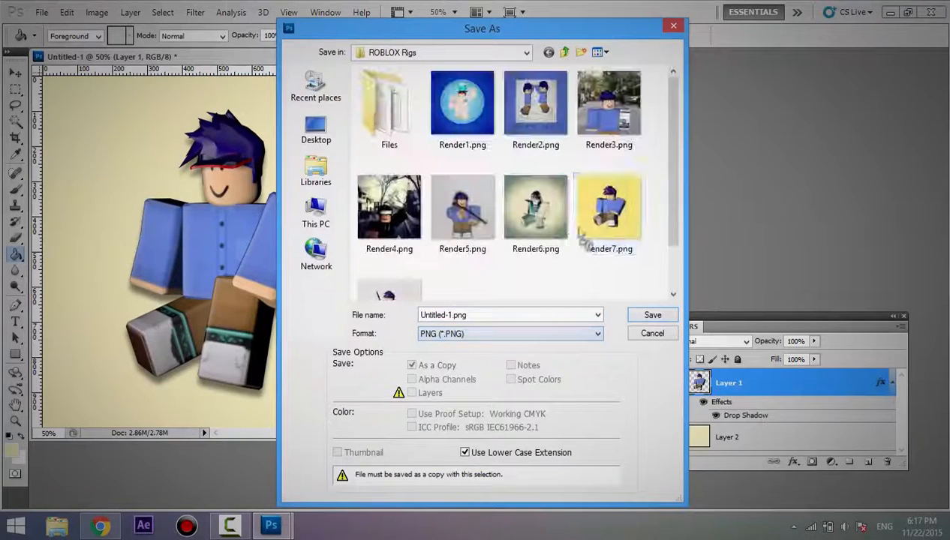
click(539, 335)
click(488, 537)
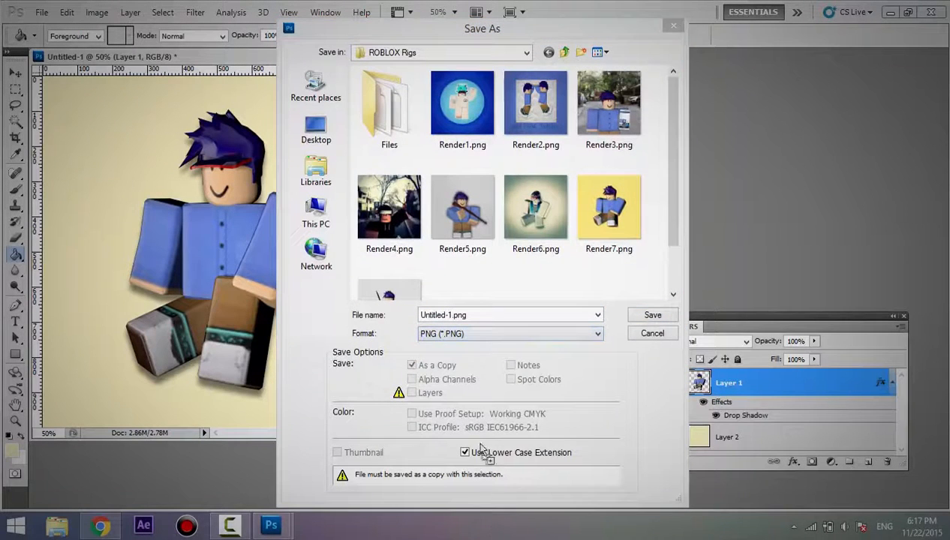
click(506, 340)
click(510, 334)
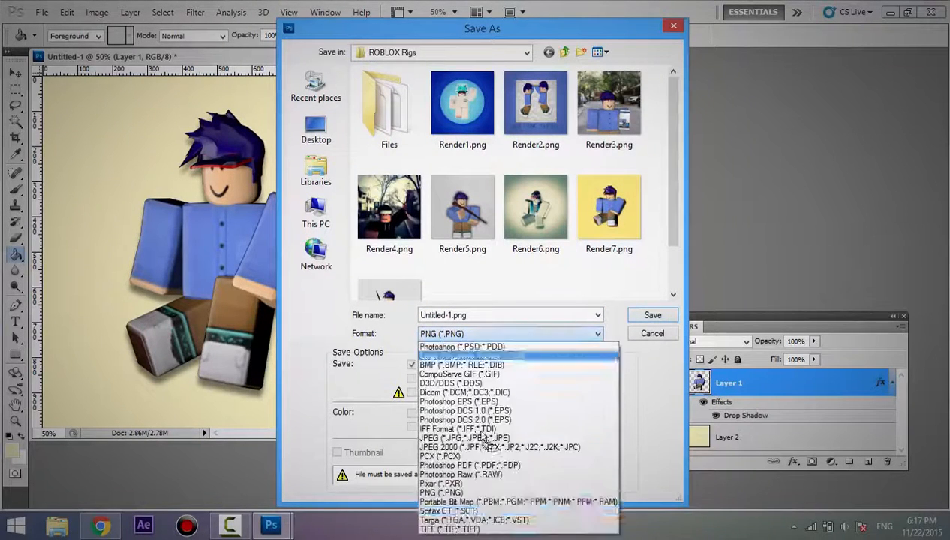
click(511, 508)
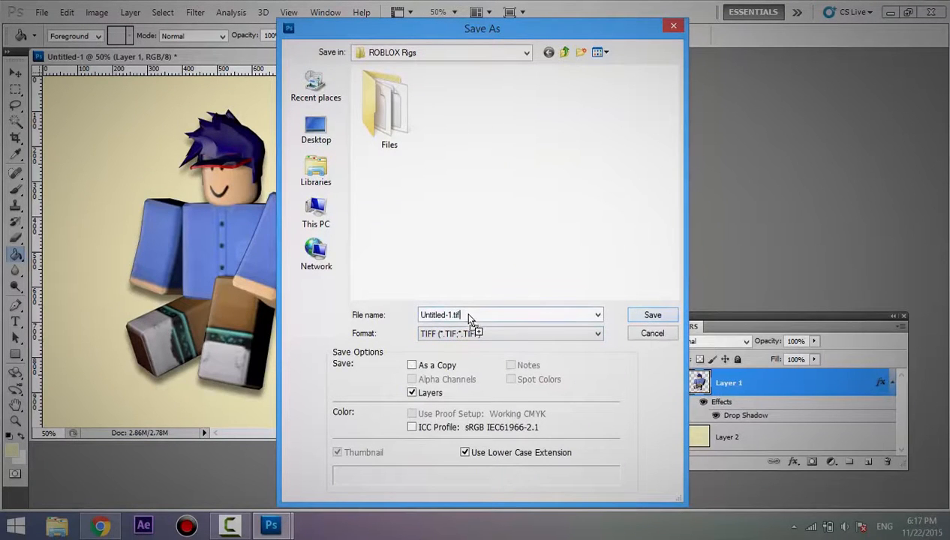
Name the file Render9 and save it as TIFF with layers, no image compression and RLE layer compression.
drag(469, 316, 356, 315)
text(Render)
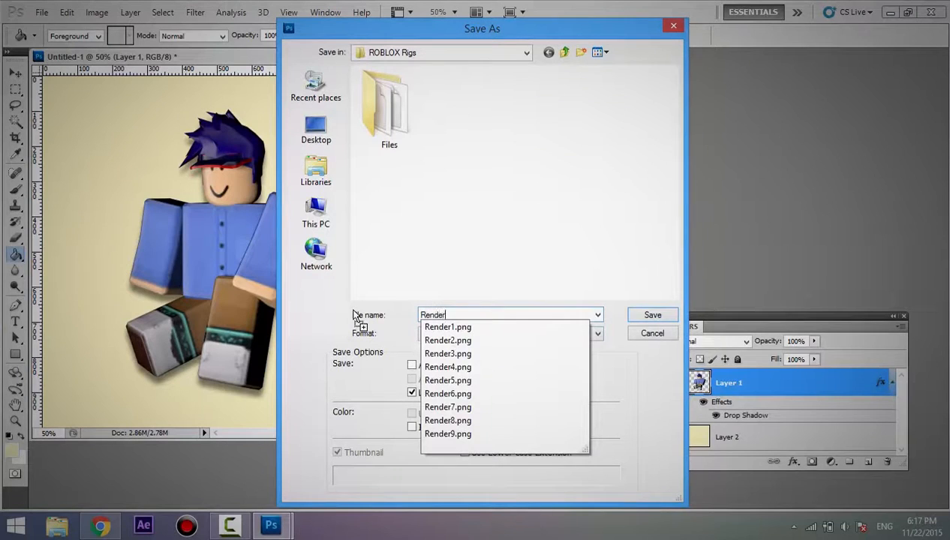
text(8)
click(652, 317)
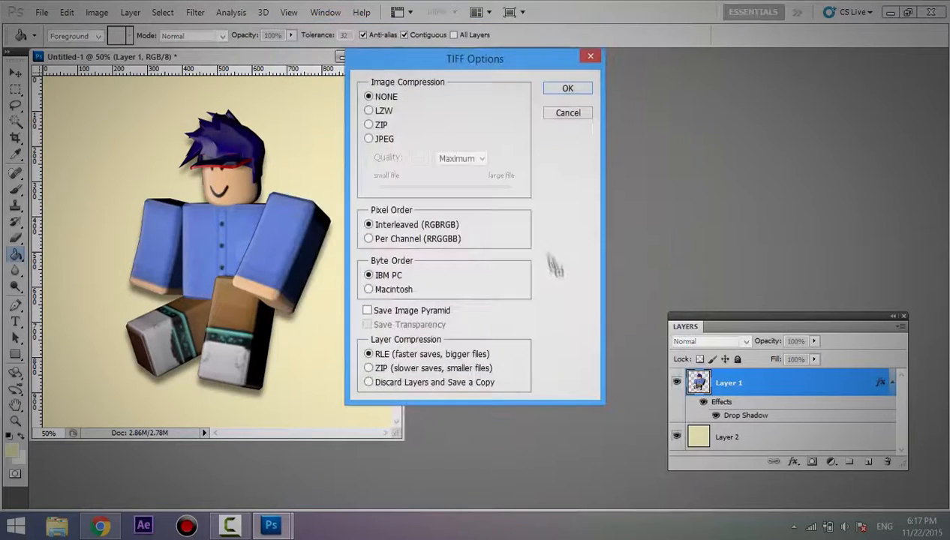
click(573, 89)
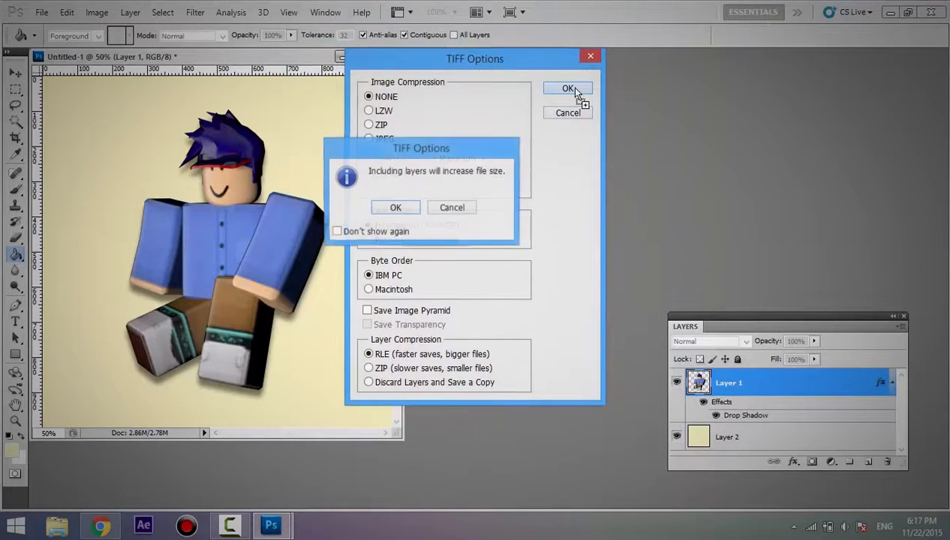
click(410, 205)
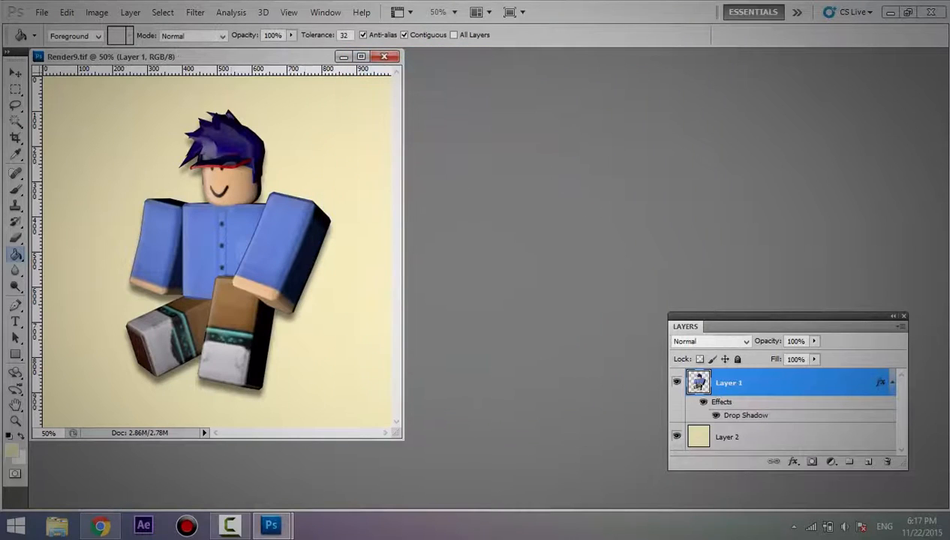
Launch Magic Bullet Looks, close Render9.tif in Photoshop and return to Magic Bullet Looks.
click(29, 515)
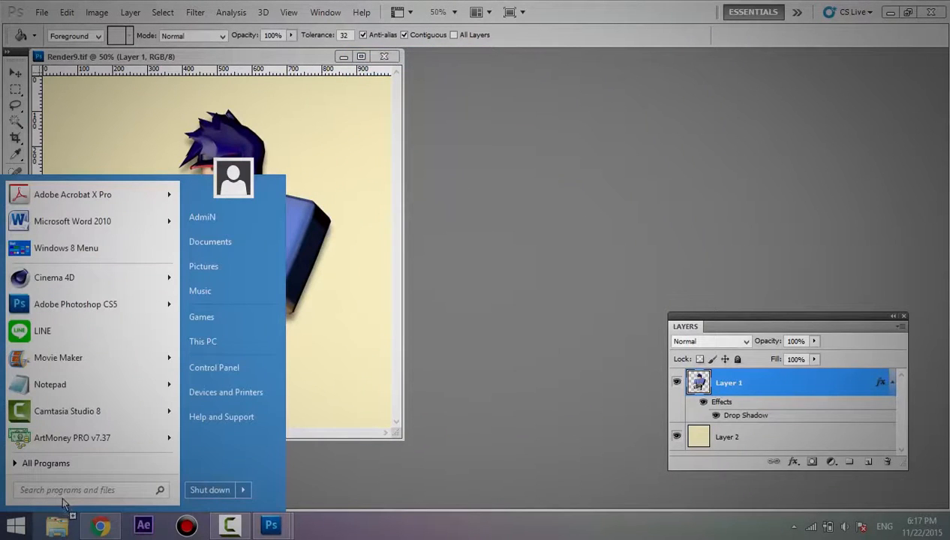
text(magic)
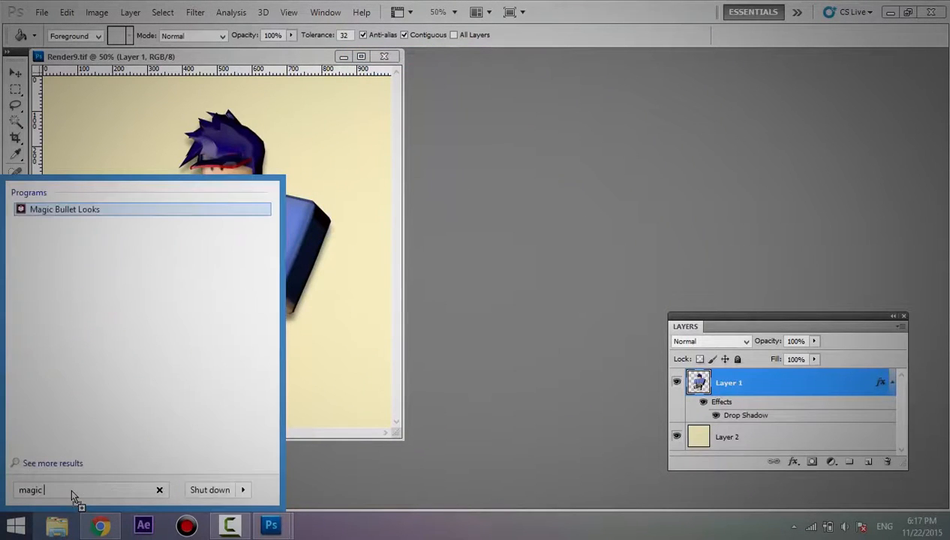
key(Return)
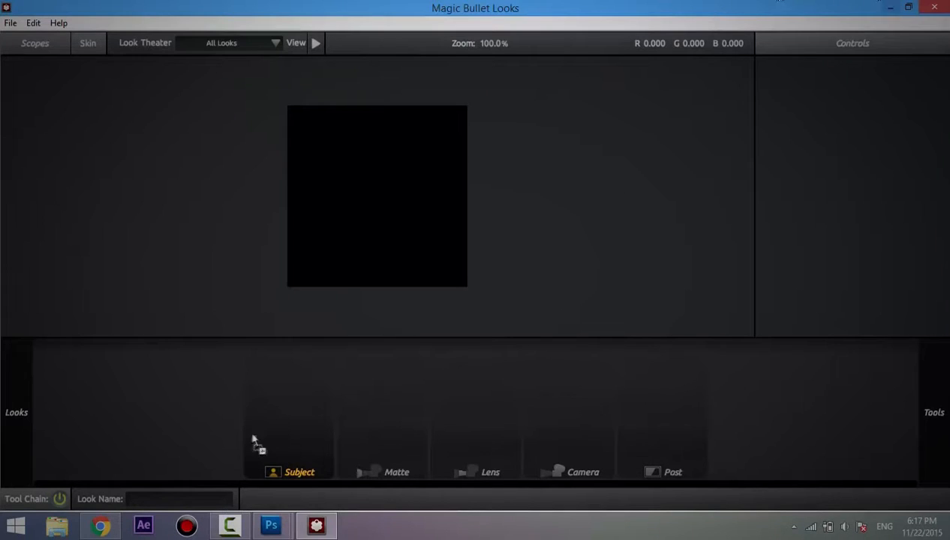
mouse_move(282, 527)
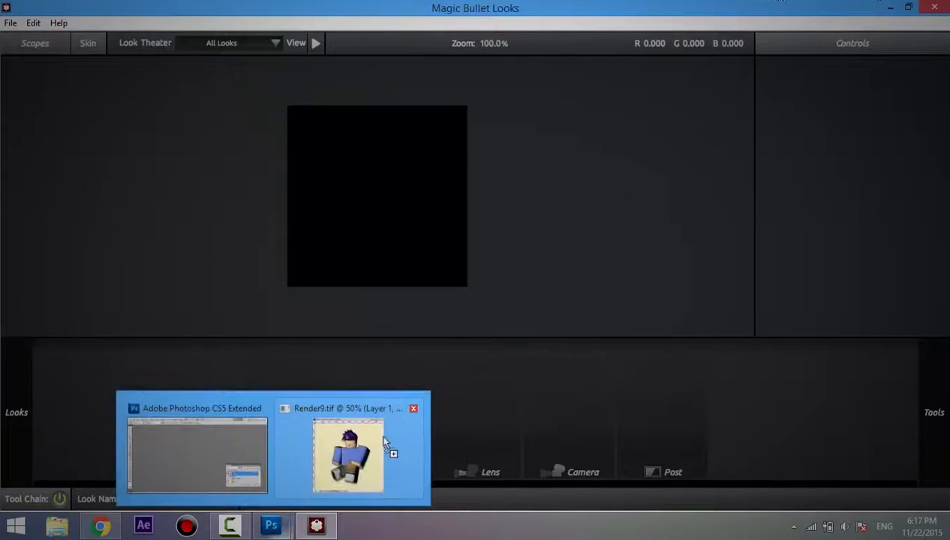
click(417, 410)
click(316, 527)
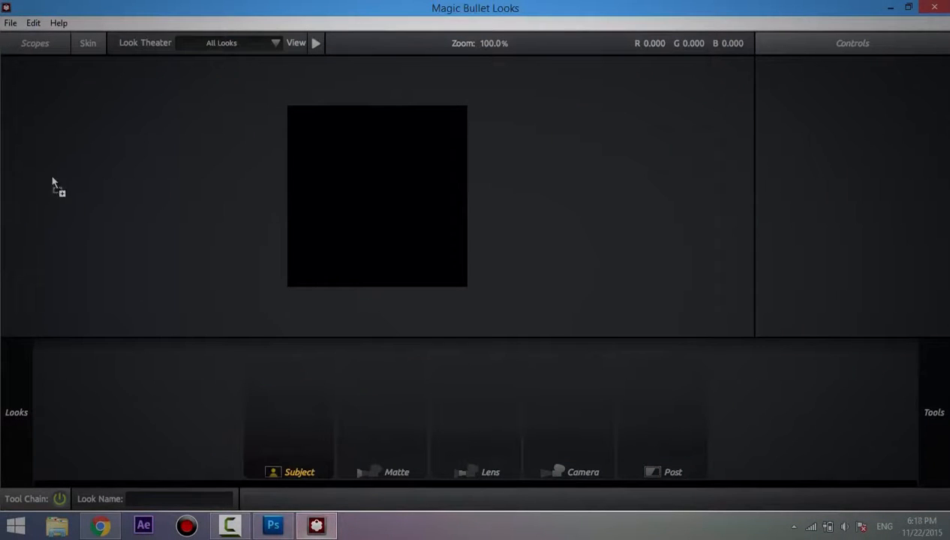
Load Render9.tif from the ROBLOX Rigs folder as the image for the look.
click(10, 23)
click(45, 59)
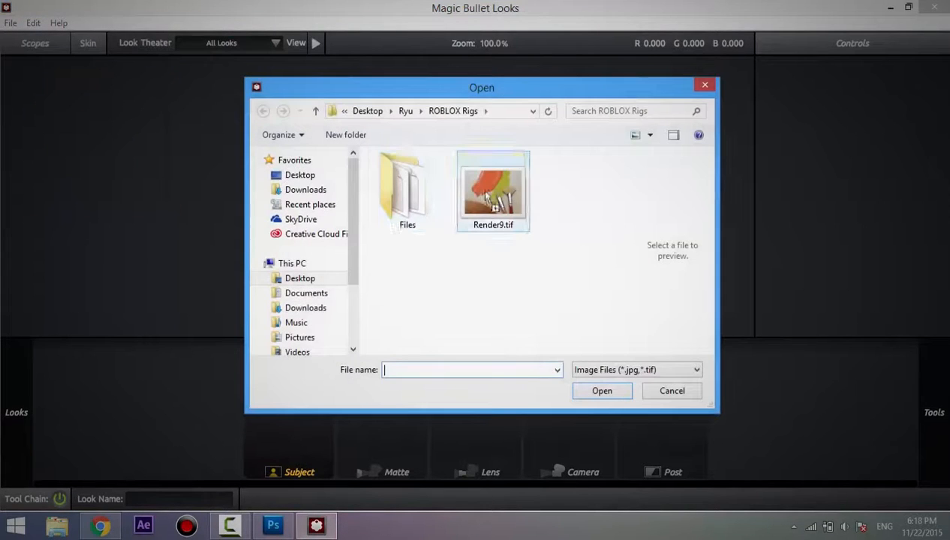
double_click(488, 198)
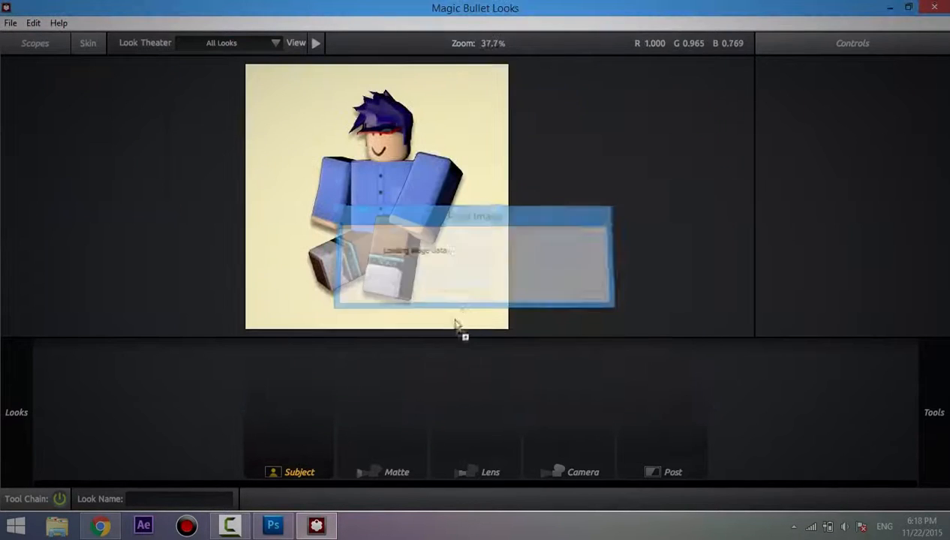
Apply the Blockbuster look and enlarge its vignette vertically to a radius of about 0.965 and an aspect of about 1.219.
mouse_move(42, 392)
scroll(199, 182, down, 10)
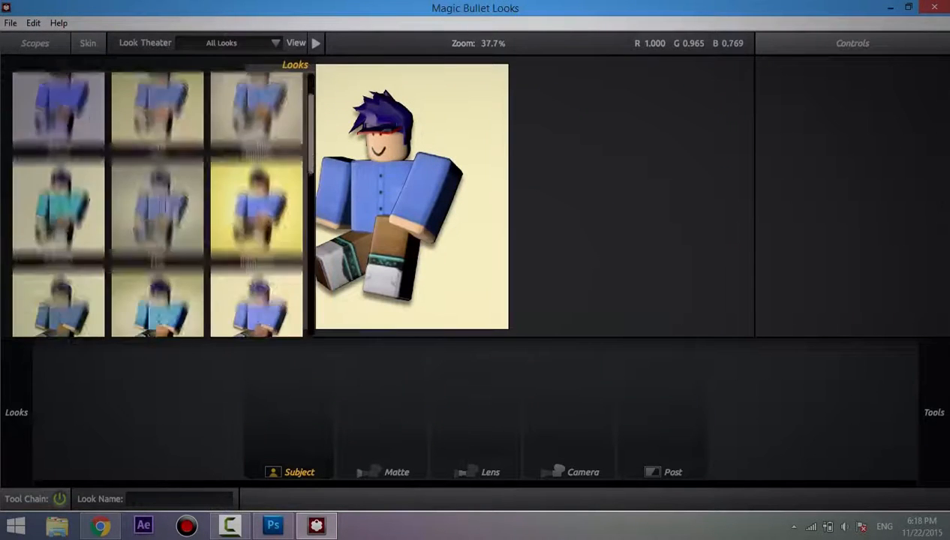
scroll(199, 182, up, 2)
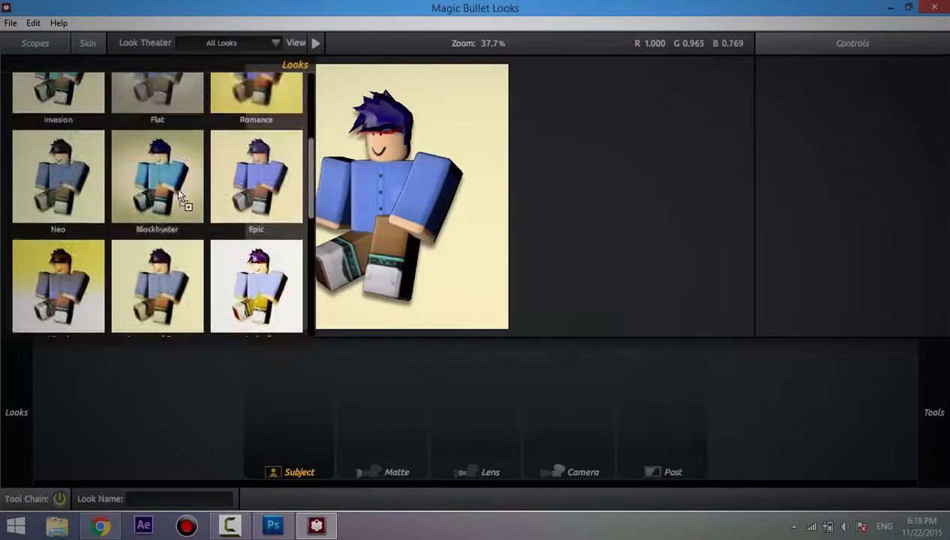
click(176, 187)
click(341, 400)
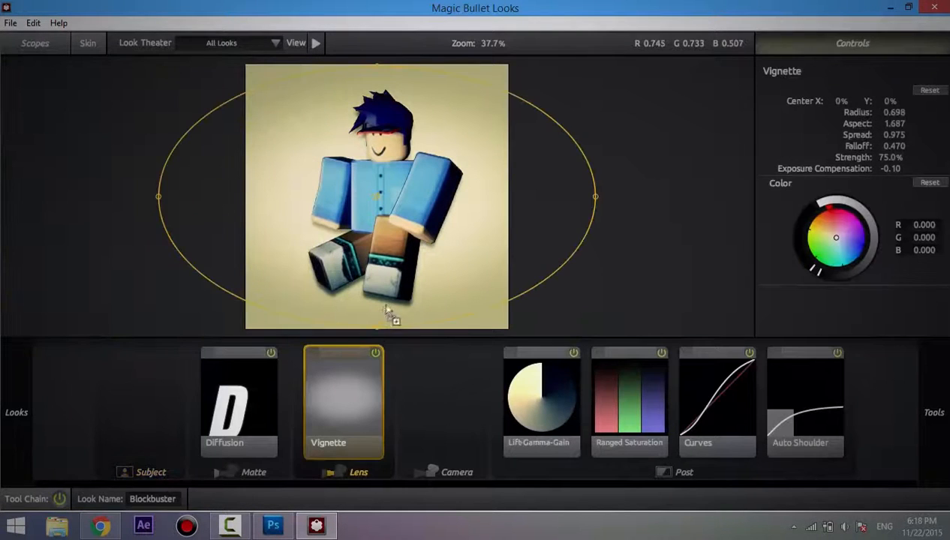
drag(379, 277, 379, 306)
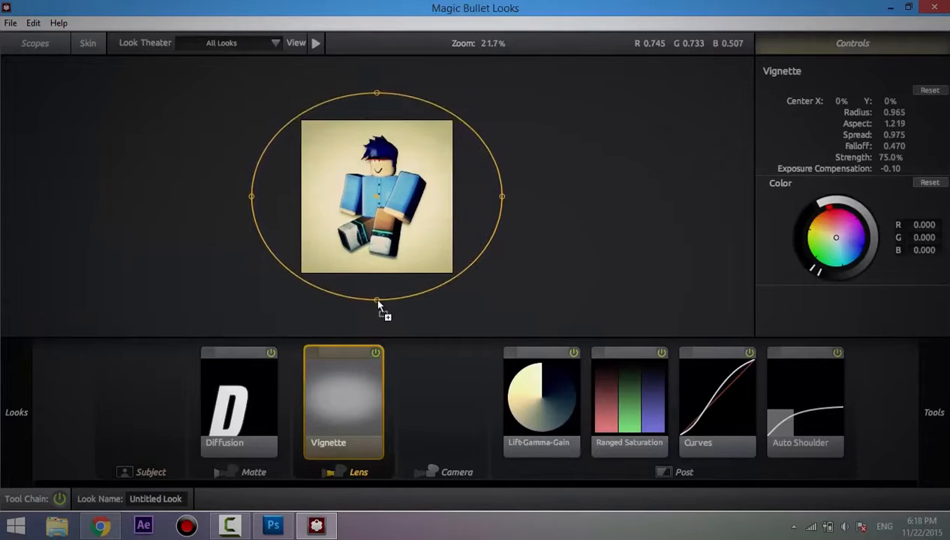
Remove Lift-Gamma-Gain, Ranged Saturation, Curves, Auto Shoulder and Diffusion from the look, keeping only the Vignette.
click(574, 378)
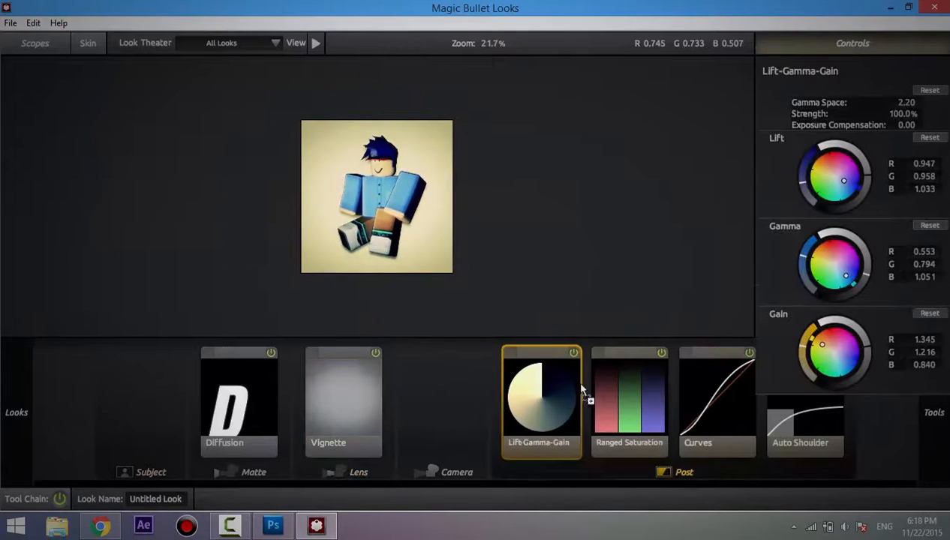
key(Delete)
click(562, 392)
key(Delete)
click(609, 403)
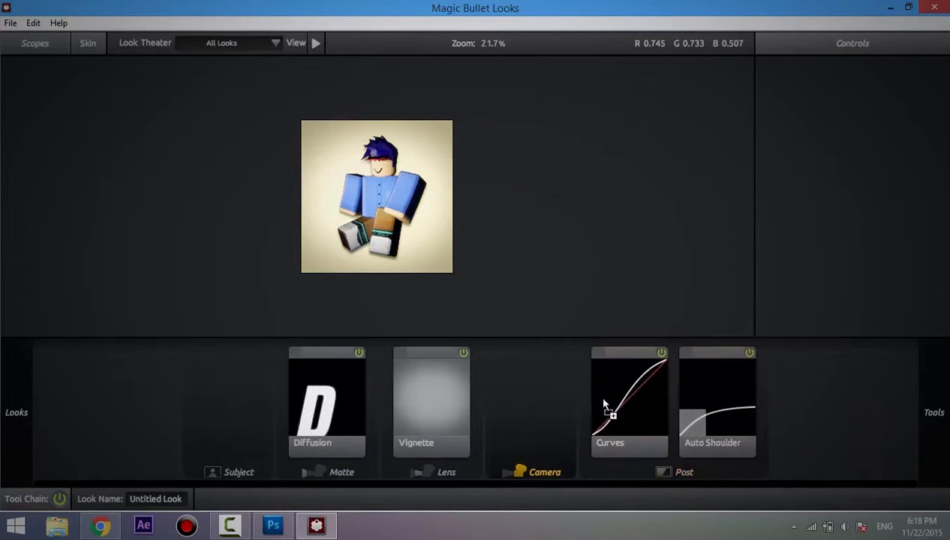
key(Delete)
click(672, 405)
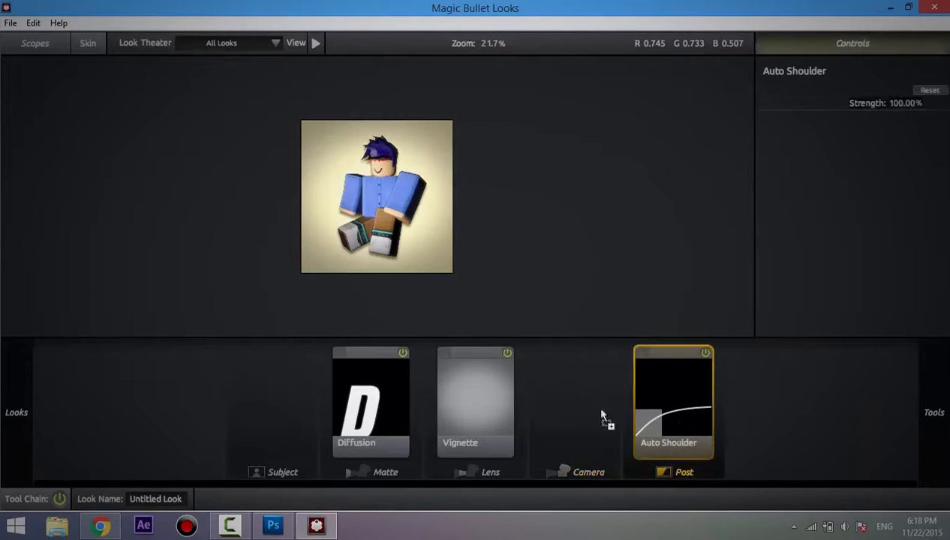
key(Delete)
click(371, 405)
key(Delete)
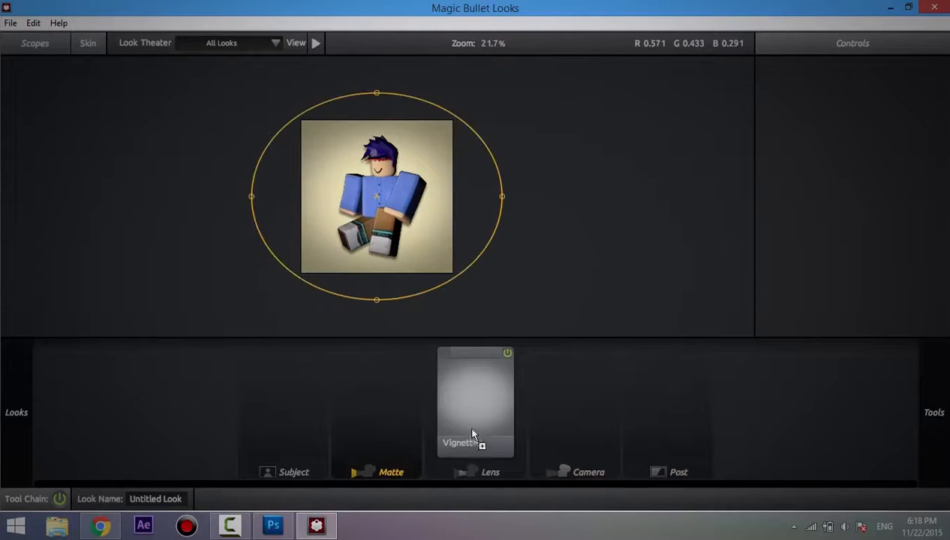
Enlarge the vignette to a nearly circular shape with a radius of about 1.331 and an aspect of about 1.021.
click(480, 445)
drag(378, 301, 373, 332)
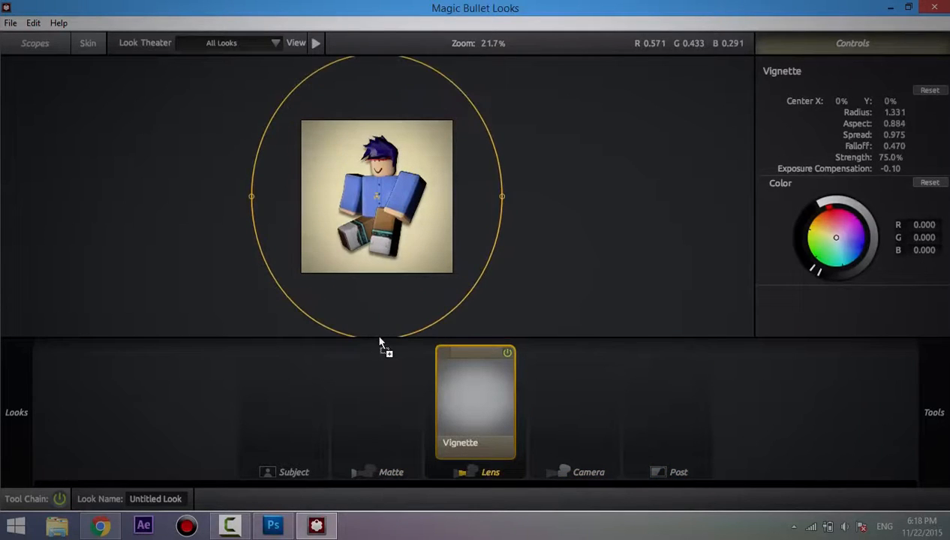
drag(502, 198, 530, 204)
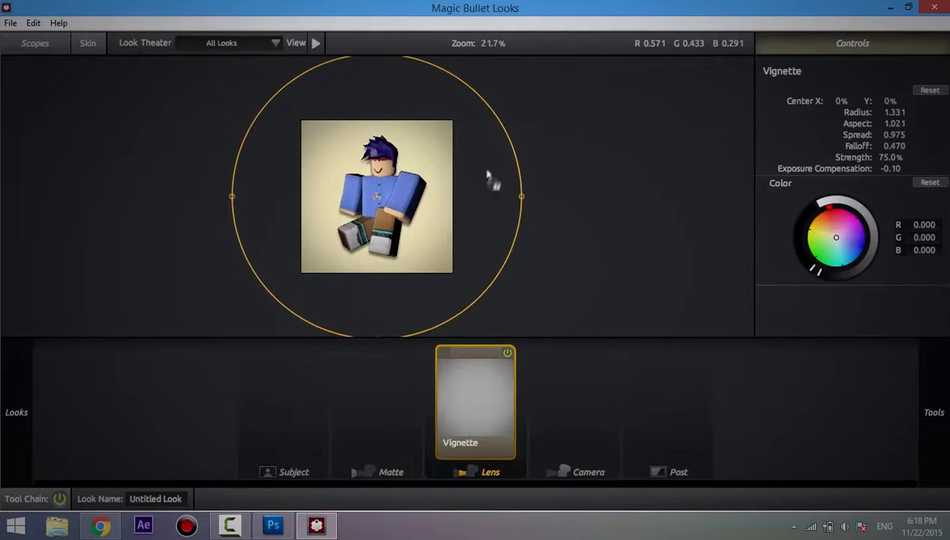
scroll(489, 179, up, 3)
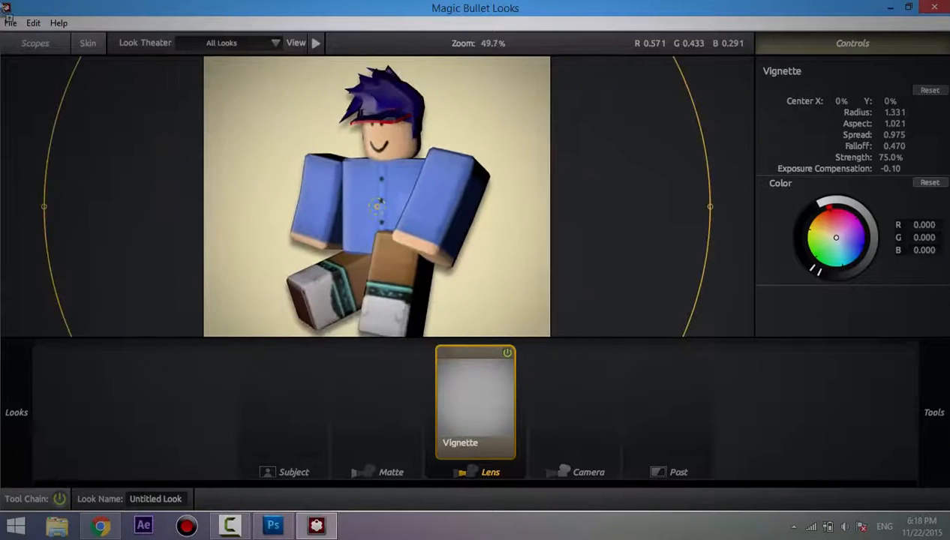
Save the vignetted image over the existing Render9.tif in the ROBLOX Rigs folder.
click(11, 22)
click(26, 76)
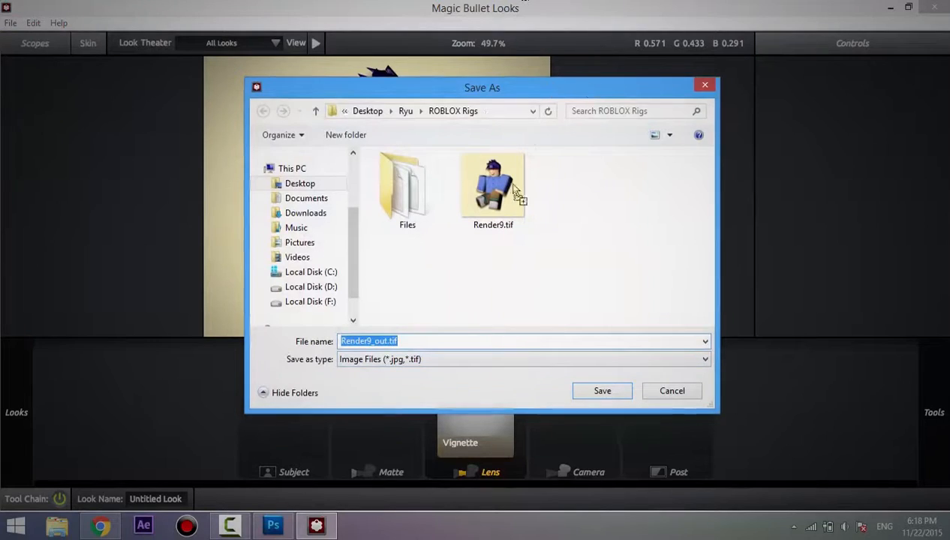
drag(531, 92, 481, 56)
click(480, 153)
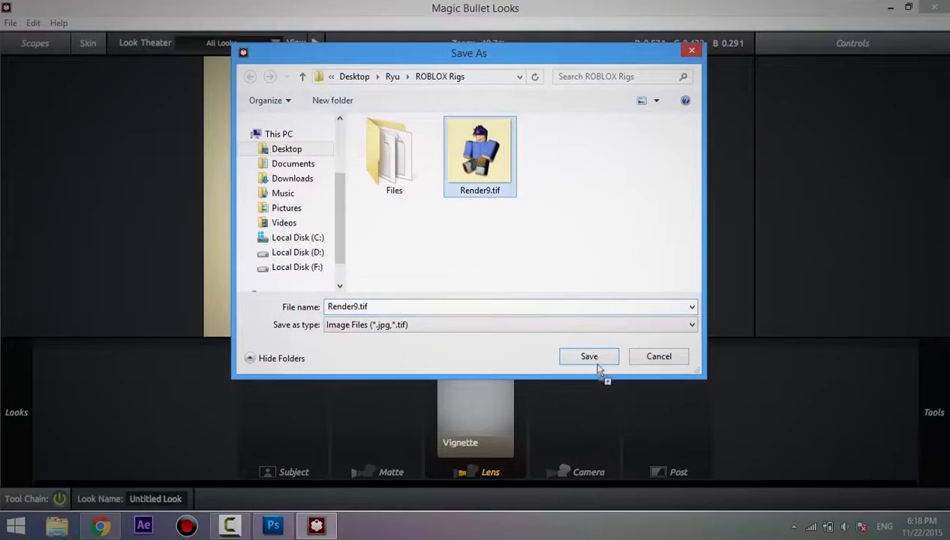
click(591, 357)
click(512, 268)
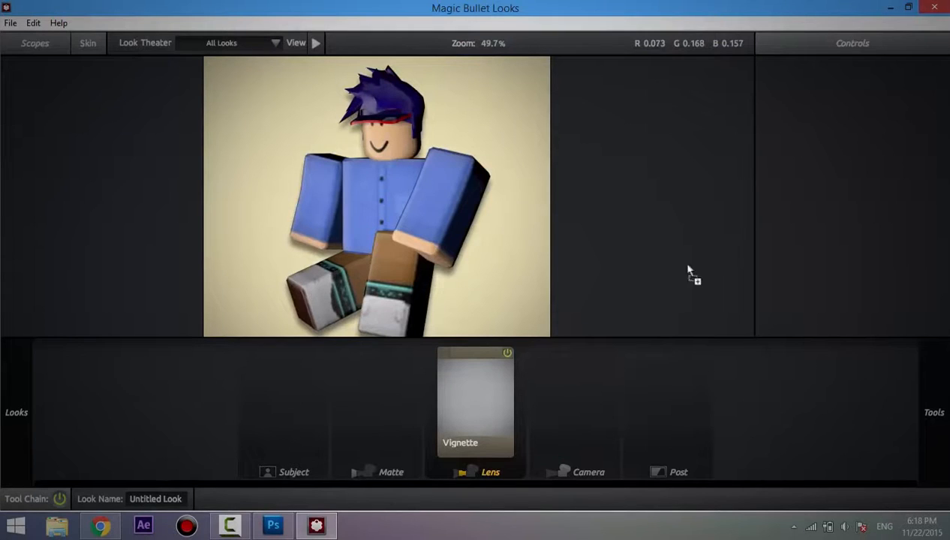
Close Magic Bullet Looks and open the processed Render9.tif in Photoshop.
click(932, 8)
click(453, 280)
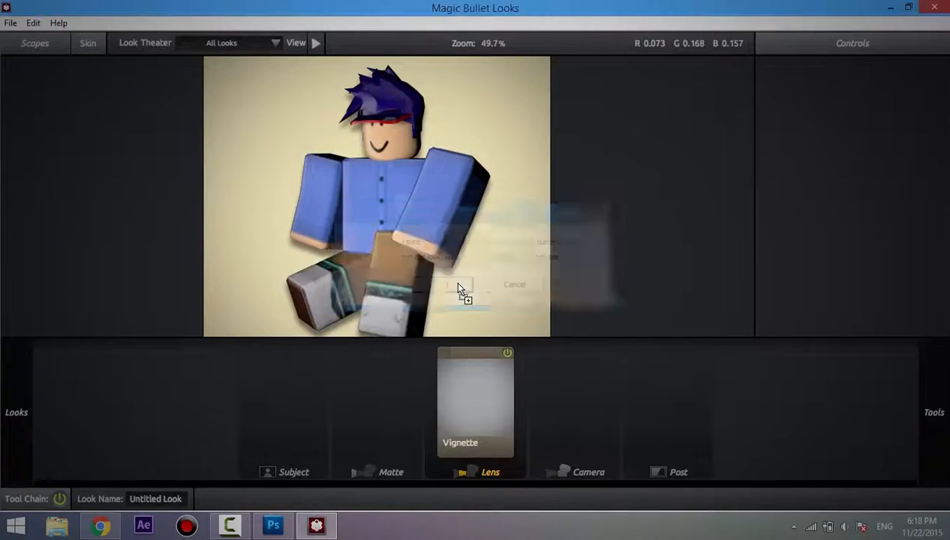
click(42, 12)
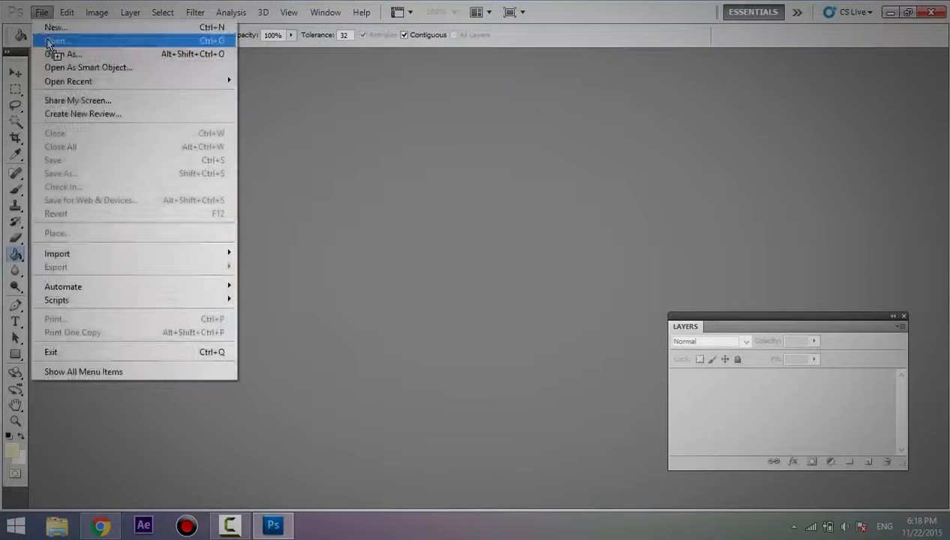
click(53, 41)
scroll(585, 218, down, 3)
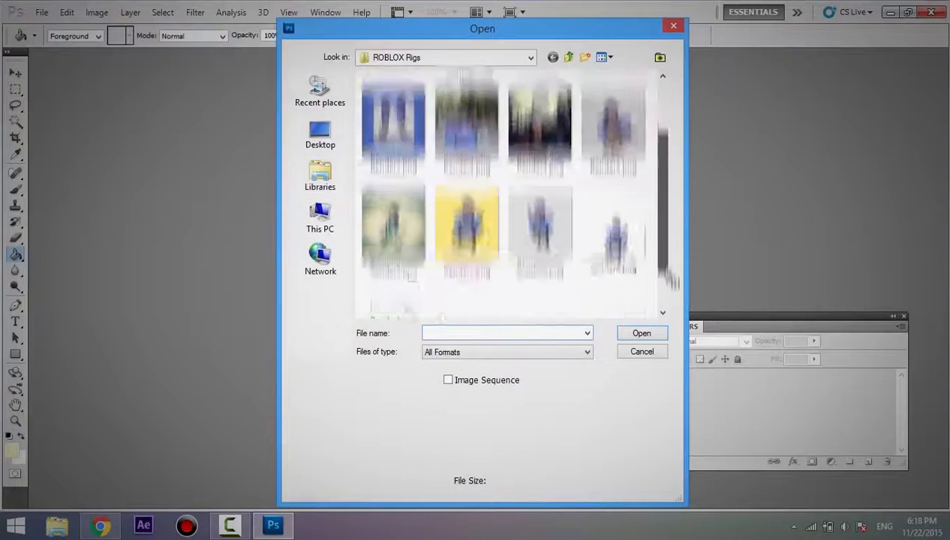
double_click(398, 269)
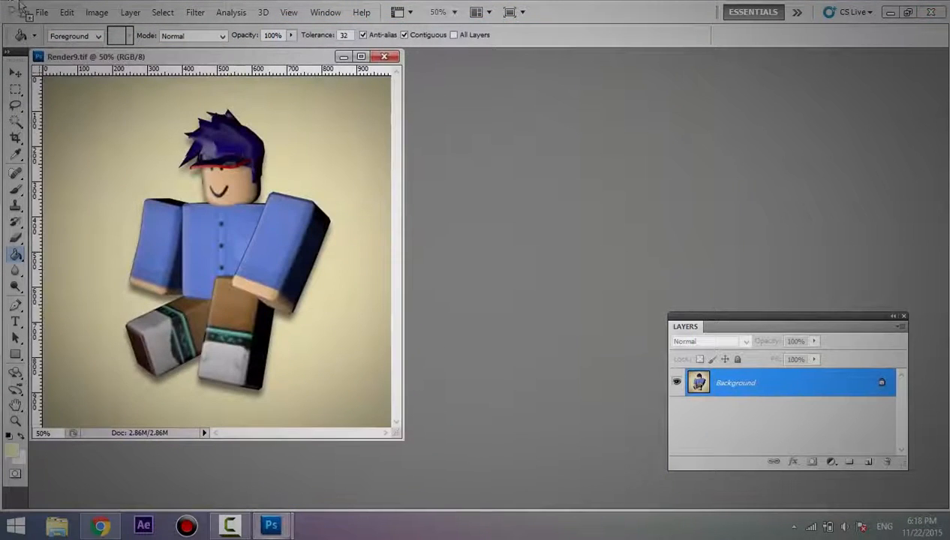
Start saving the image under a new format and delete the old Render9.png and Render9.tif from the ROBLOX Rigs folder.
click(42, 12)
click(147, 174)
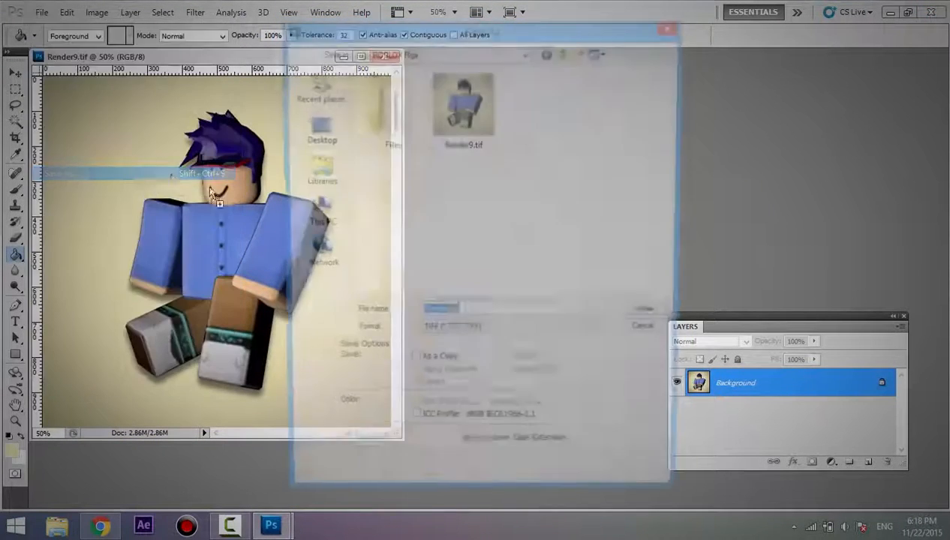
click(512, 333)
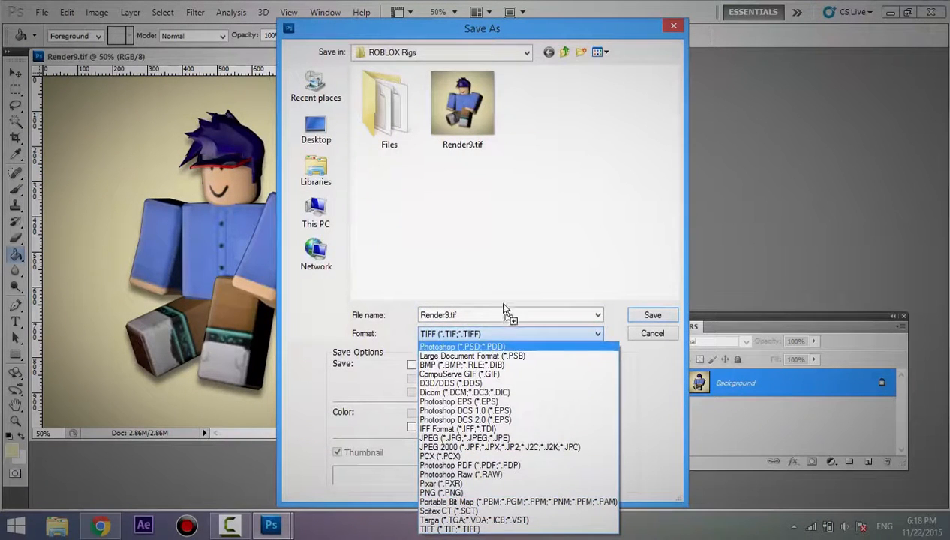
click(479, 494)
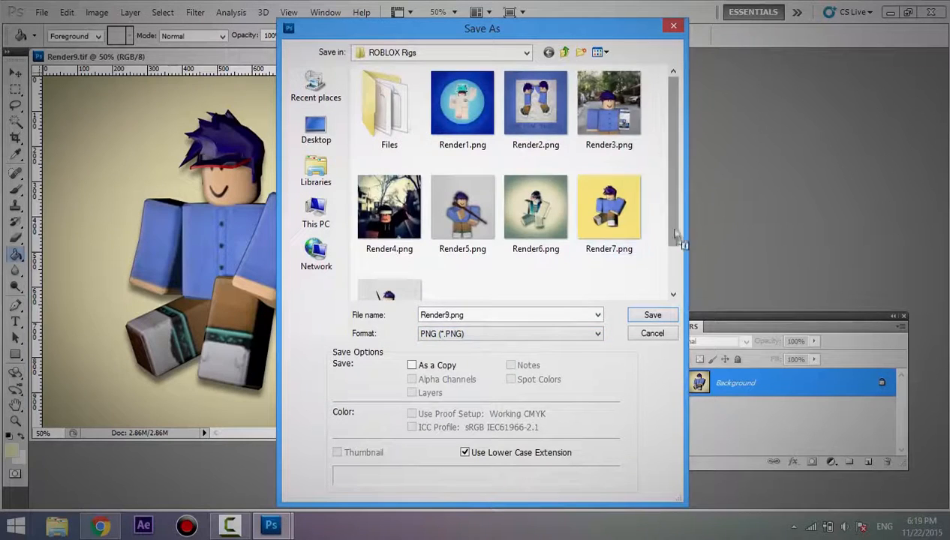
scroll(664, 225, down, 2)
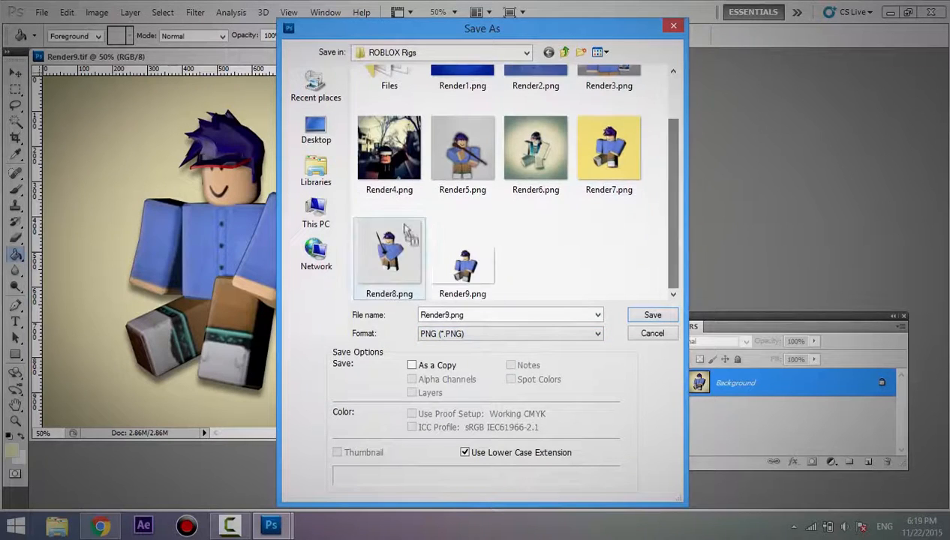
click(482, 334)
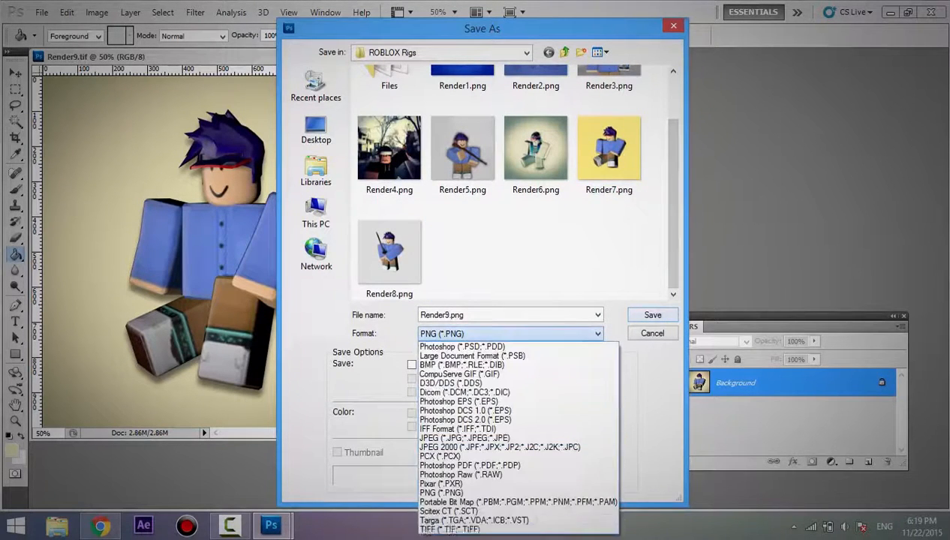
click(481, 510)
click(484, 121)
key(Delete)
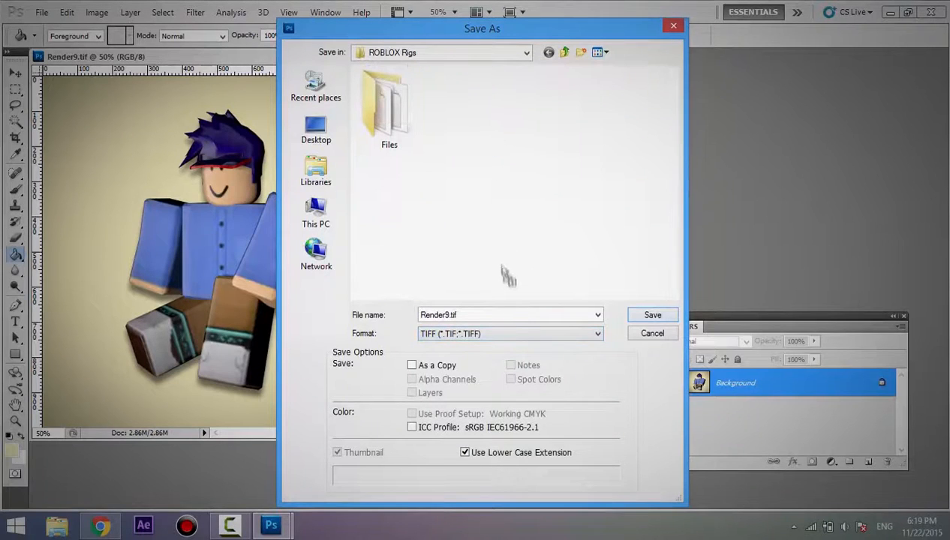
Save the vignetted image as Render9.png in PNG format with interlacing set to None.
click(524, 340)
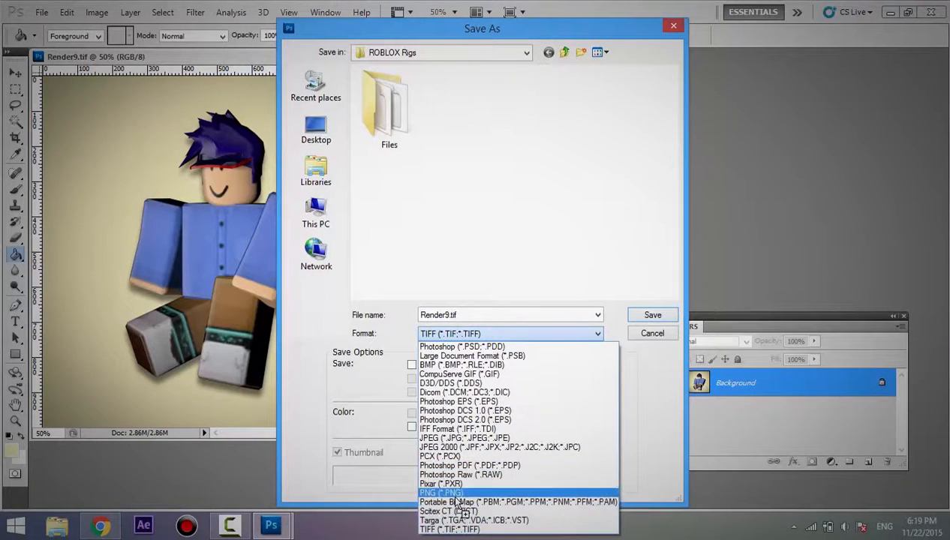
click(480, 494)
click(652, 316)
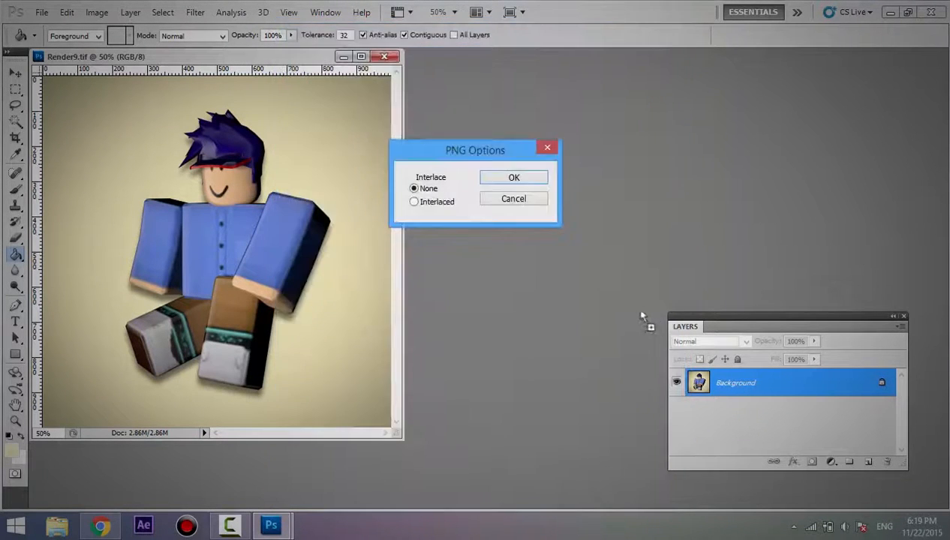
click(510, 180)
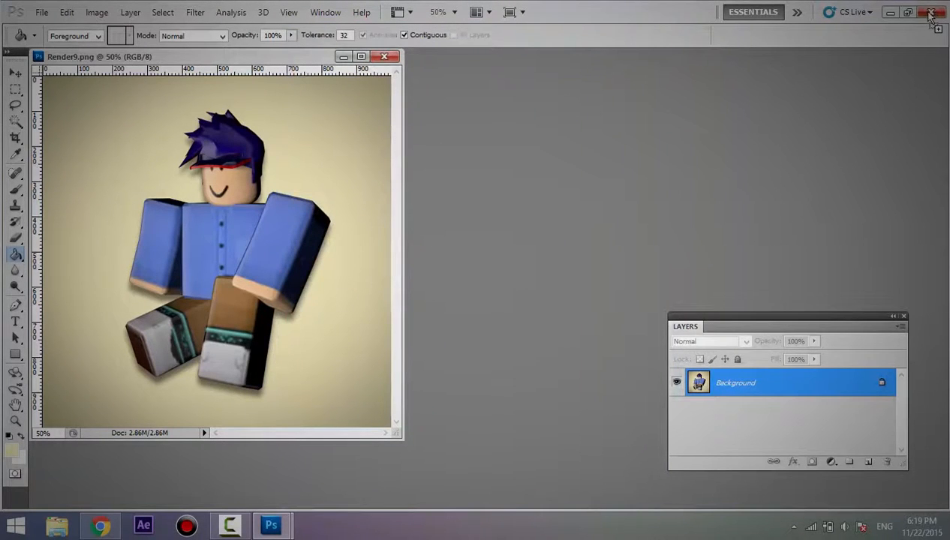
Close Photoshop and open Render9.png from the ROBLOX Rigs folder in Windows Photo Viewer.
click(930, 15)
double_click(231, 307)
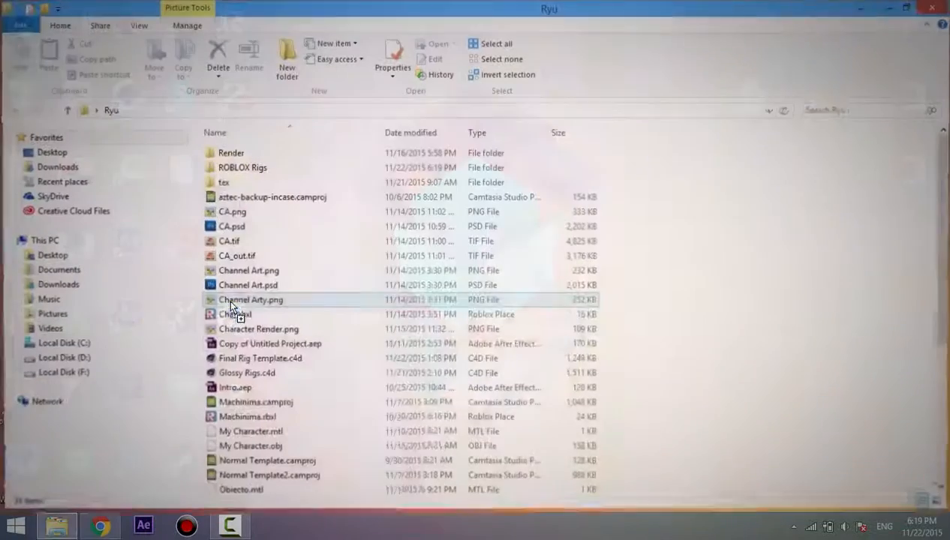
drag(231, 306, 277, 173)
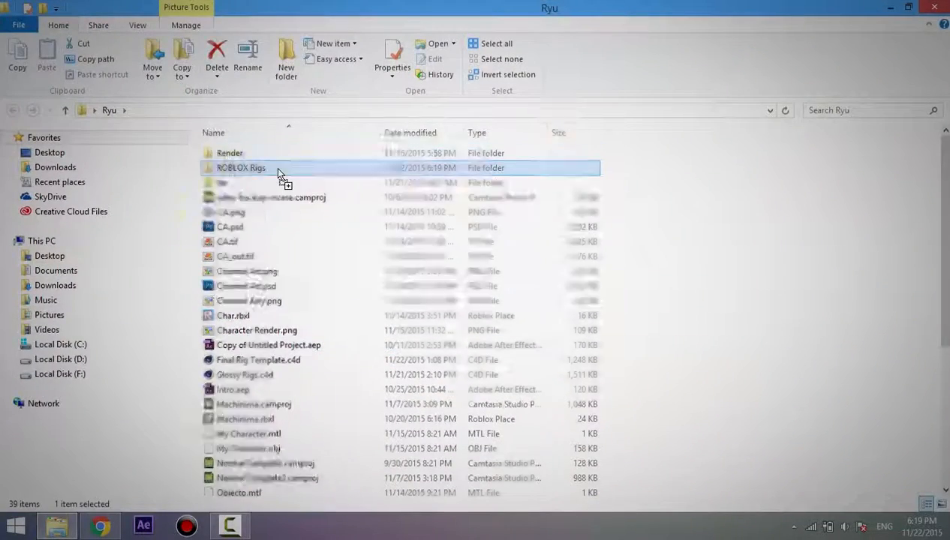
double_click(277, 173)
click(294, 179)
click(303, 272)
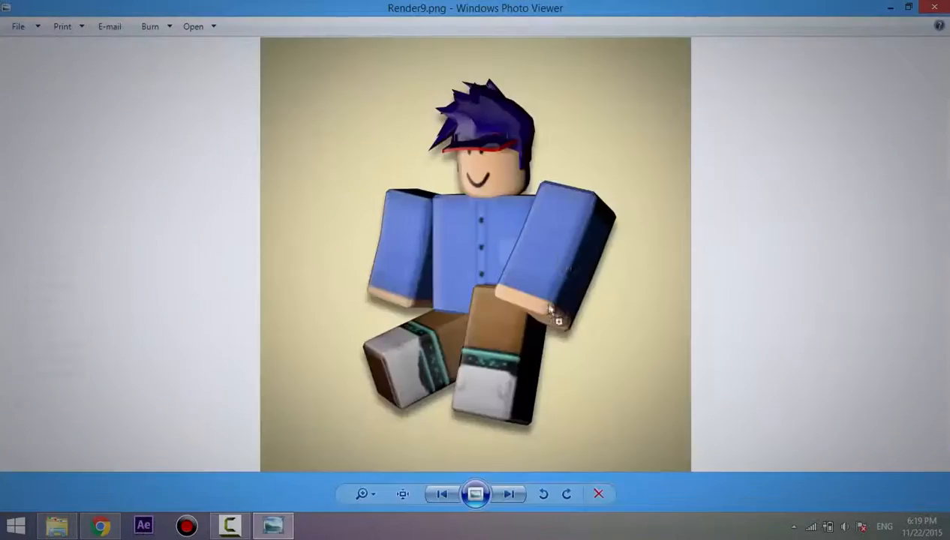
Browse back through the earlier renders in the folder and return to Render9.png.
scroll(562, 248, up, 4)
scroll(563, 250, down, 4)
click(444, 494)
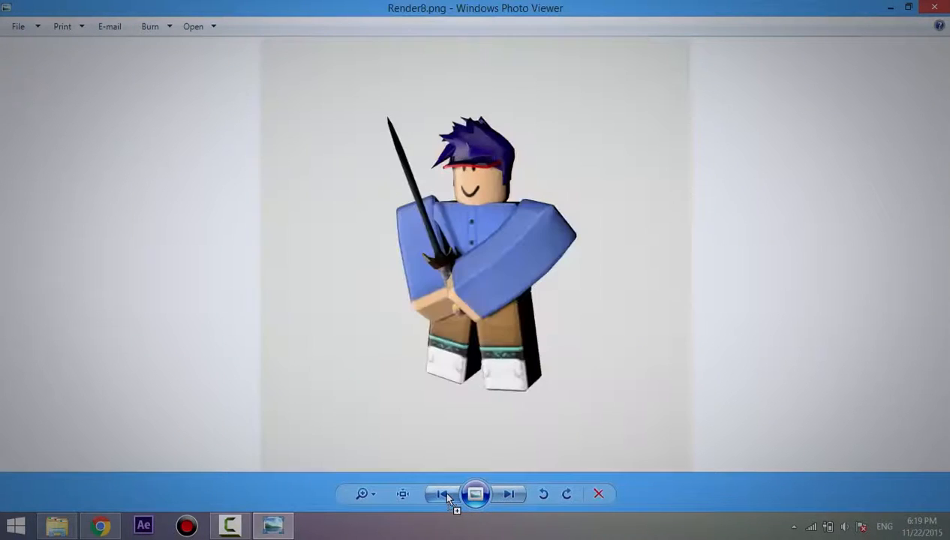
click(444, 494)
click(444, 493)
click(445, 494)
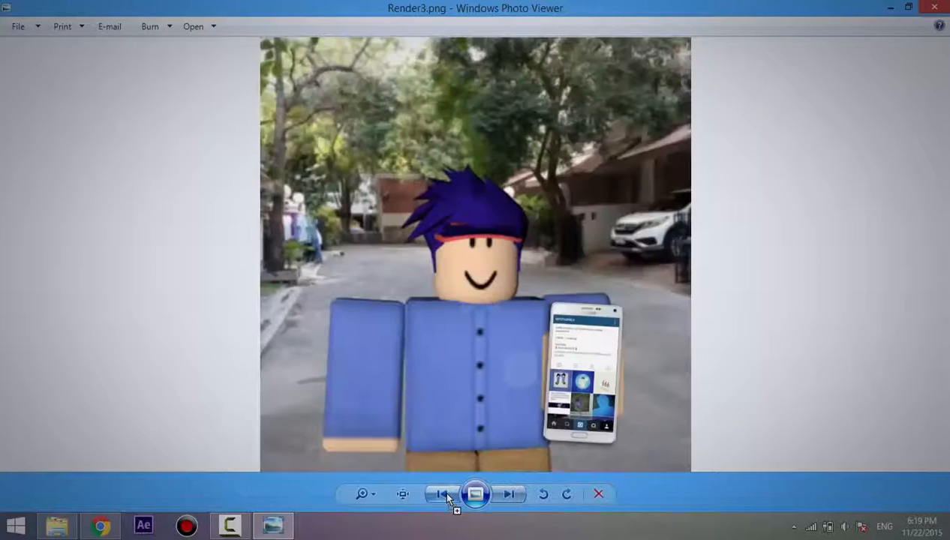
click(445, 493)
click(445, 493)
click(443, 494)
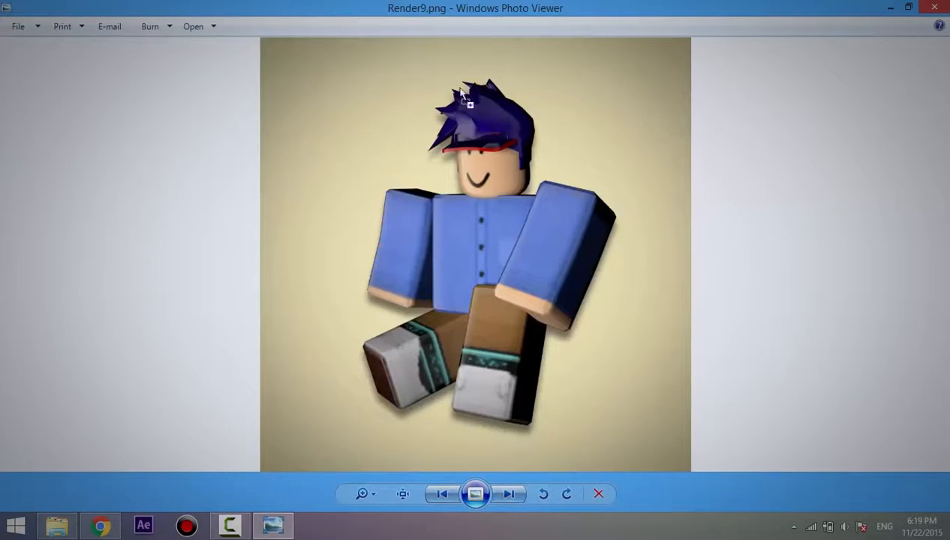
Examine the vignette, drop shadow and the character's head and upper body in Render9.png up close.
scroll(461, 92, up, 10)
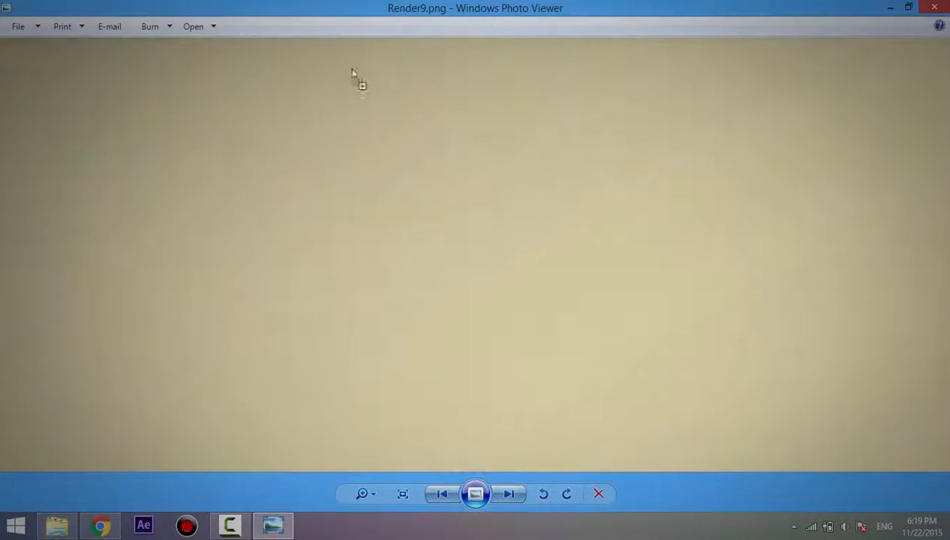
scroll(687, 329, down, 4)
drag(688, 331, 397, 183)
drag(938, 87, 594, 279)
scroll(594, 279, down, 3)
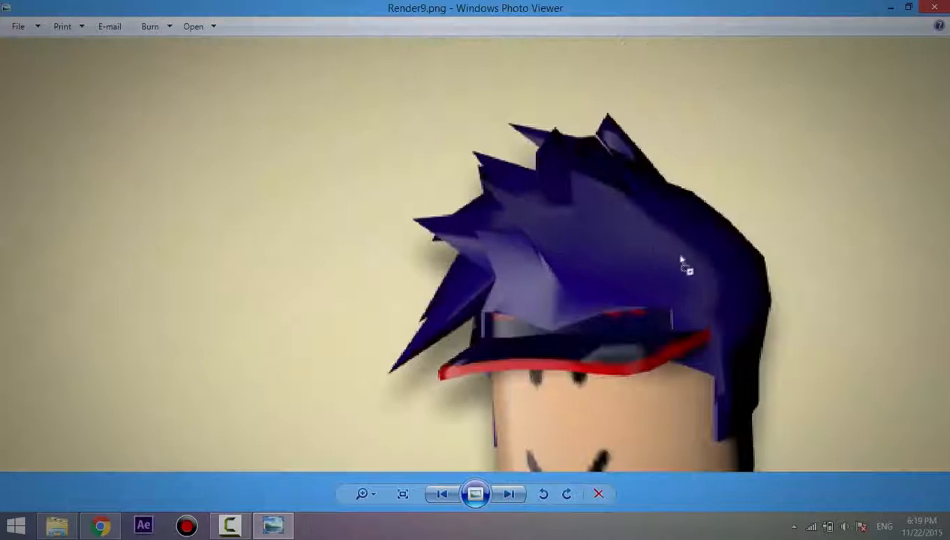
scroll(531, 255, down, 5)
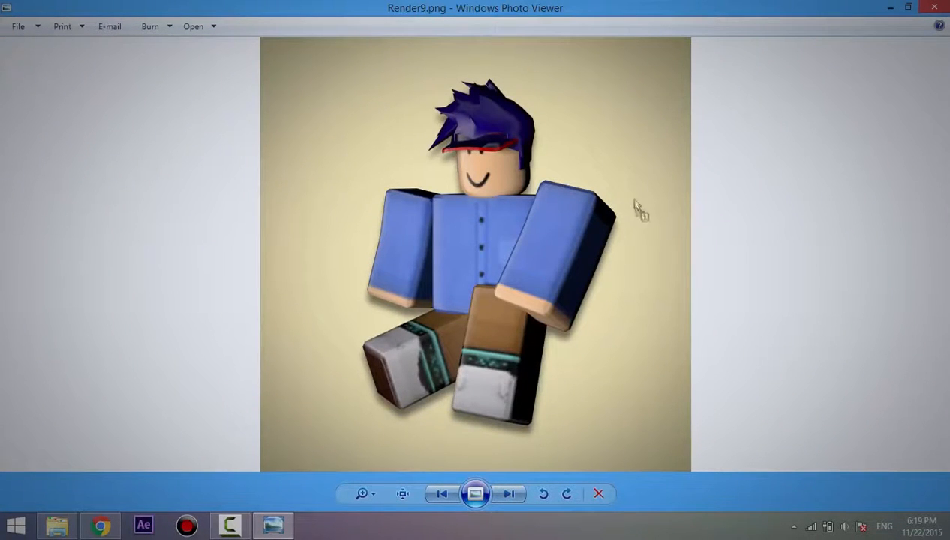
scroll(609, 180, up, 3)
scroll(608, 179, down, 1)
drag(608, 179, 611, 231)
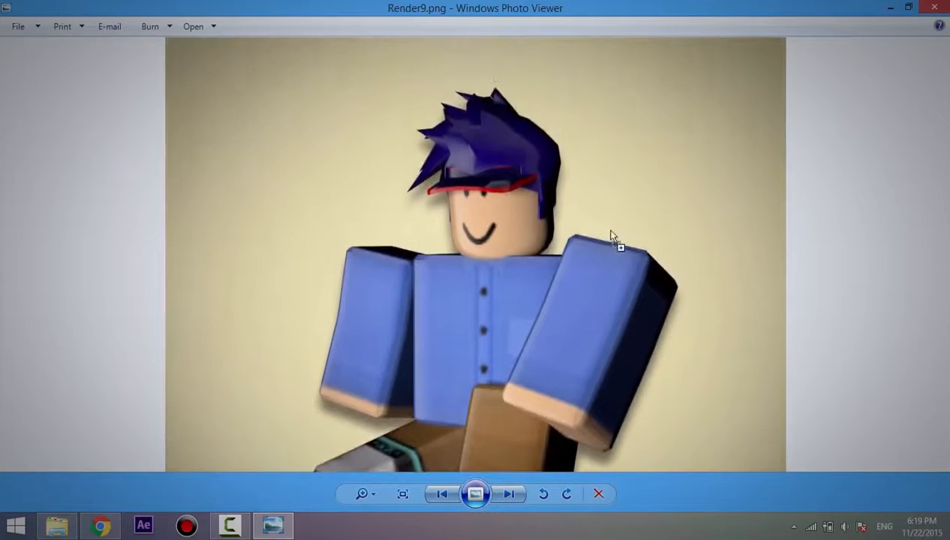
scroll(611, 236, up, 2)
drag(615, 187, 598, 224)
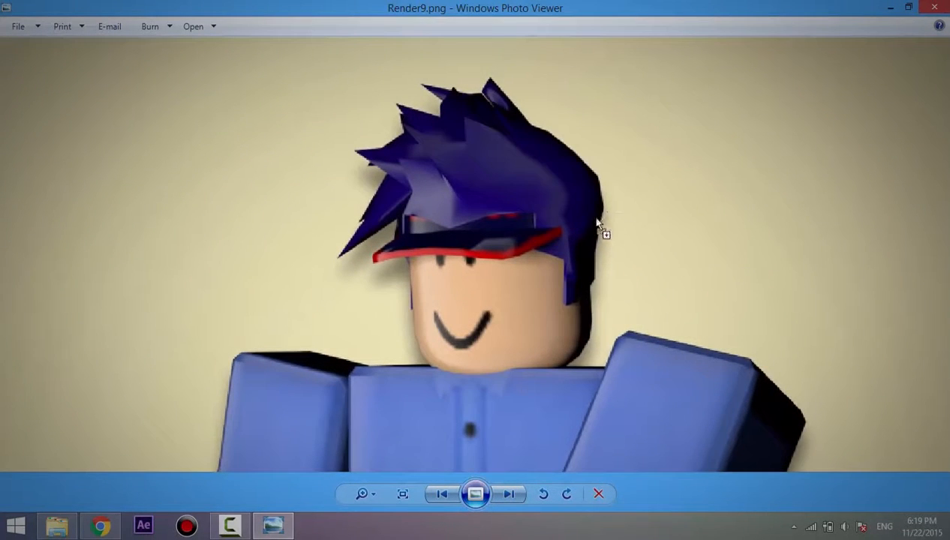